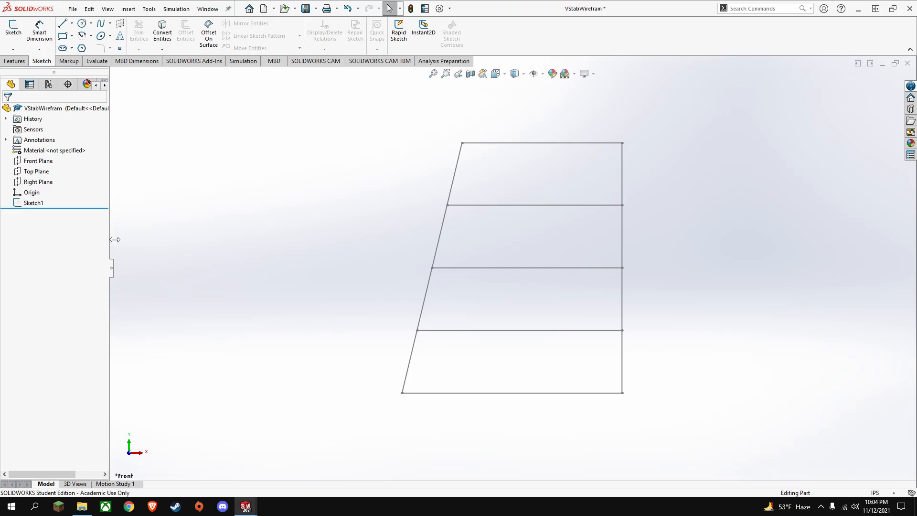
# - Open the wireframe's Sketch1 to review its dimensions, and close the sketch again
pyautogui.rightClick(33, 203)
pyautogui.click(33, 178)
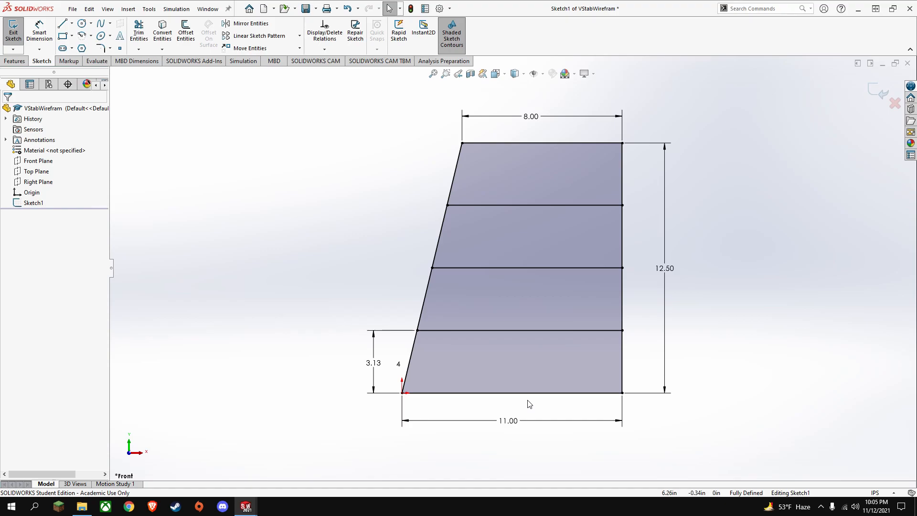
pyautogui.click(14, 32)
# - Switch to the StabProfile part and open the sketch of the airfoil extrusion for editing
pyautogui.moveTo(245, 507)
pyautogui.click(266, 482)
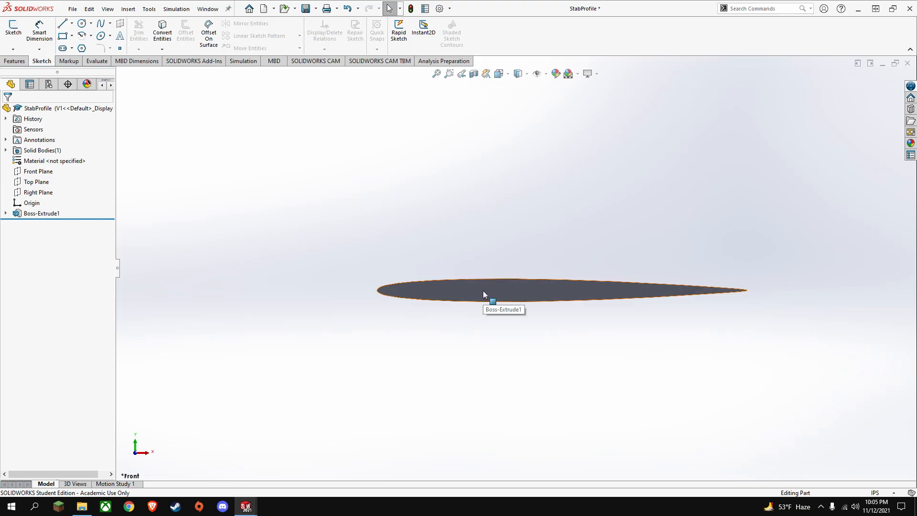
pyautogui.rightClick(42, 213)
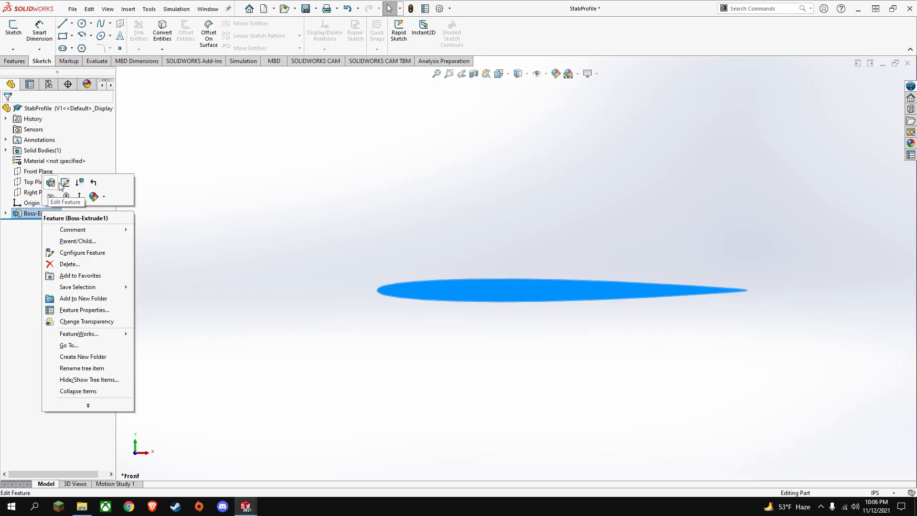
pyautogui.click(65, 182)
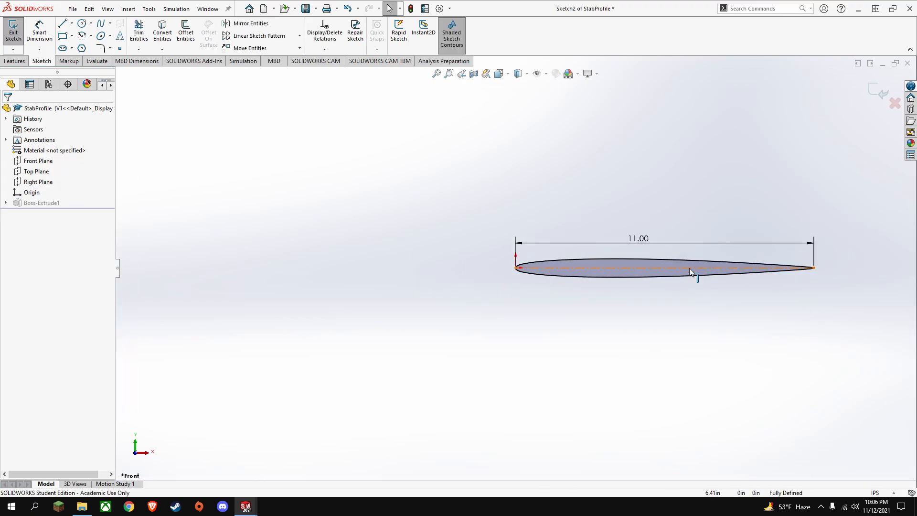
pyautogui.scroll(-3, 591, 267)
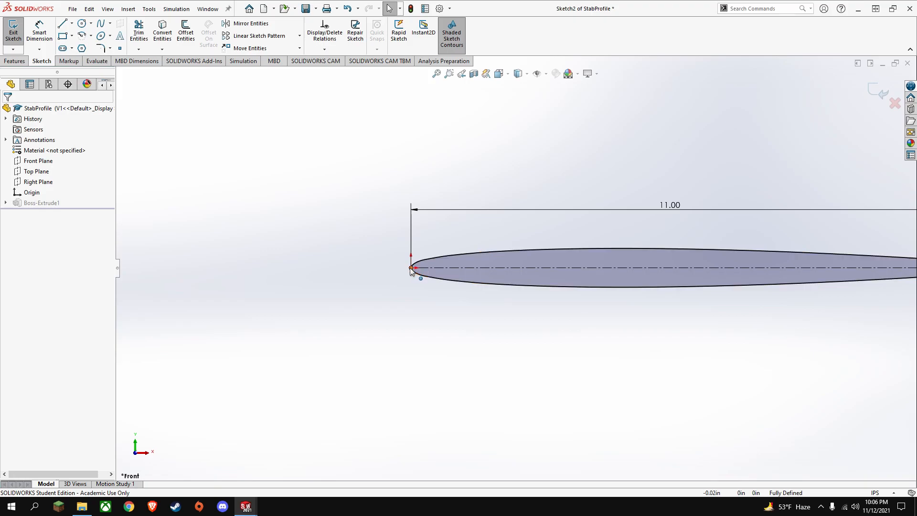
pyautogui.scroll(-2, 410, 270)
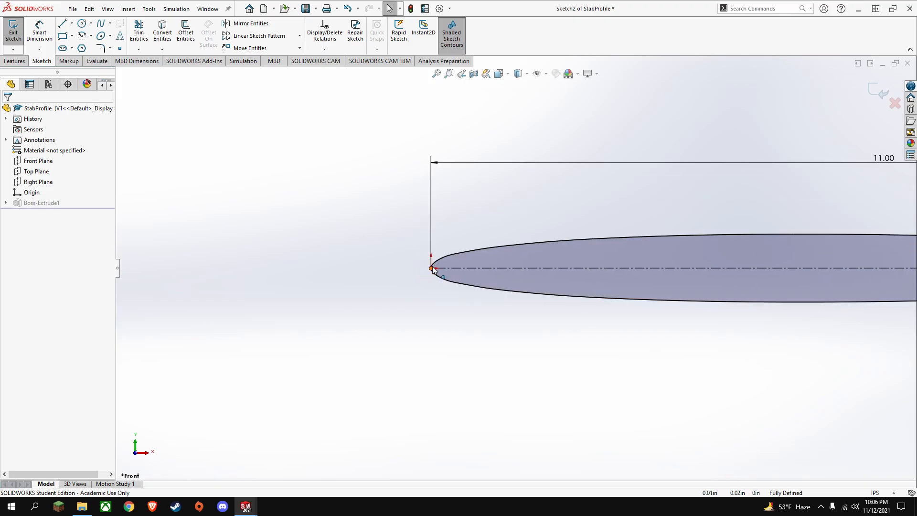
pyautogui.scroll(5, 680, 262)
pyautogui.scroll(-1, 805, 272)
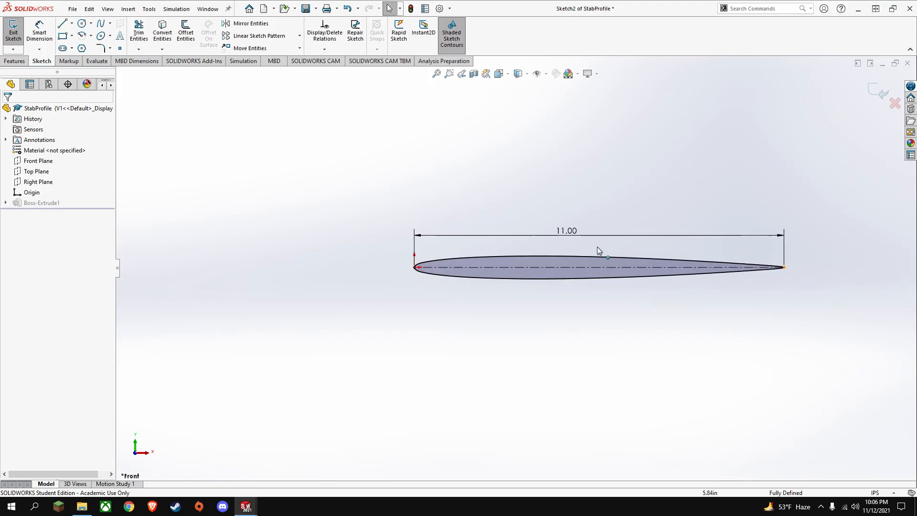
# - Set the airfoil's chord length to 10 in
pyautogui.doubleClick(571, 232)
pyautogui.write('1')
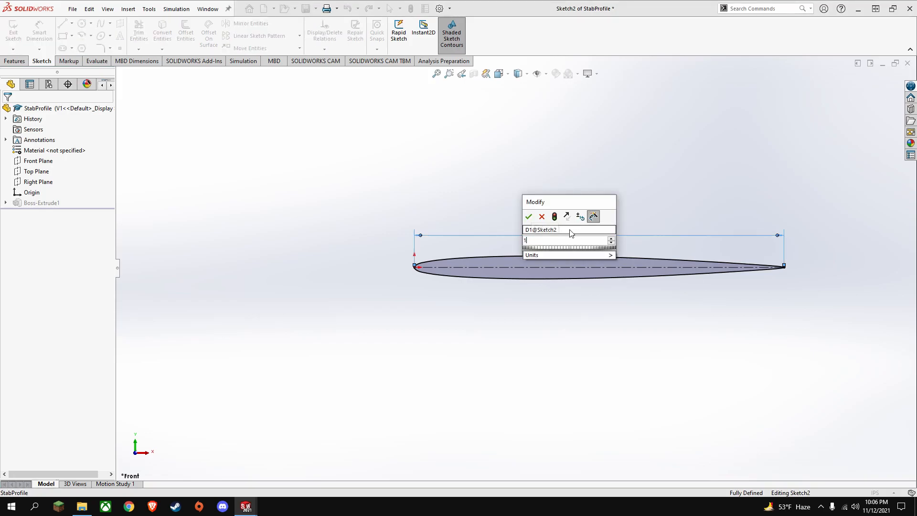
pyautogui.write('0')
pyautogui.press('Return')
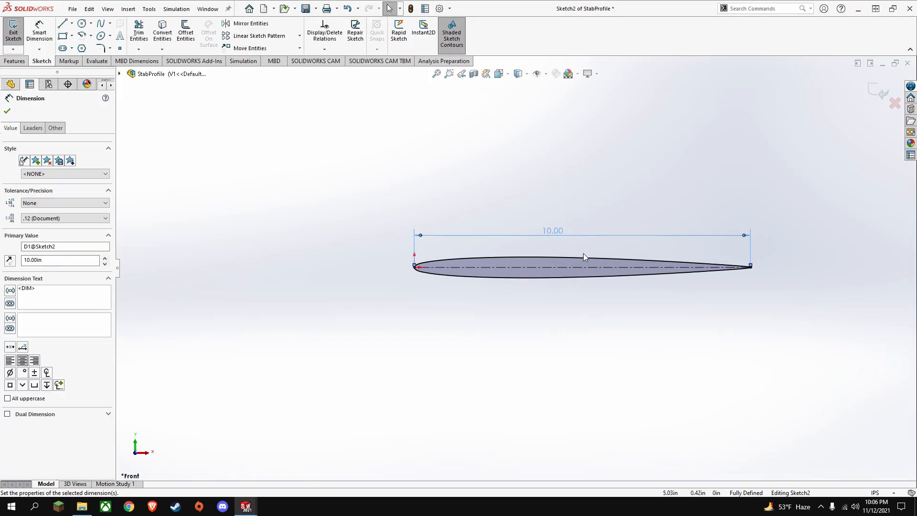
# - Set the airfoil's chord length back to 11 in and exit the sketch
pyautogui.doubleClick(554, 232)
pyautogui.write('11')
pyautogui.press('Return')
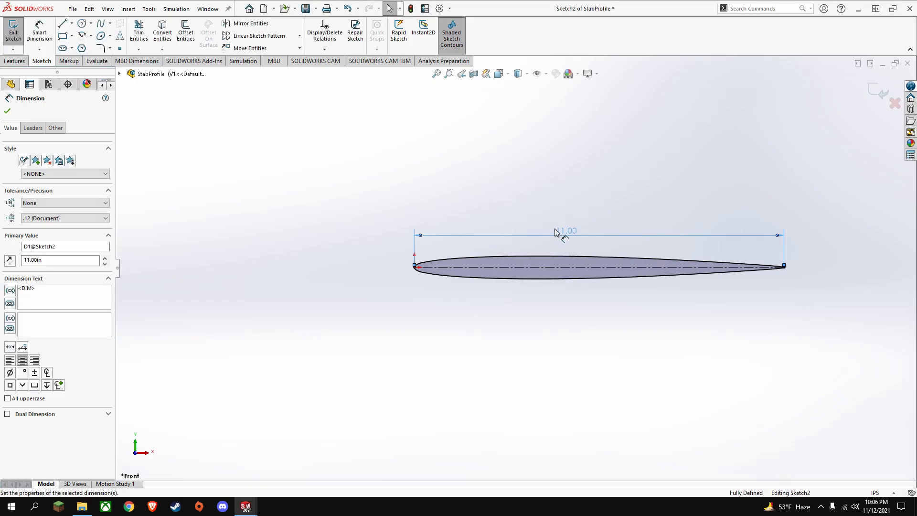
pyautogui.click(8, 111)
pyautogui.click(14, 36)
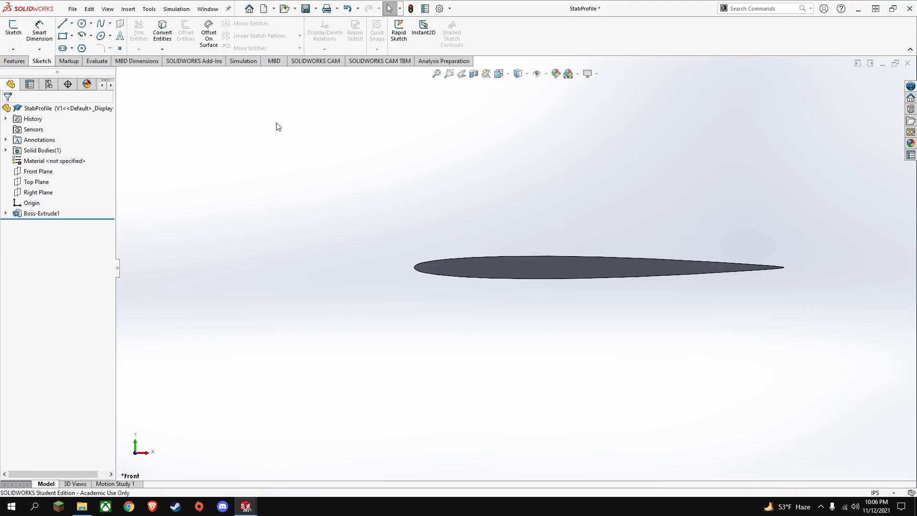
# - Add a configuration named V5 to the StabProfile part
pyautogui.click(49, 86)
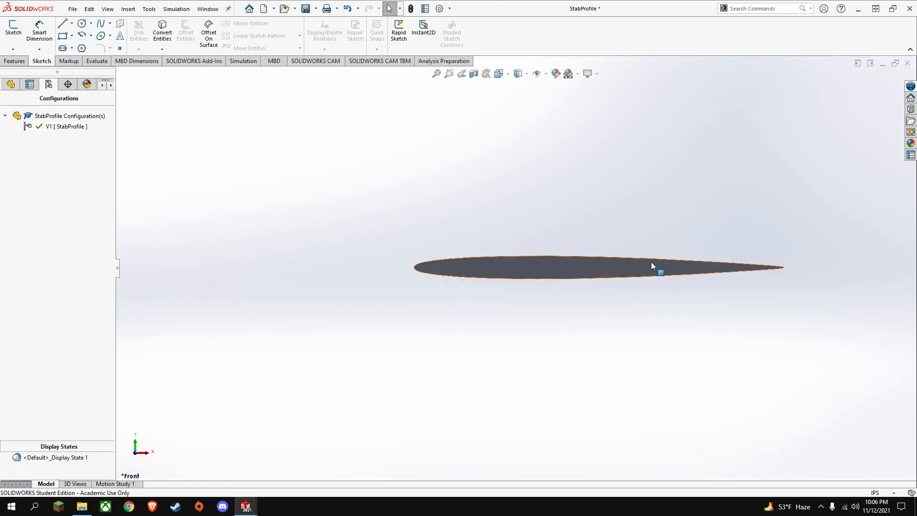
pyautogui.rightClick(32, 117)
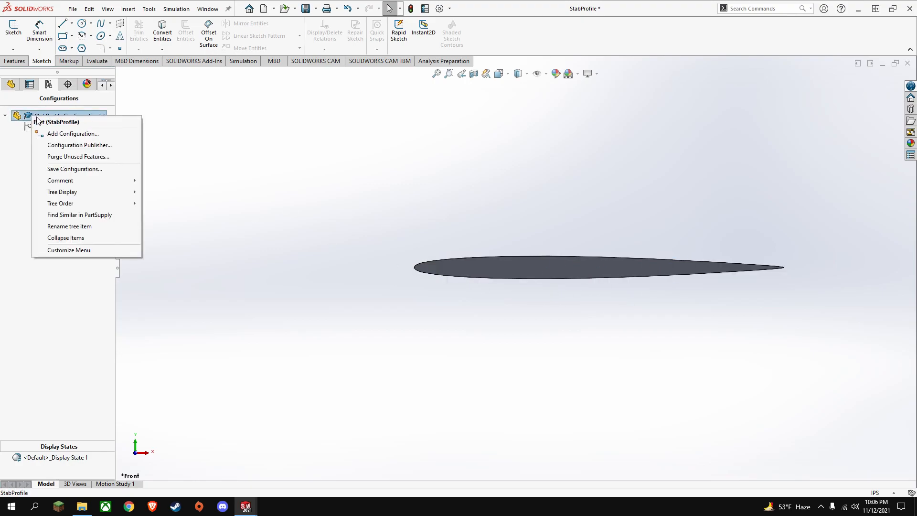
pyautogui.click(55, 134)
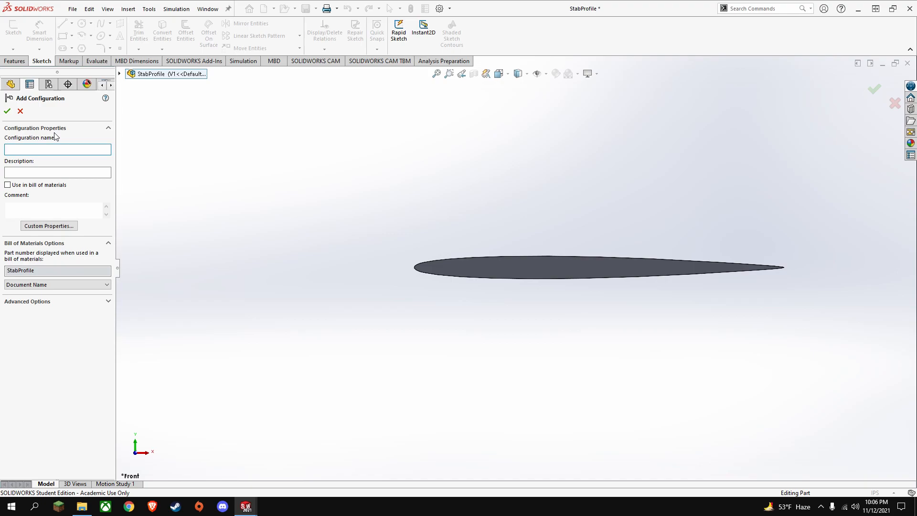
pyautogui.write('V5')
pyautogui.press('Return')
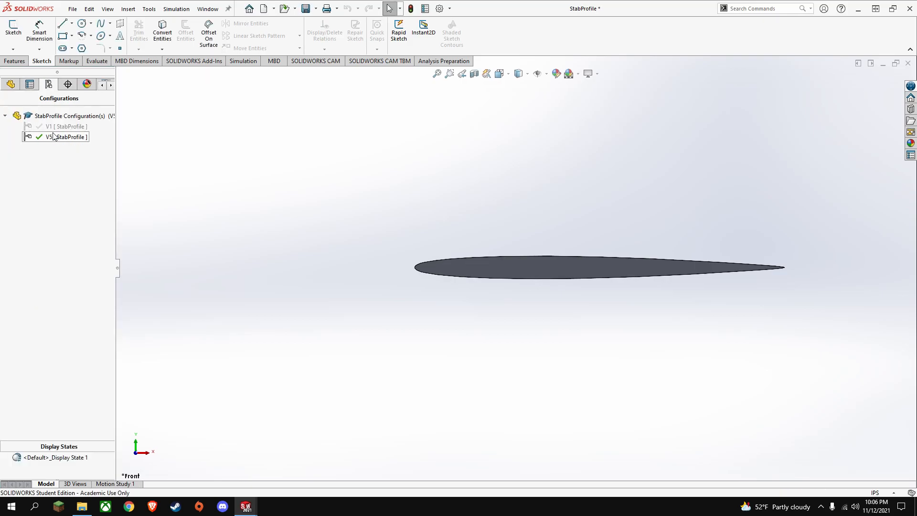
# - Edit the airfoil sketch and set the chord length to 8 in for this configuration only
pyautogui.rightClick(503, 263)
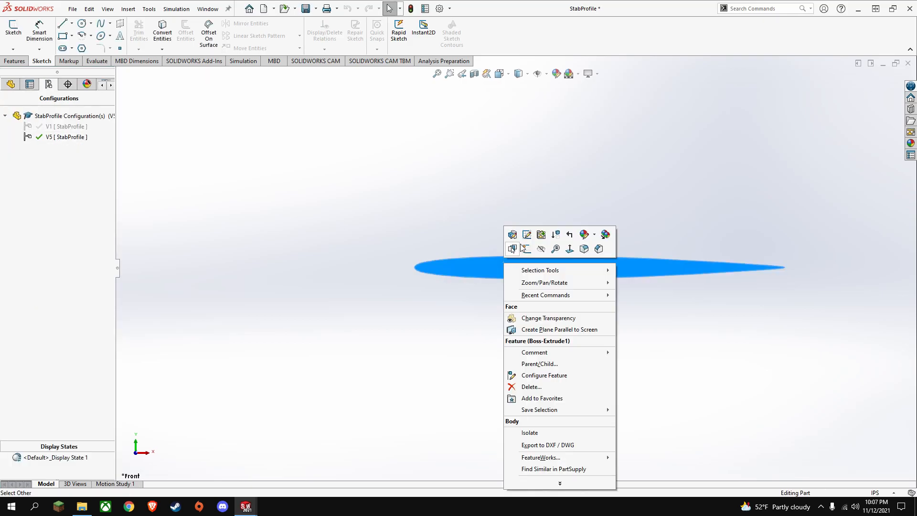
pyautogui.click(532, 243)
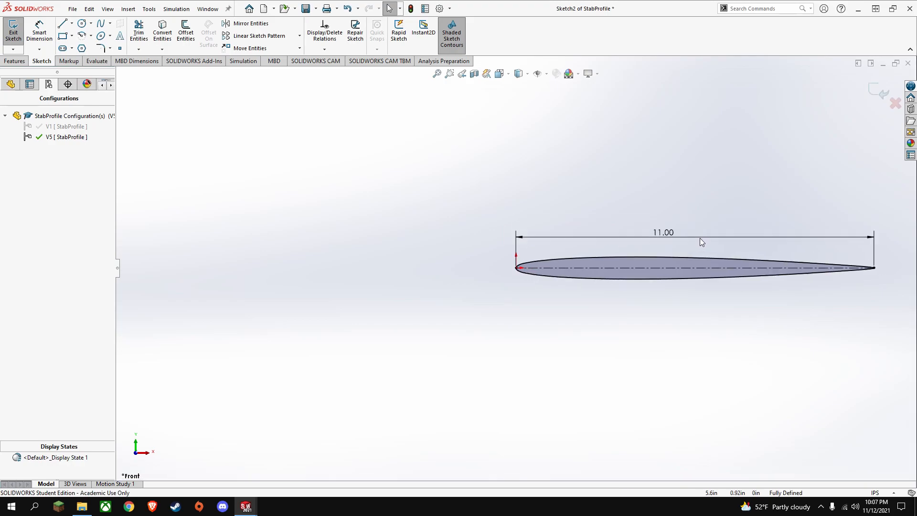
pyautogui.scroll(-2, 642, 248)
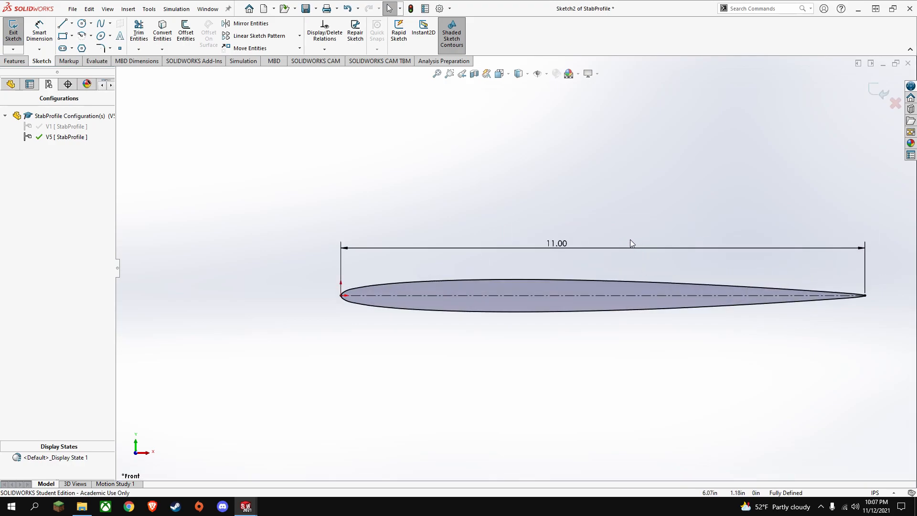
pyautogui.doubleClick(551, 244)
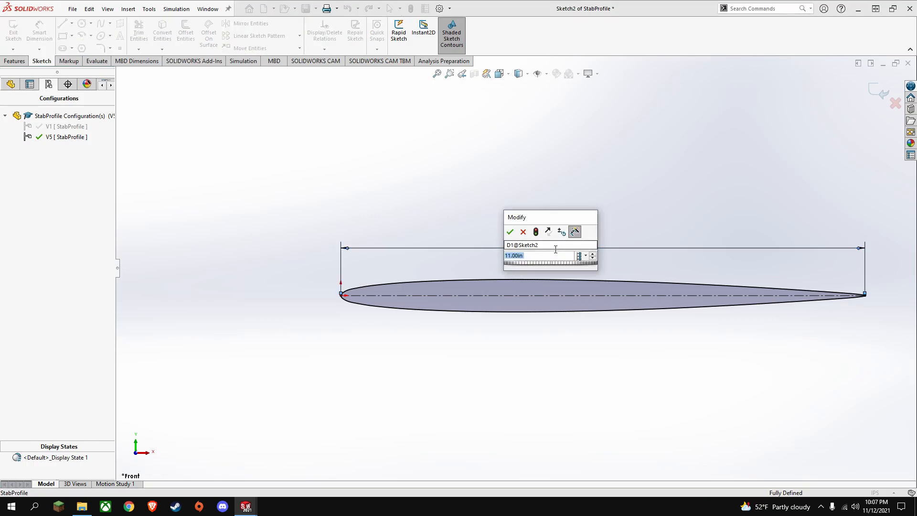
pyautogui.write('8')
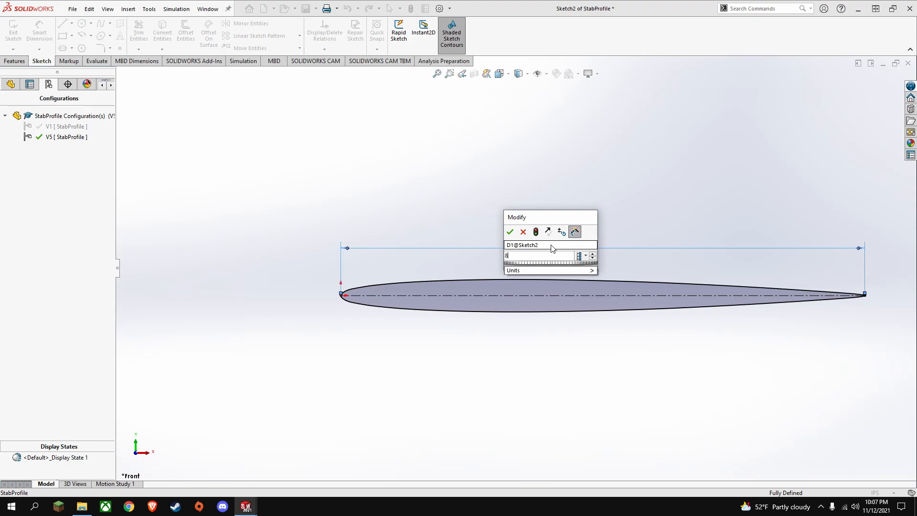
pyautogui.click(586, 258)
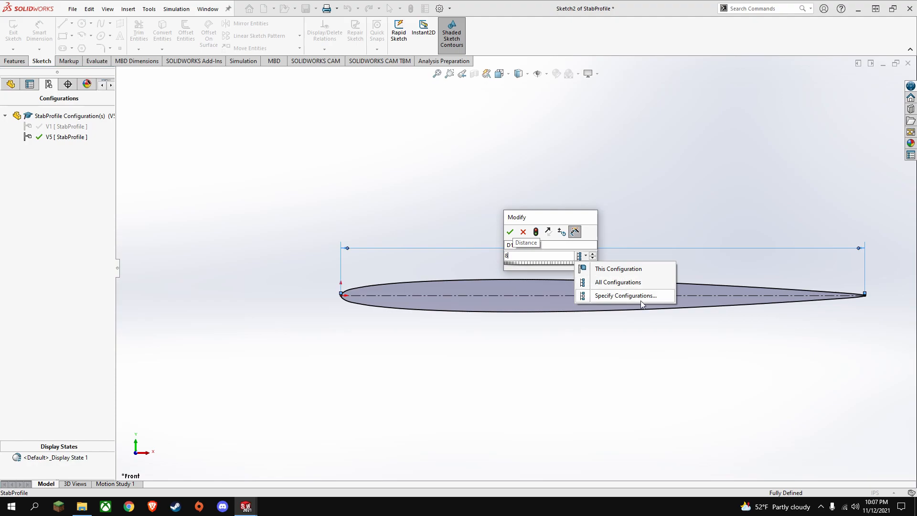
pyautogui.click(620, 268)
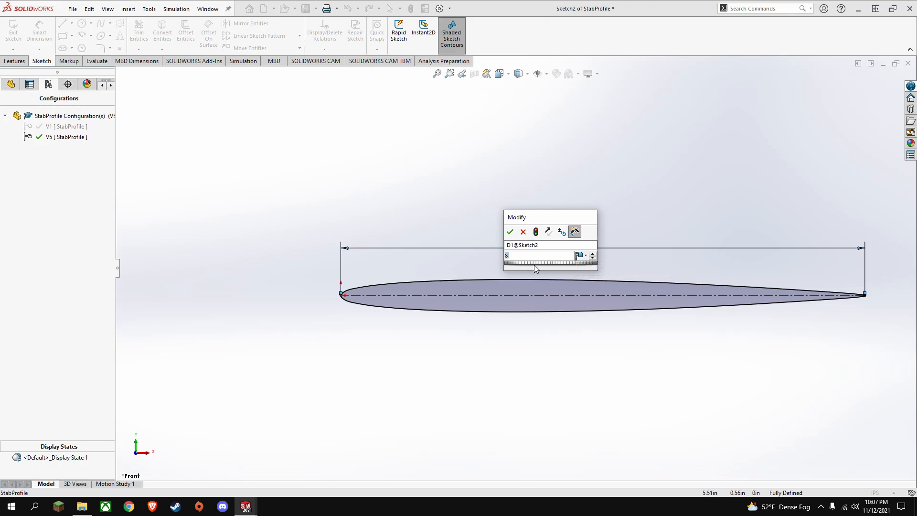
pyautogui.click(509, 233)
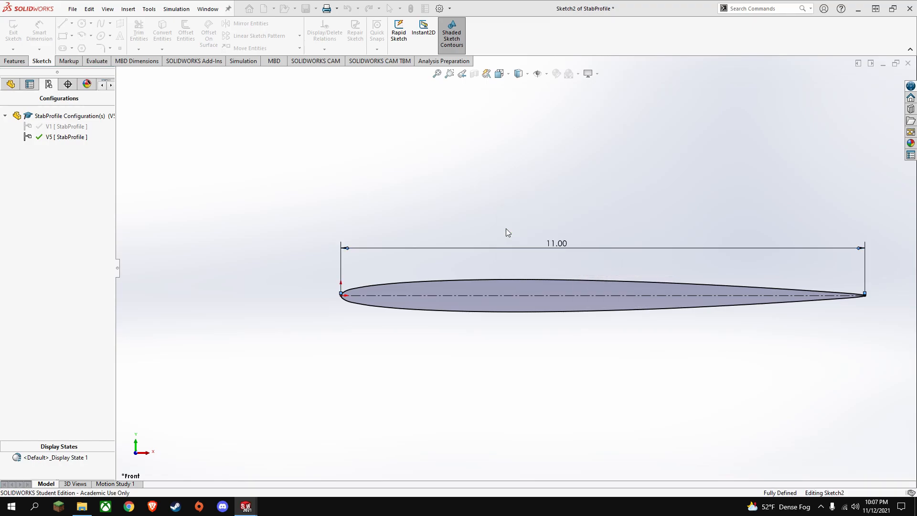
pyautogui.click(601, 328)
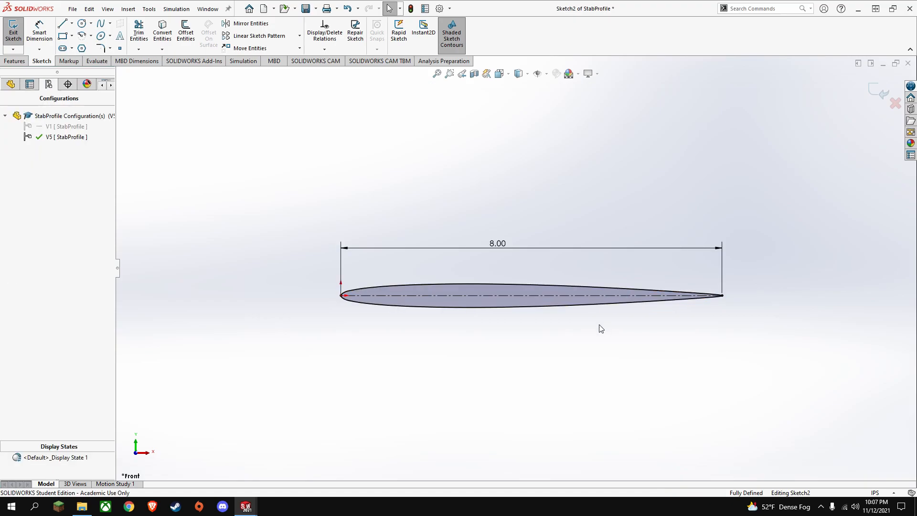
# - Exit the airfoil sketch and activate the V1 configuration
pyautogui.click(40, 127)
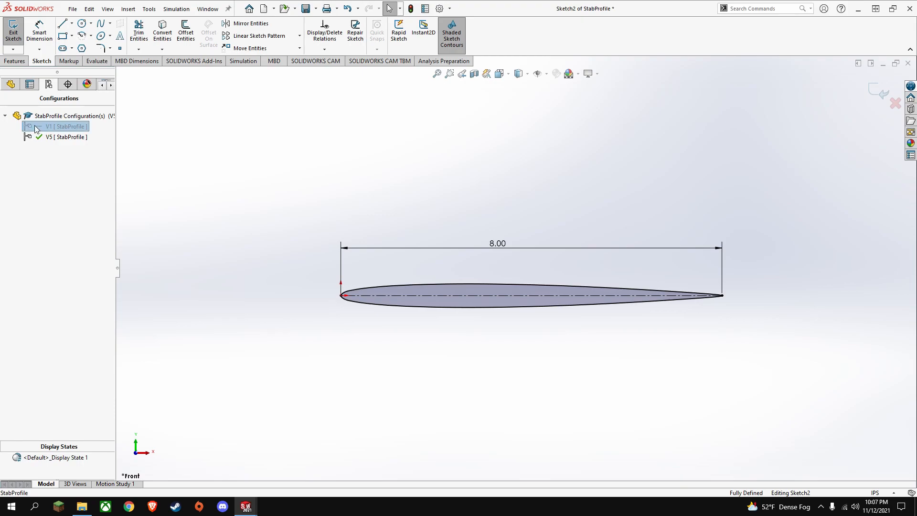
pyautogui.click(18, 37)
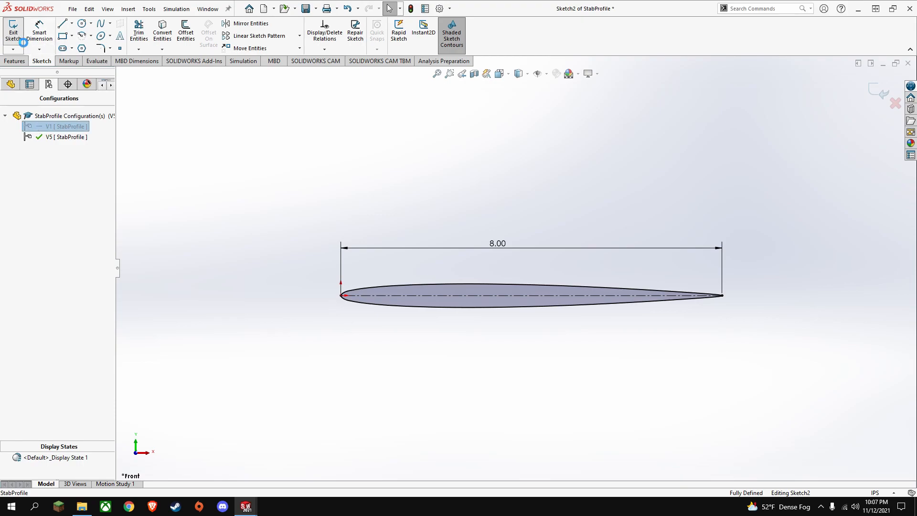
pyautogui.doubleClick(43, 126)
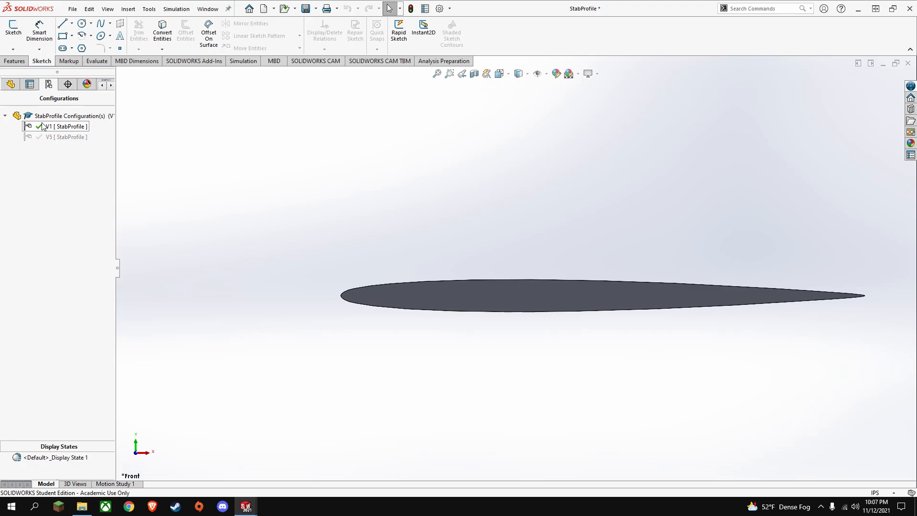
# - Open the airfoil sketch in the V1 configuration to check its chord length
pyautogui.rightClick(514, 280)
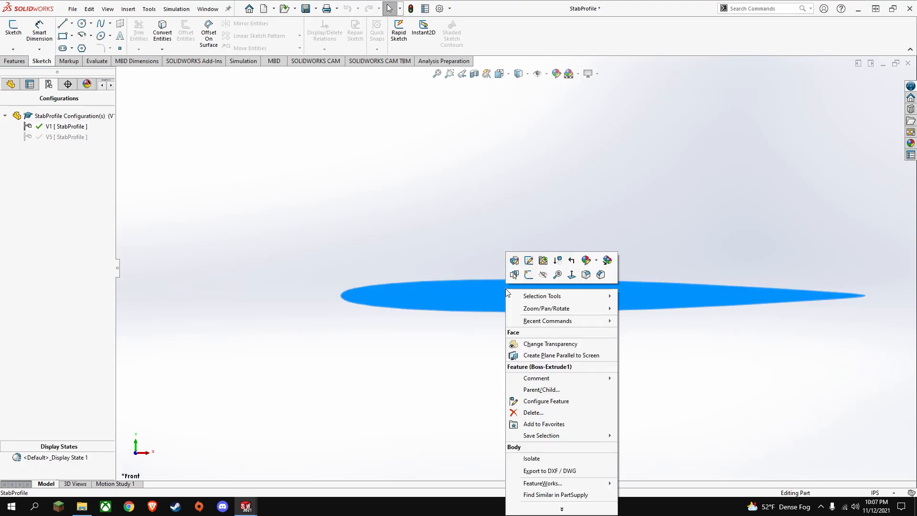
pyautogui.click(528, 260)
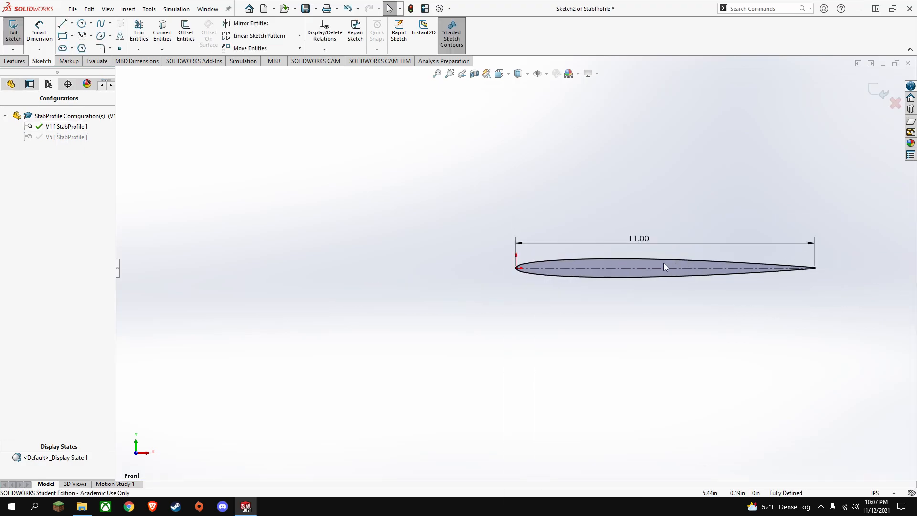
pyautogui.scroll(-2, 663, 262)
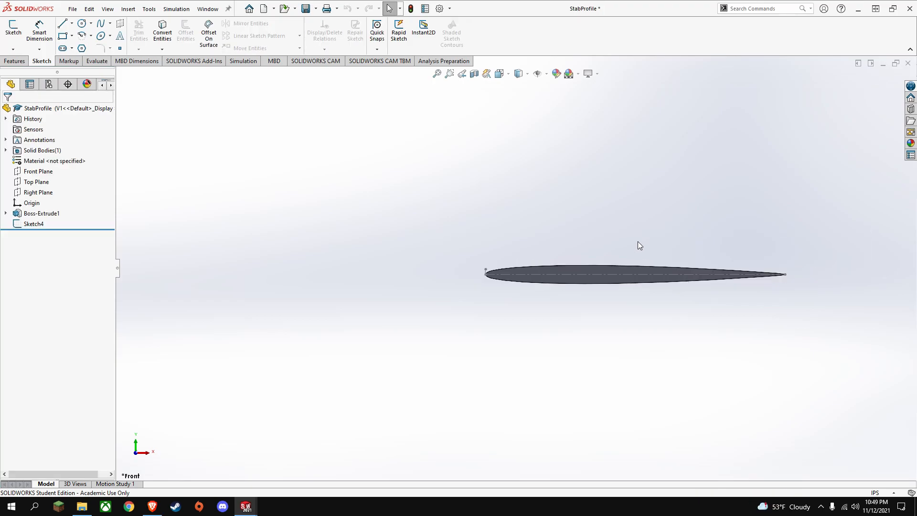
# - Review the list of StabProfile configurations and examine the sketch geometry at the airfoil's leading edge
pyautogui.click(48, 84)
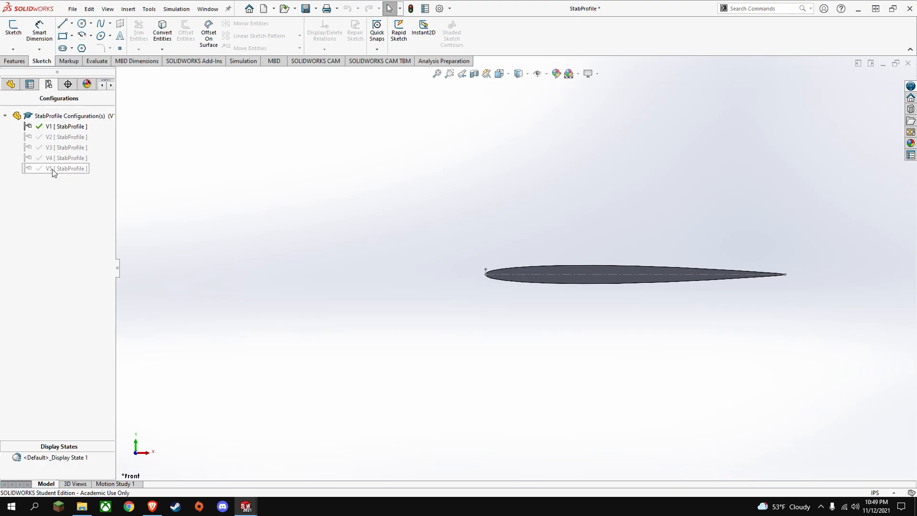
pyautogui.click(10, 85)
pyautogui.scroll(-3, 523, 273)
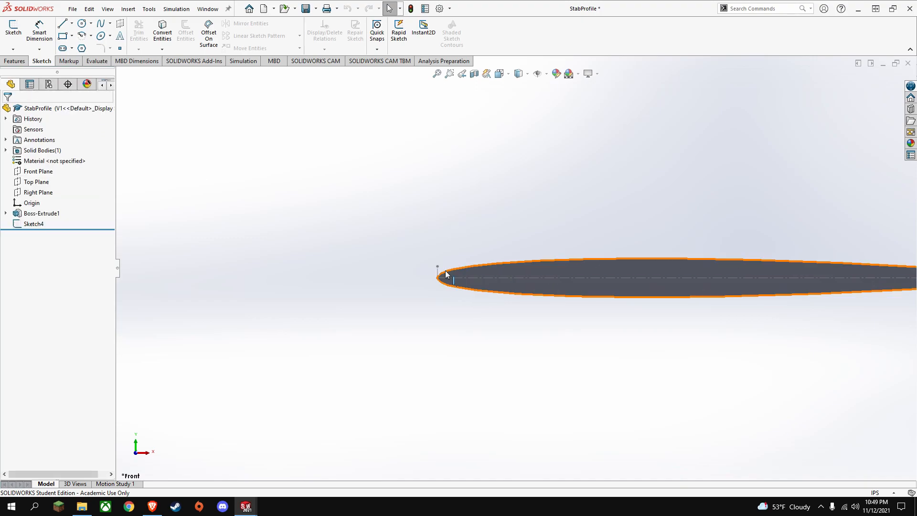
# - Switch to the VStabAssembly document and examine how the airfoil profiles sit on the wireframe
pyautogui.moveTo(243, 510)
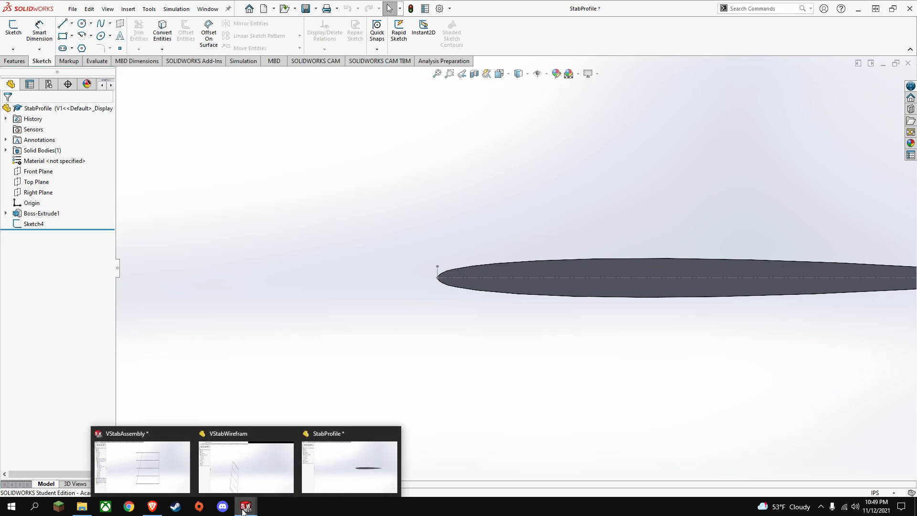
pyautogui.click(141, 458)
pyautogui.moveTo(474, 304); pyautogui.dragTo(499, 371, button='middle')
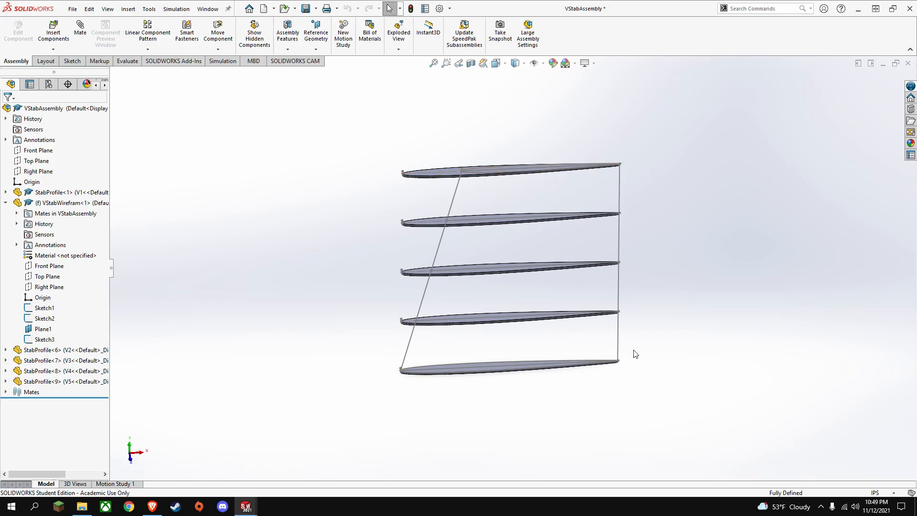
pyautogui.scroll(-3, 487, 363)
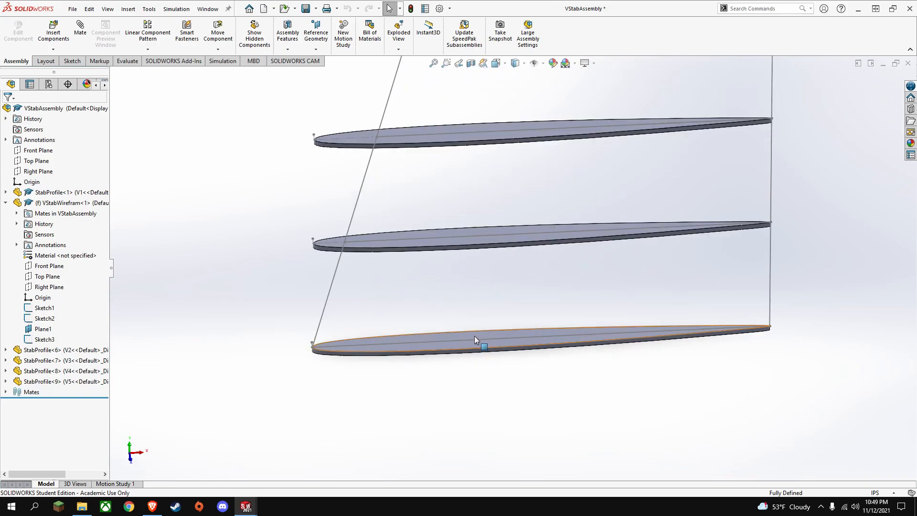
# - Check which StabProfile configuration is assigned to each of the three lowest airfoils on the wireframe
pyautogui.rightClick(474, 336)
pyautogui.click(414, 290)
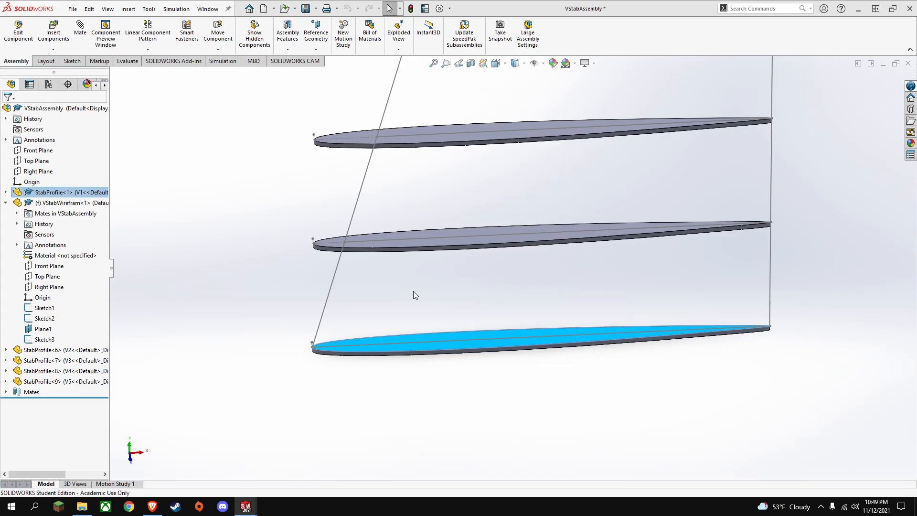
pyautogui.rightClick(454, 233)
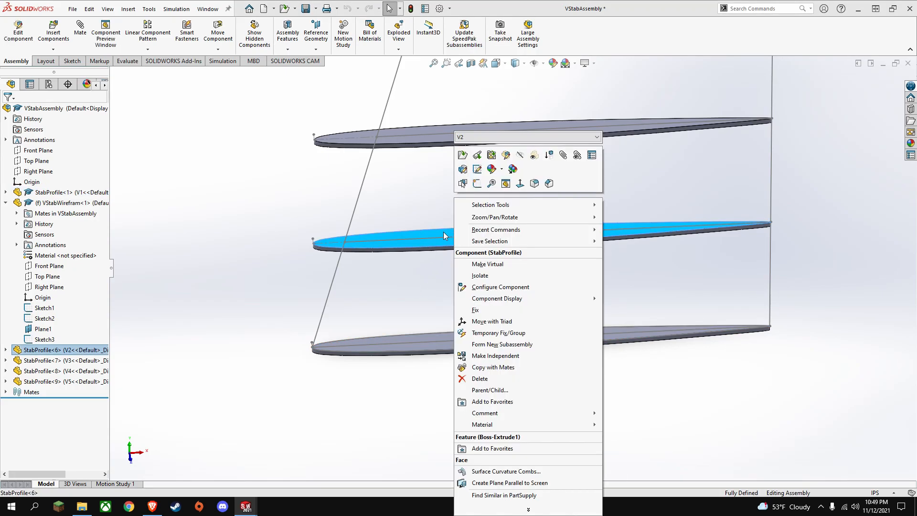
pyautogui.click(592, 139)
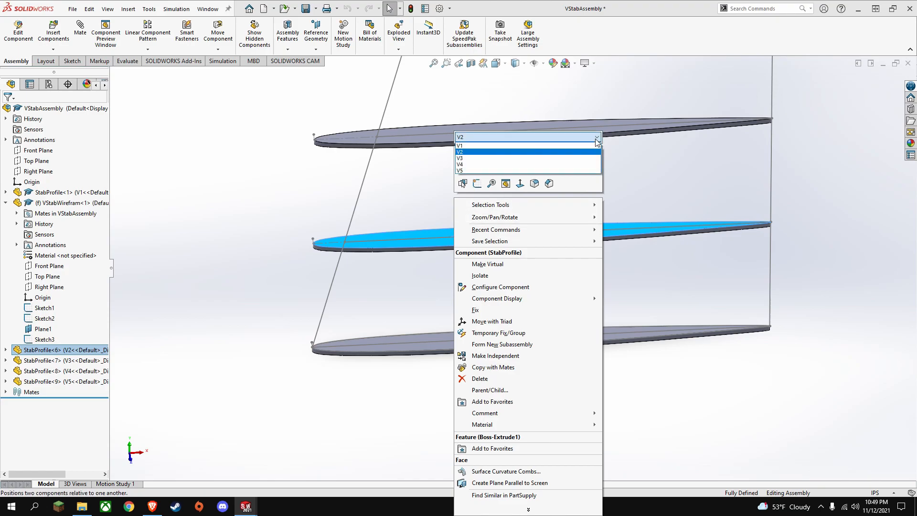
pyautogui.click(510, 153)
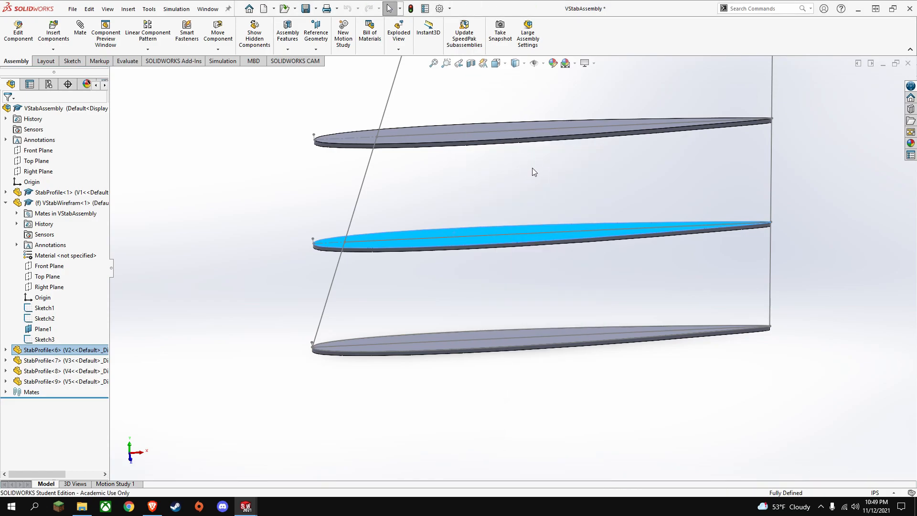
pyautogui.rightClick(543, 152)
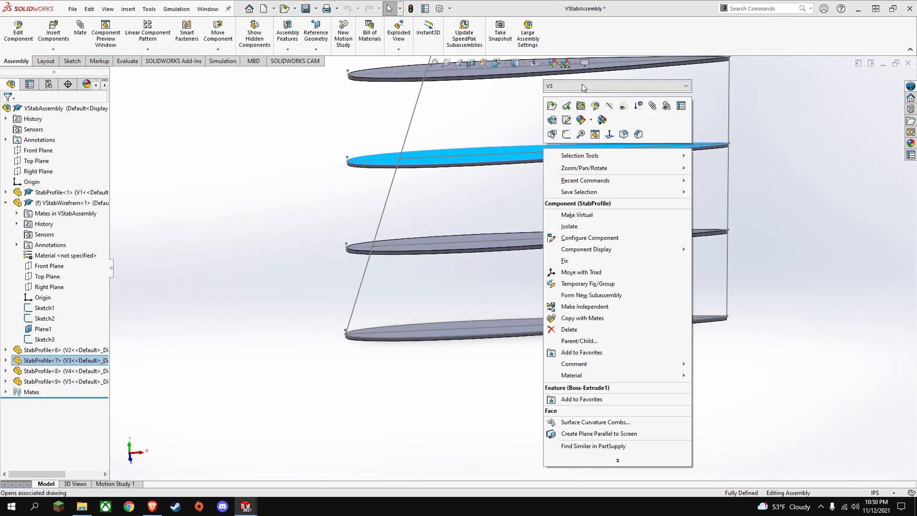
pyautogui.click(459, 183)
pyautogui.scroll(3, 458, 179)
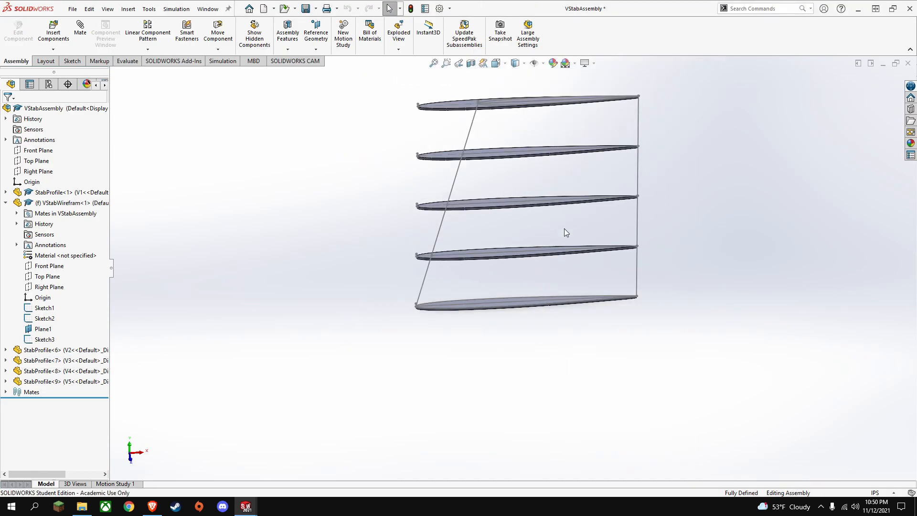
# - Check the configuration assigned to the uppermost airfoil, keeping V5, and examine the full stack of profiles against the wireframe
pyautogui.scroll(2, 566, 225)
pyautogui.scroll(-3, 566, 220)
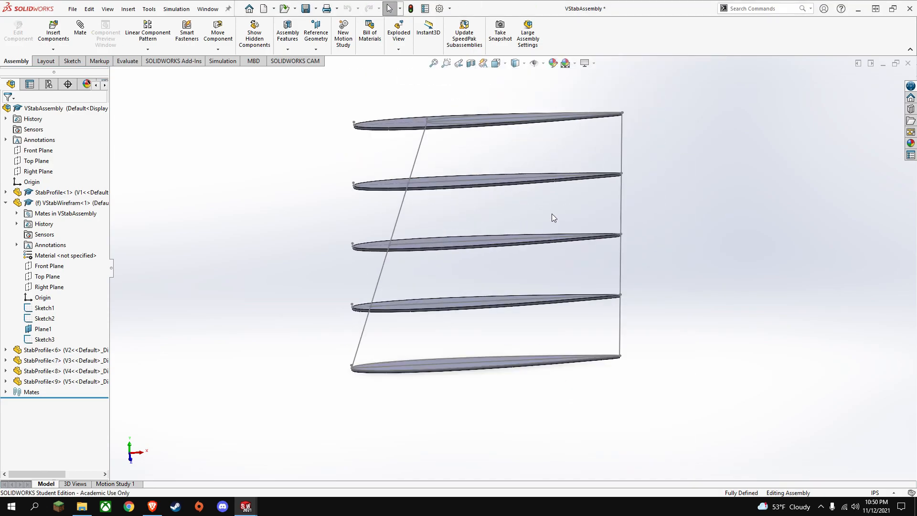
pyautogui.scroll(1, 502, 228)
pyautogui.moveTo(517, 227); pyautogui.dragTo(492, 254, button='middle')
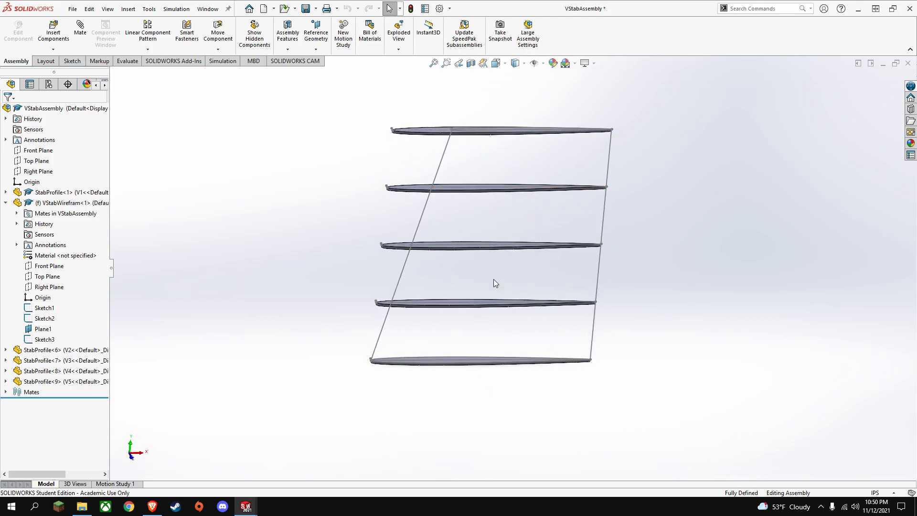
pyautogui.scroll(-4, 482, 148)
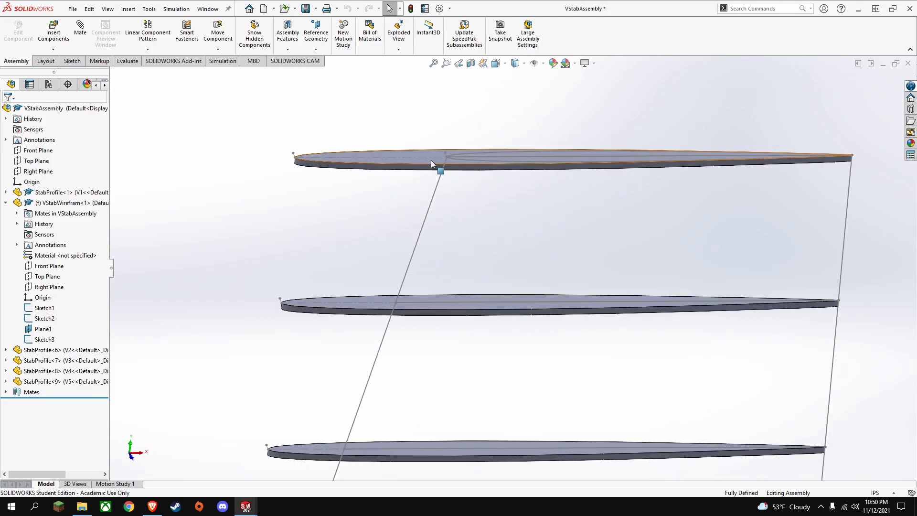
pyautogui.rightClick(431, 160)
pyautogui.click(465, 97)
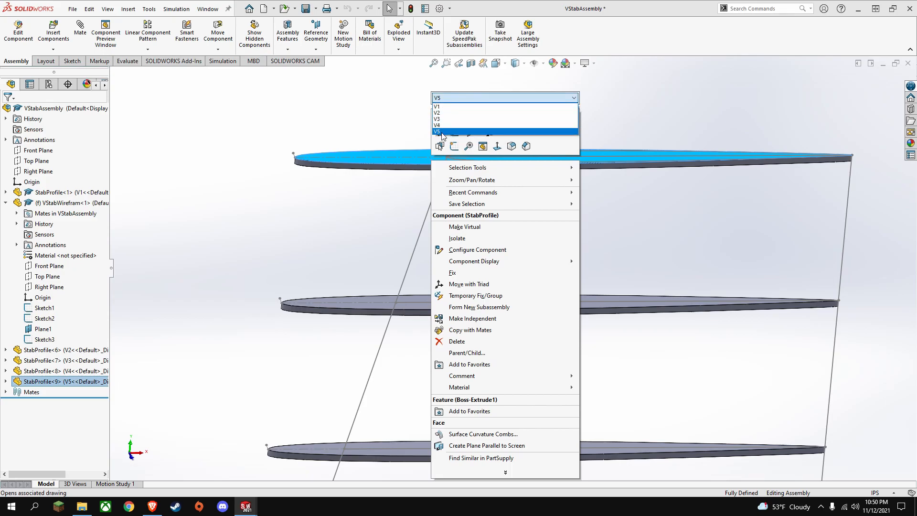
pyautogui.click(443, 132)
pyautogui.press('f')
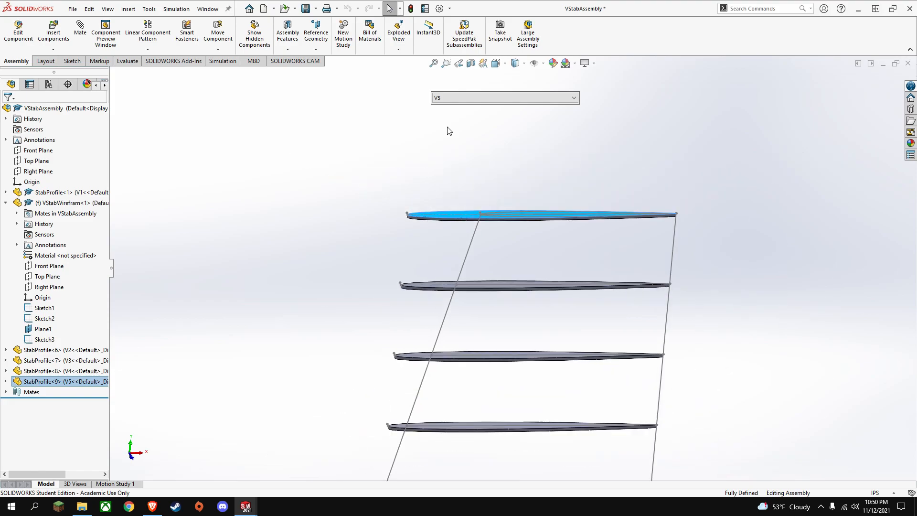
pyautogui.click(549, 270)
pyautogui.scroll(3, 546, 356)
pyautogui.moveTo(543, 339); pyautogui.dragTo(528, 385, button='middle')
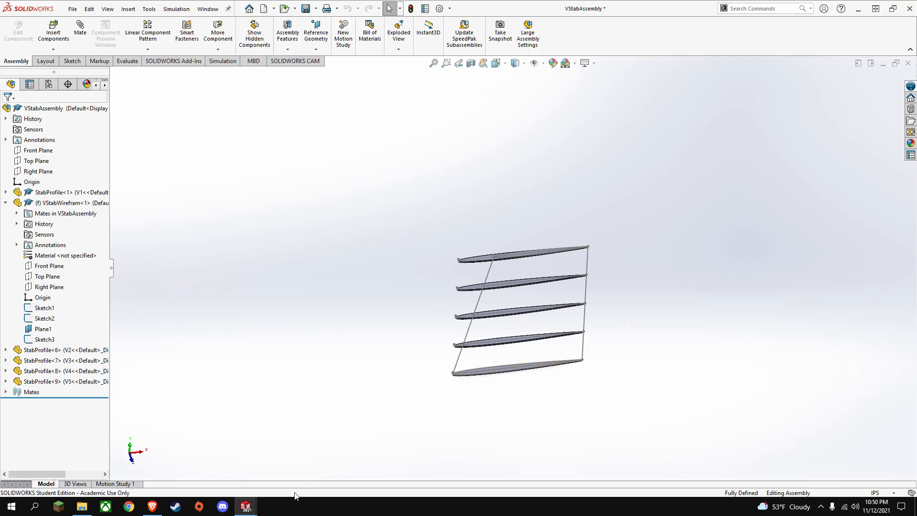
# - Switch to the StabProfile part, examine the airfoil body and show its list of configurations
pyautogui.moveTo(246, 507)
pyautogui.click(324, 460)
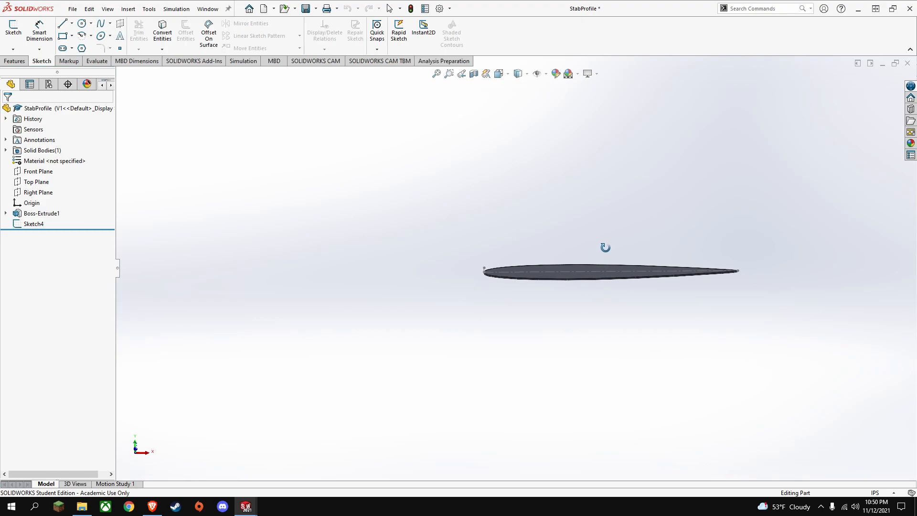
pyautogui.moveTo(609, 250); pyautogui.dragTo(583, 266, button='middle')
pyautogui.scroll(-5, 583, 266)
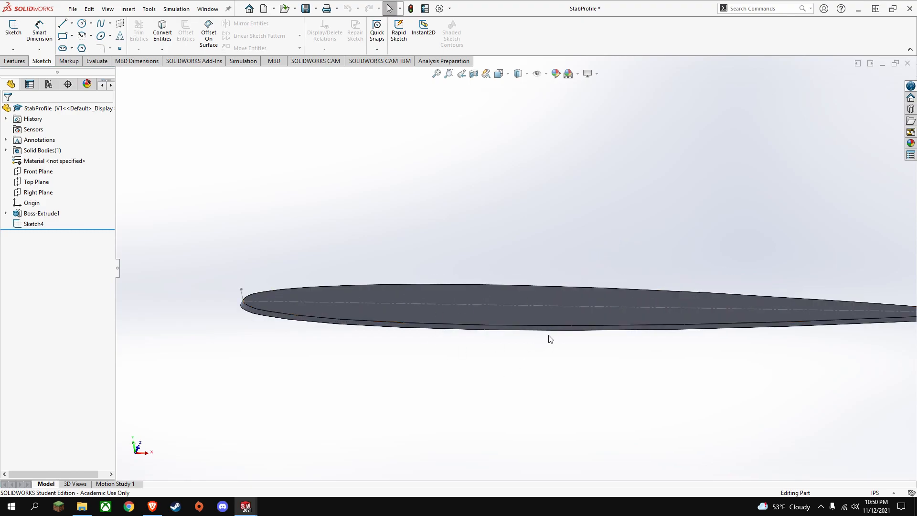
pyautogui.scroll(3, 549, 335)
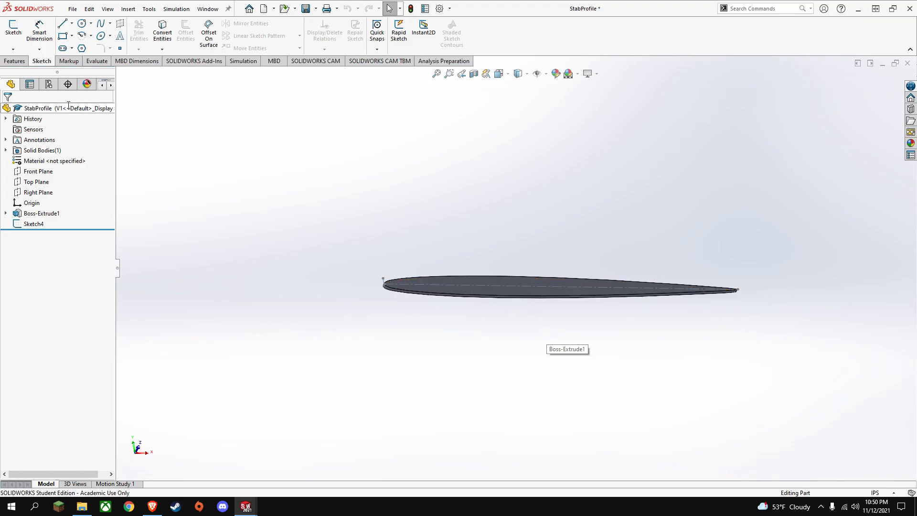
pyautogui.click(48, 84)
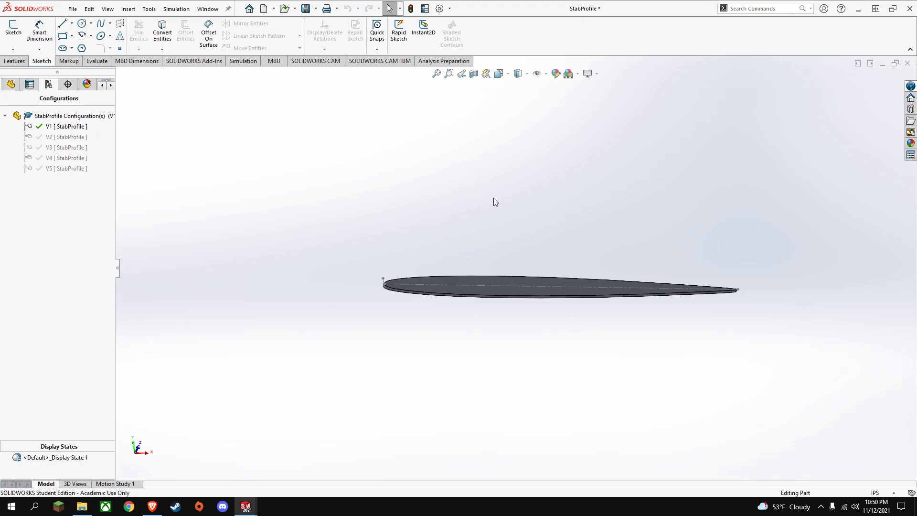
# - Return to VStabAssembly, open the wireframe's outline sketch to review its dimensions, and exit back to the assembly
pyautogui.moveTo(246, 506)
pyautogui.click(186, 457)
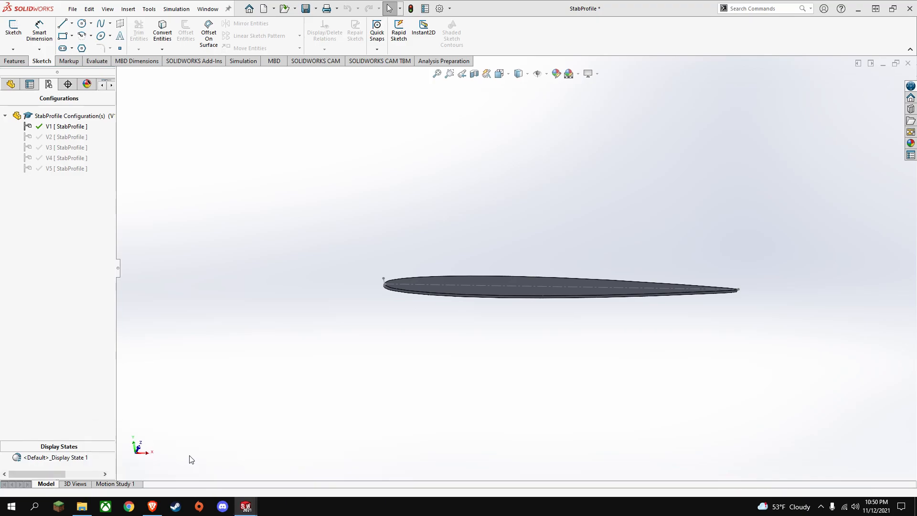
pyautogui.rightClick(479, 298)
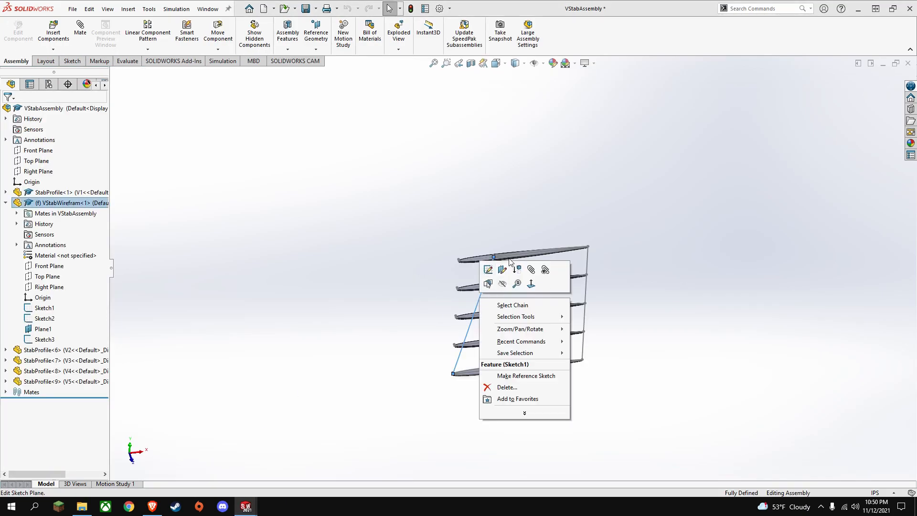
pyautogui.click(484, 270)
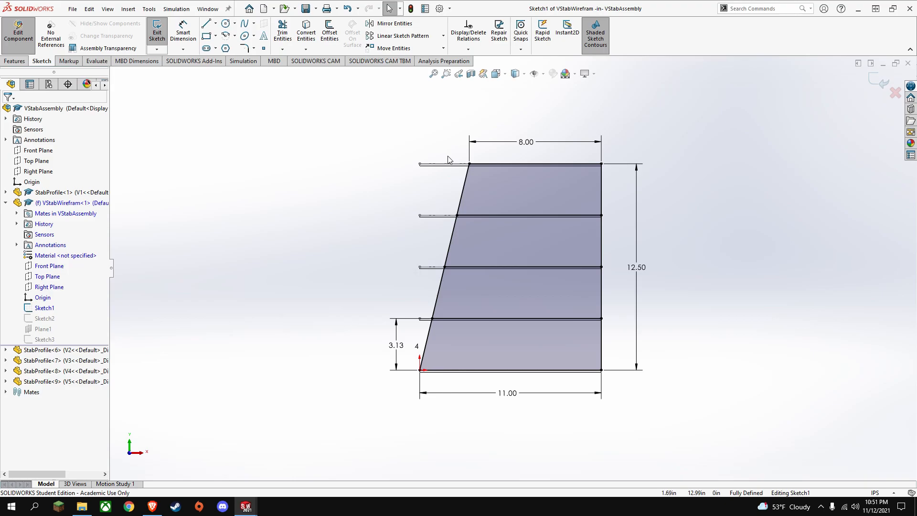
pyautogui.click(156, 32)
pyautogui.click(23, 42)
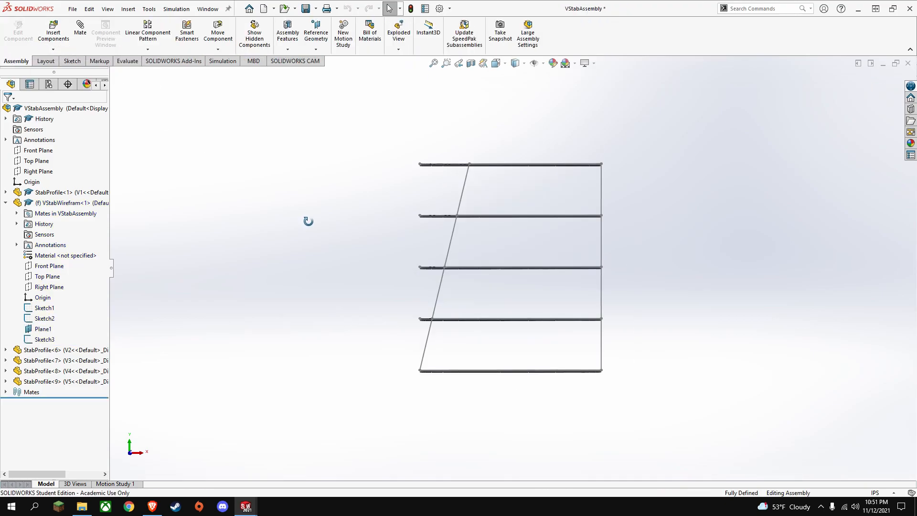
# - Switch to the StabProfile part, activate the V2 configuration and open the airfoil sketch for editing
pyautogui.moveTo(253, 508)
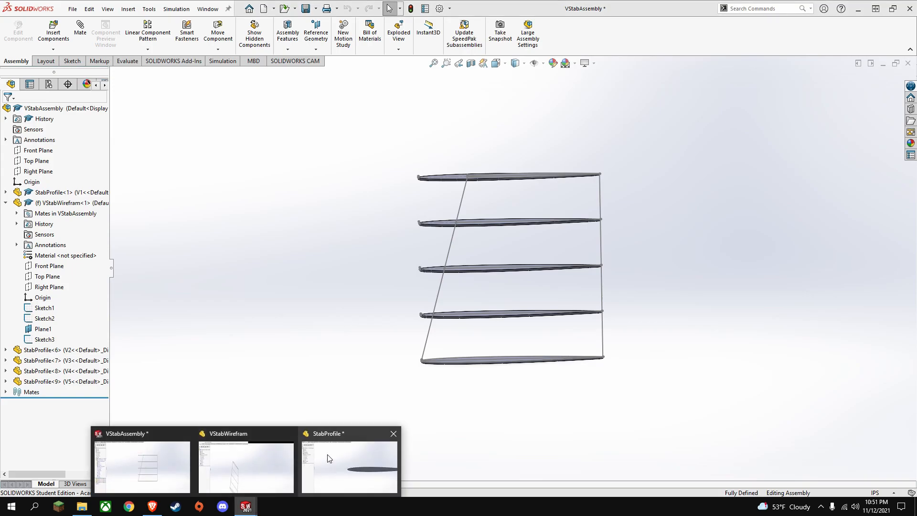
pyautogui.click(330, 460)
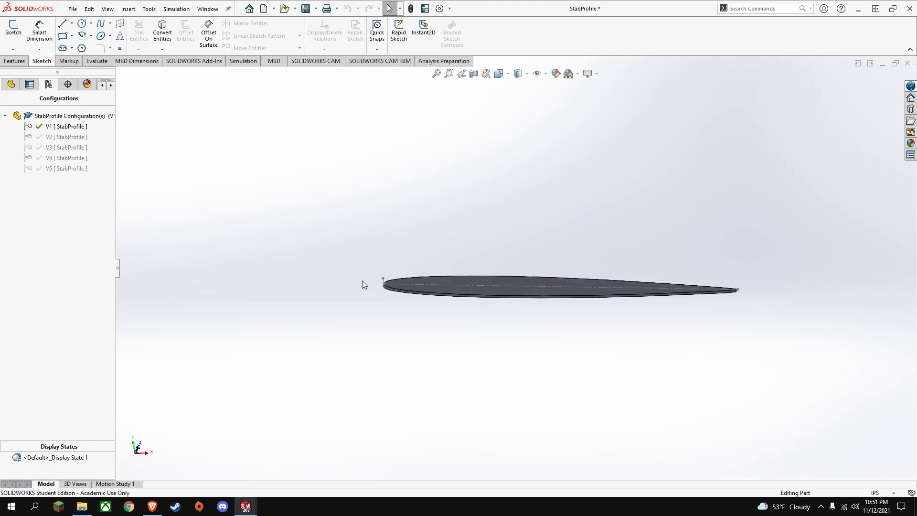
pyautogui.doubleClick(42, 138)
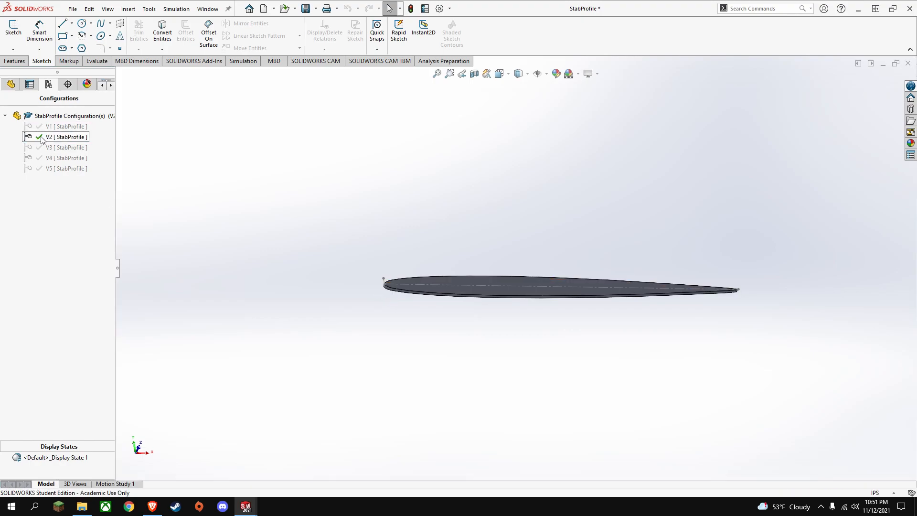
pyautogui.scroll(-3, 444, 275)
pyautogui.rightClick(486, 269)
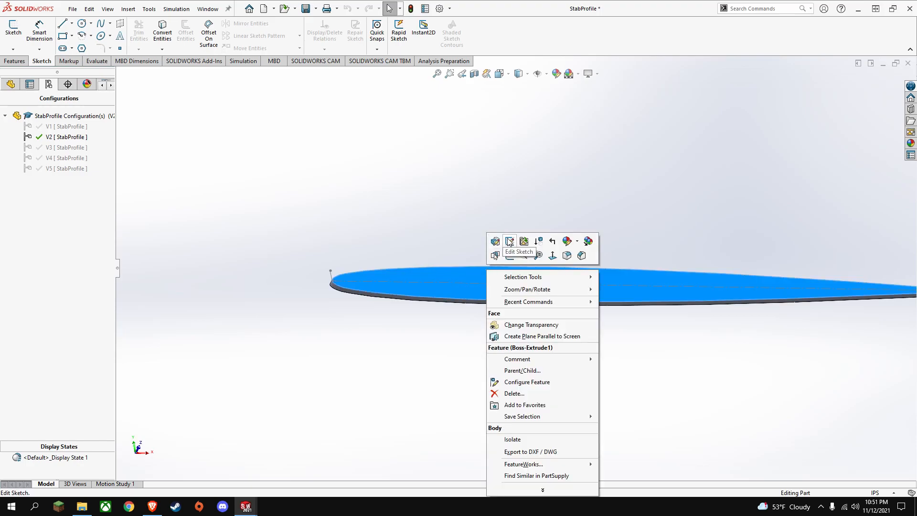
pyautogui.click(509, 242)
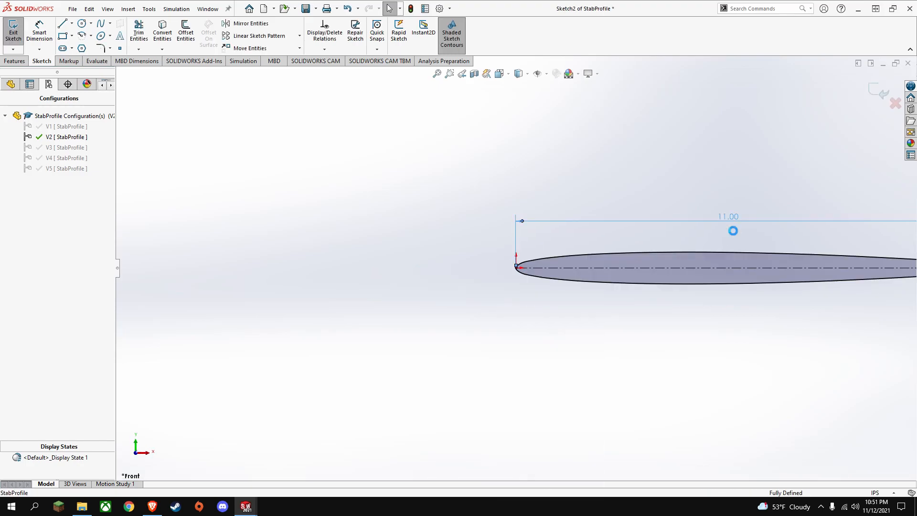
# - Enter 11.00in-(1*0.75) as the airfoil's chord length and copy the expression
pyautogui.doubleClick(727, 224)
pyautogui.click(724, 238)
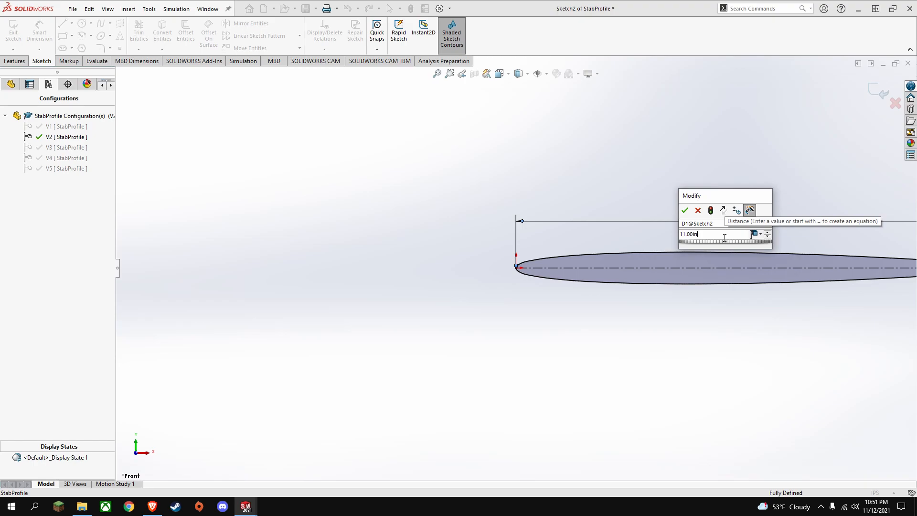
pyautogui.write('-0.75')
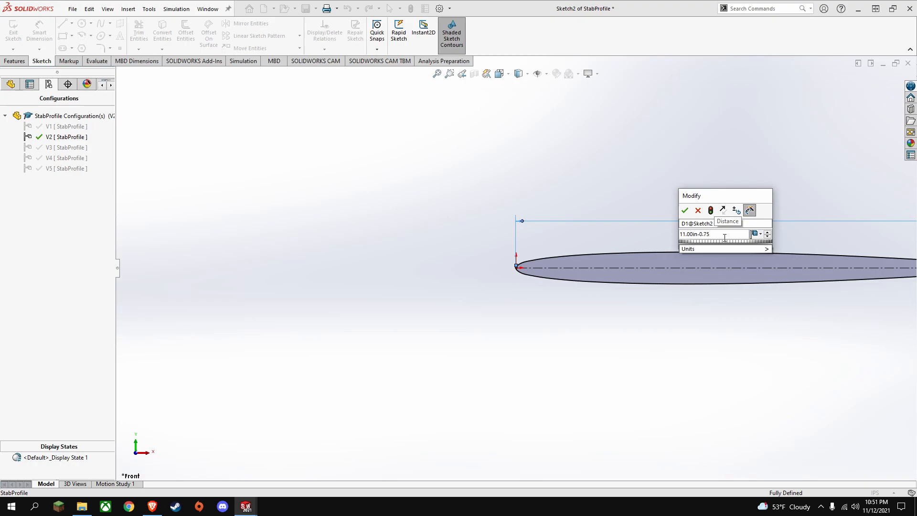
pyautogui.press('Left')
pyautogui.press('Left')
pyautogui.press('Left')
pyautogui.press('Left')
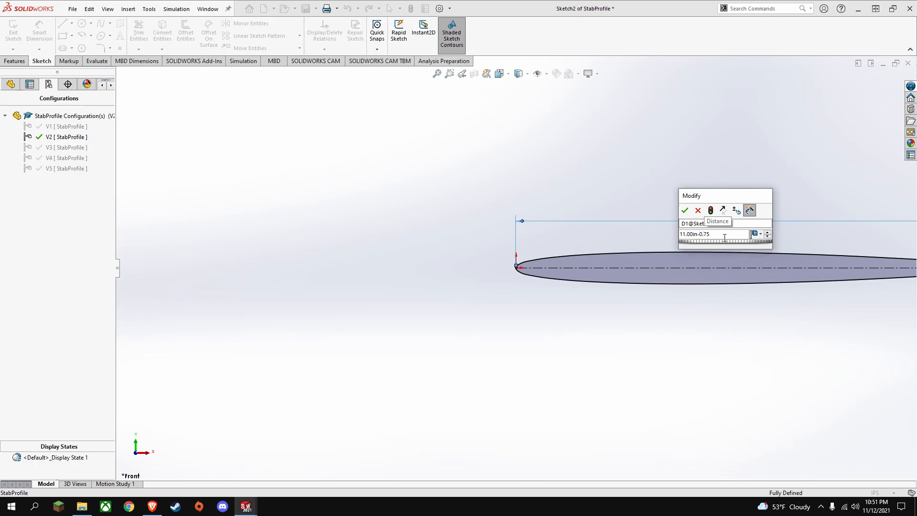
pyautogui.write('(1')
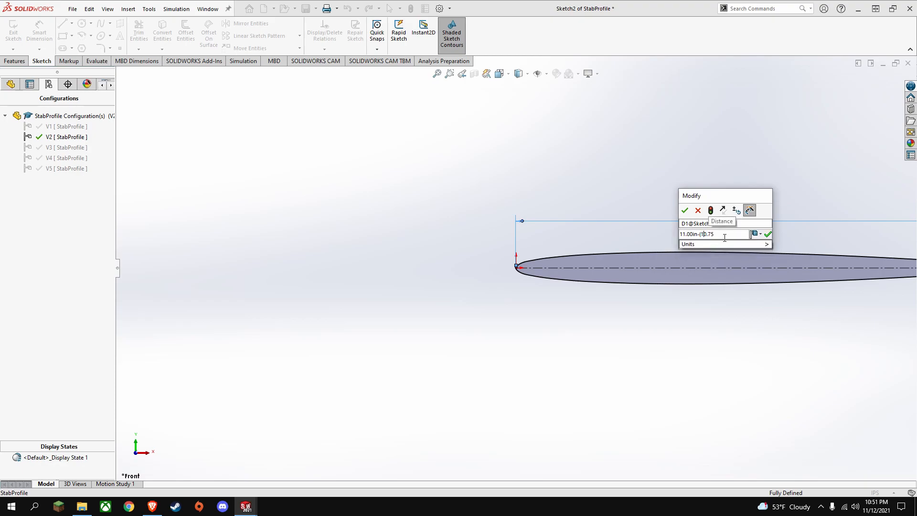
pyautogui.write('*0.75')
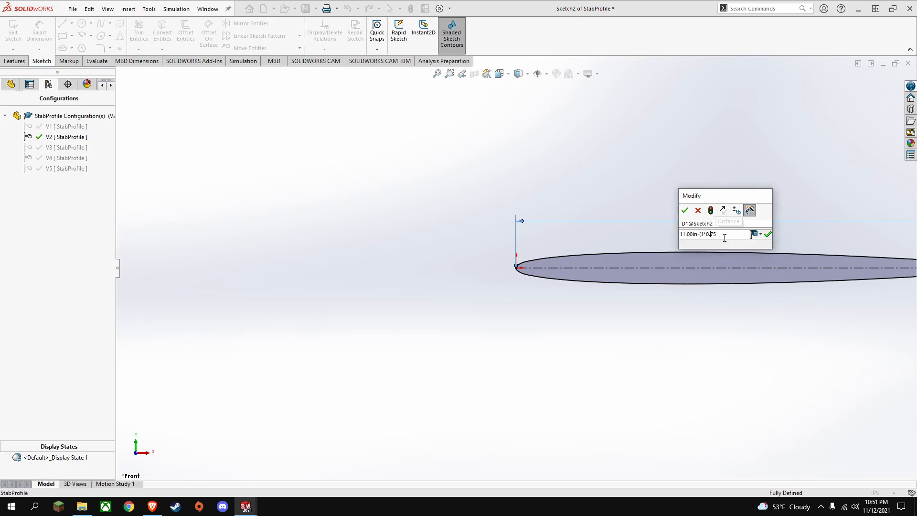
pyautogui.write(')')
pyautogui.moveTo(735, 238); pyautogui.dragTo(673, 237)
pyautogui.hotkey('ctrl', 'c')
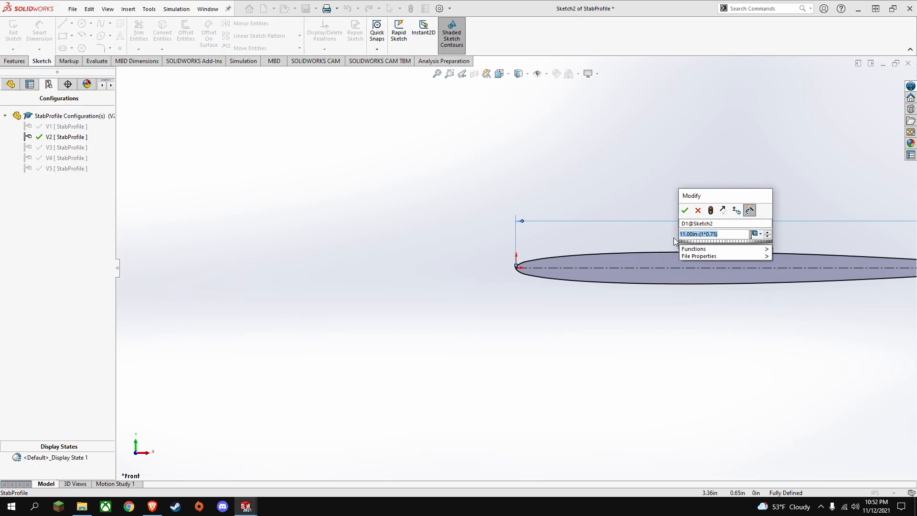
# - Restrict the chord length change to this configuration only and apply it
pyautogui.click(734, 239)
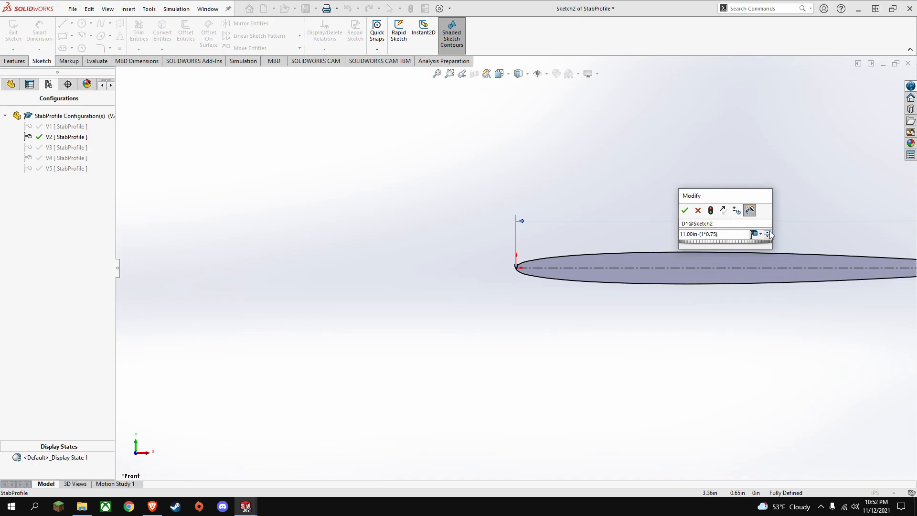
pyautogui.click(757, 235)
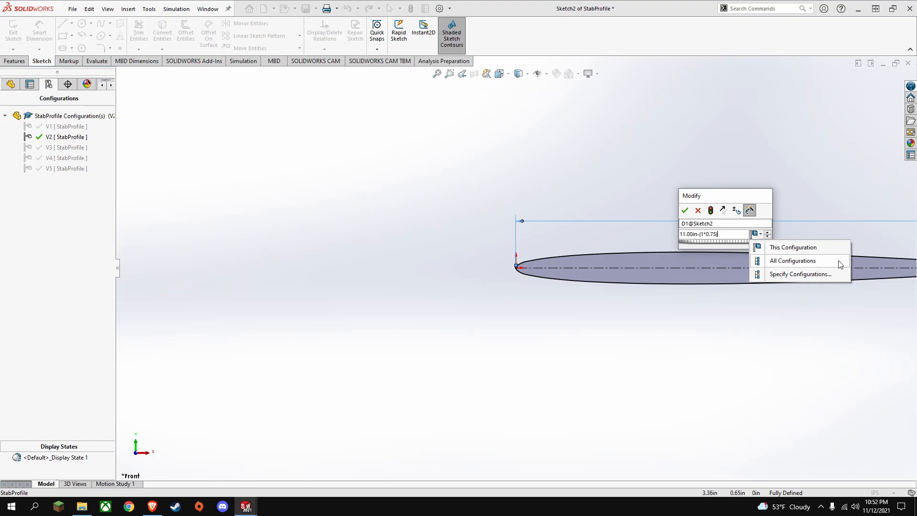
pyautogui.click(811, 247)
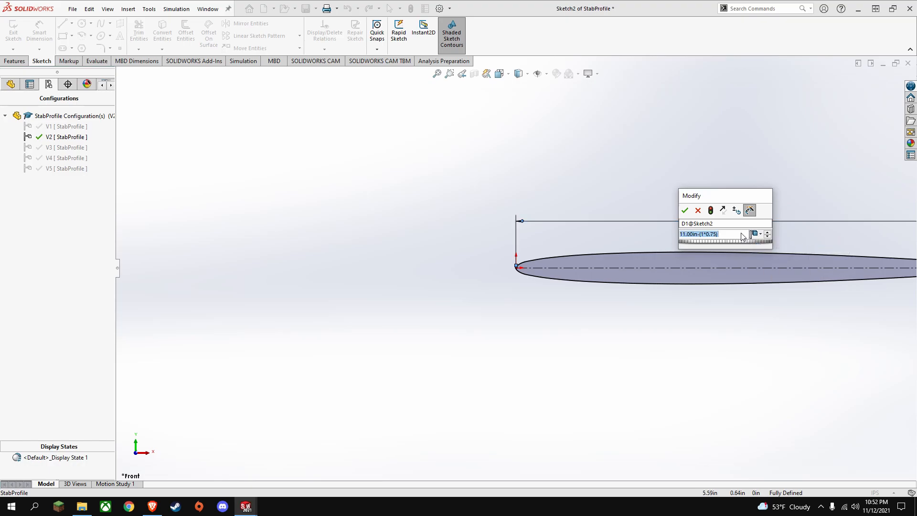
pyautogui.click(684, 210)
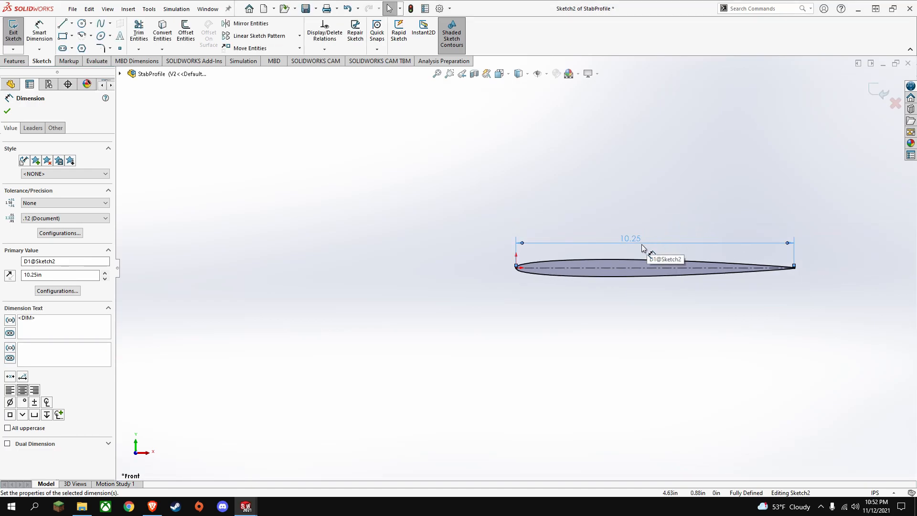
# - Exit the airfoil sketch and switch to VStabAssembly to check the V2 profile against the wireframe
pyautogui.click(19, 36)
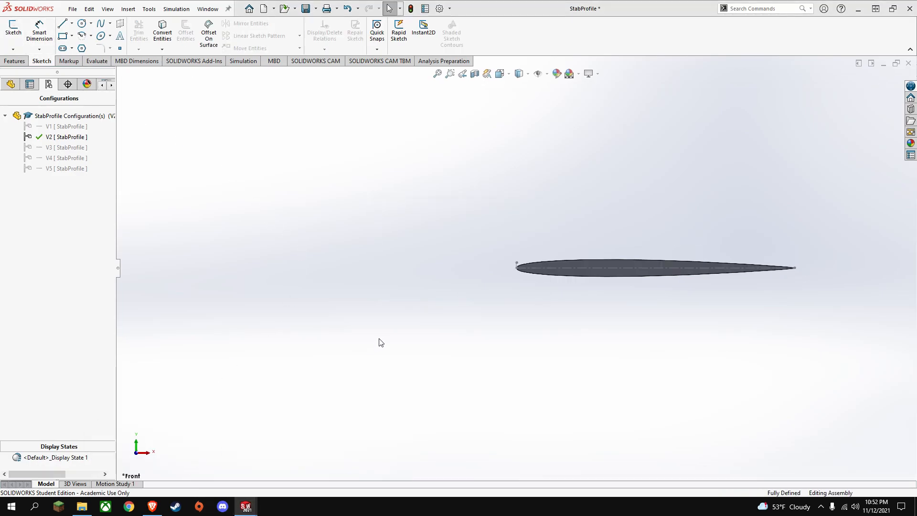
pyautogui.hotkey('ctrl', 'Tab')
pyautogui.scroll(-5, 490, 322)
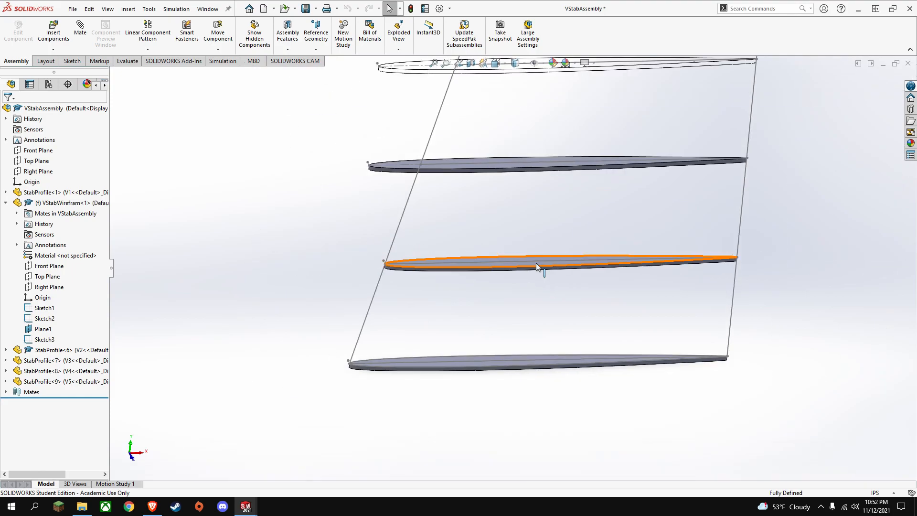
pyautogui.scroll(3, 623, 264)
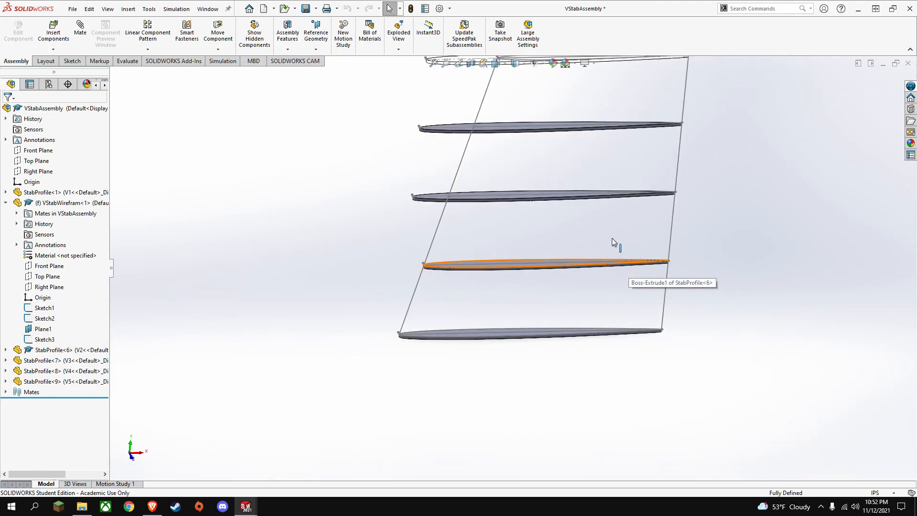
pyautogui.scroll(3, 525, 244)
# - Switch to the StabProfile part, activate the V3 configuration and open its airfoil sketch for editing
pyautogui.moveTo(243, 511)
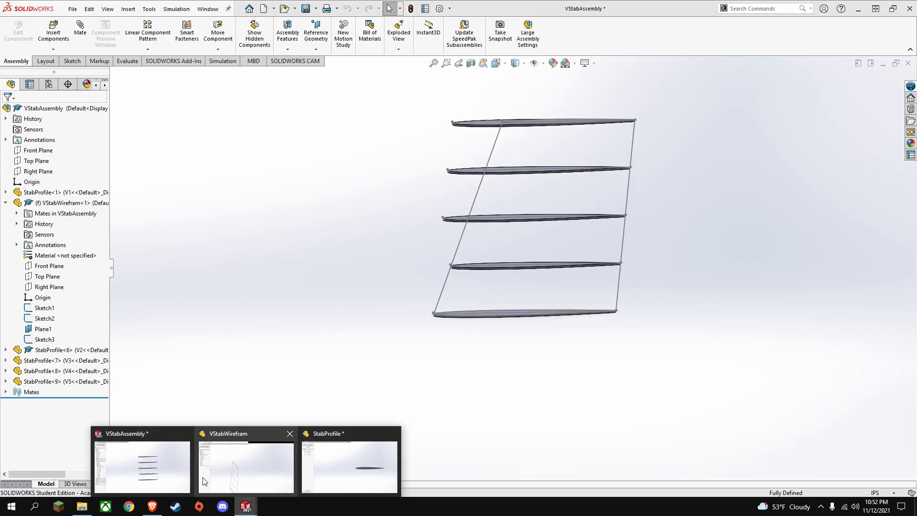
pyautogui.click(351, 454)
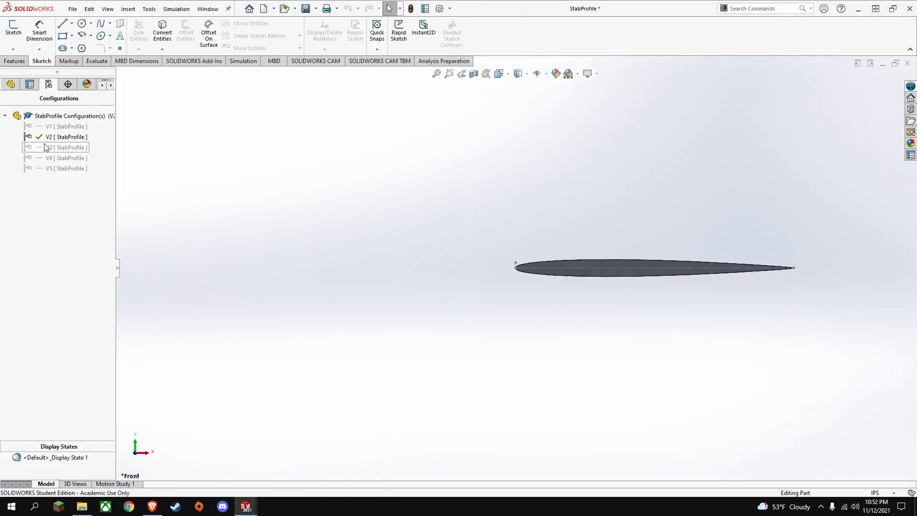
pyautogui.doubleClick(64, 147)
pyautogui.rightClick(609, 267)
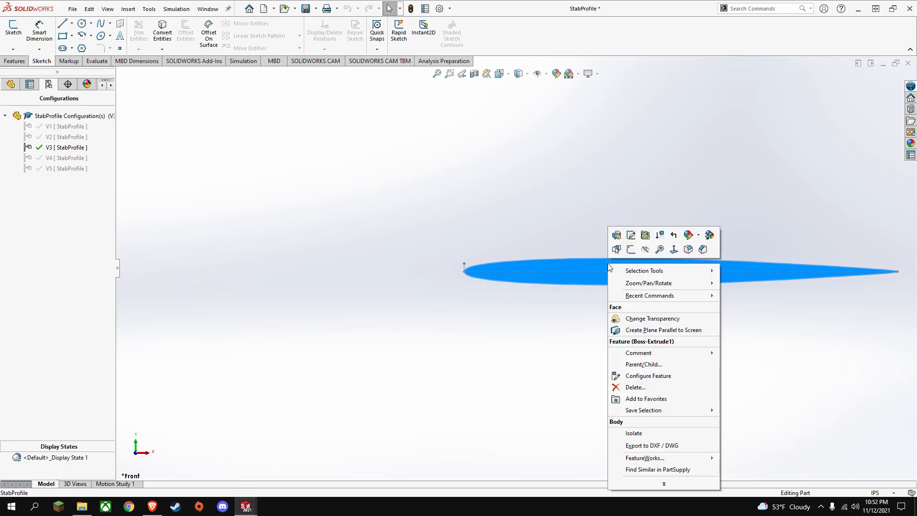
pyautogui.click(629, 235)
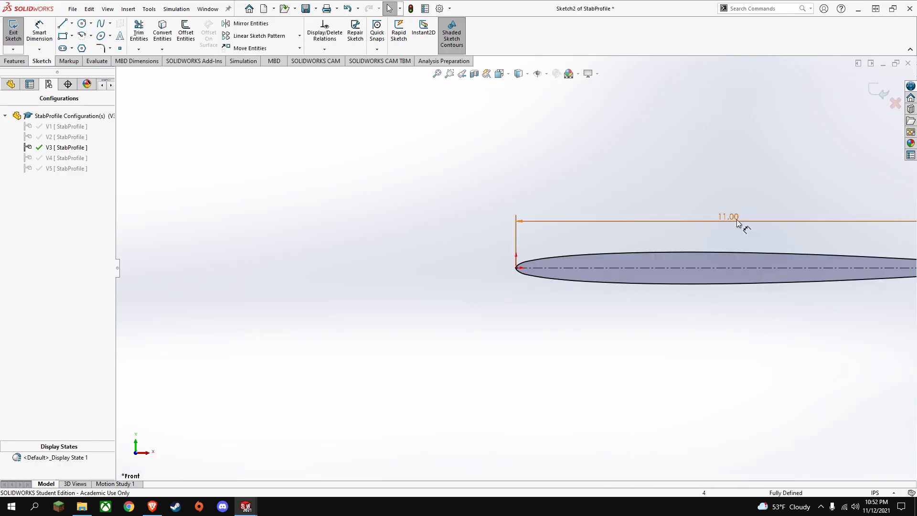
# - Set the V3 airfoil's chord length to 11.00in-(2*0.75)
pyautogui.doubleClick(734, 217)
pyautogui.click(718, 233)
pyautogui.write('-(1*0.75)')
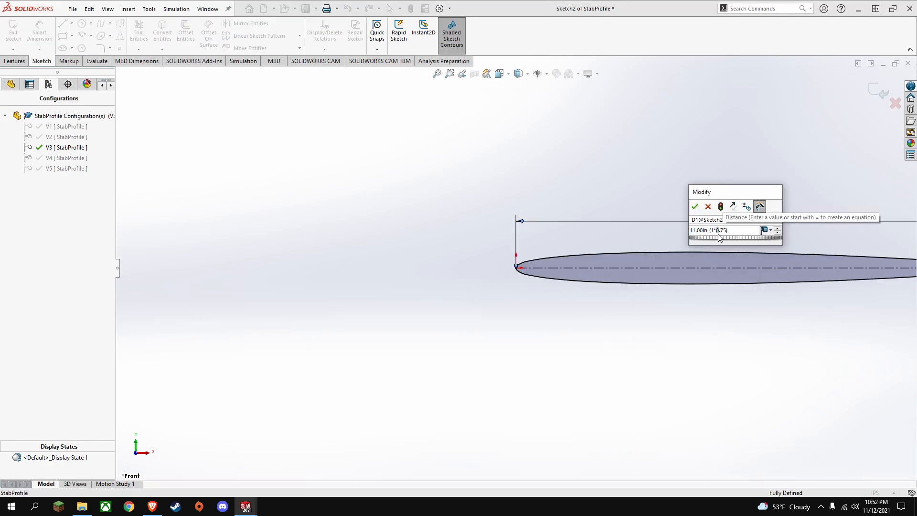
pyautogui.press('BackSpace')
pyautogui.write('2')
pyautogui.moveTo(753, 245)
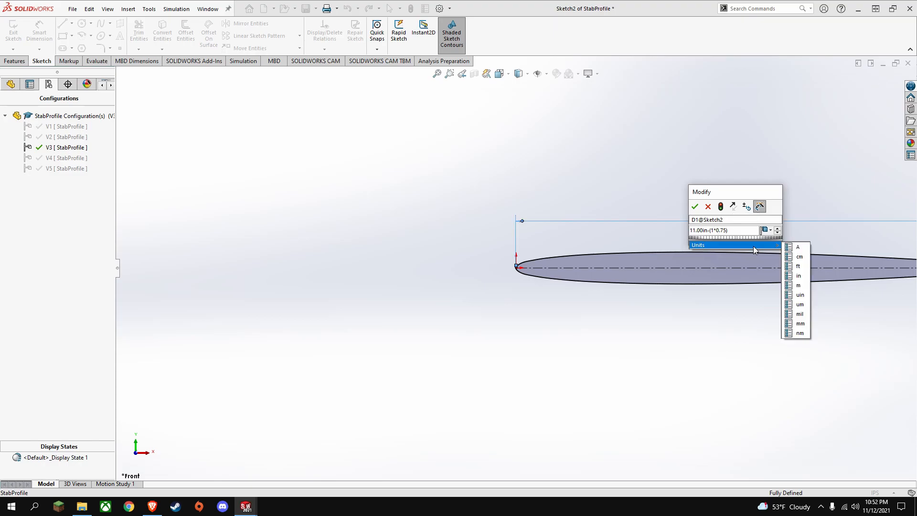
pyautogui.press('Return')
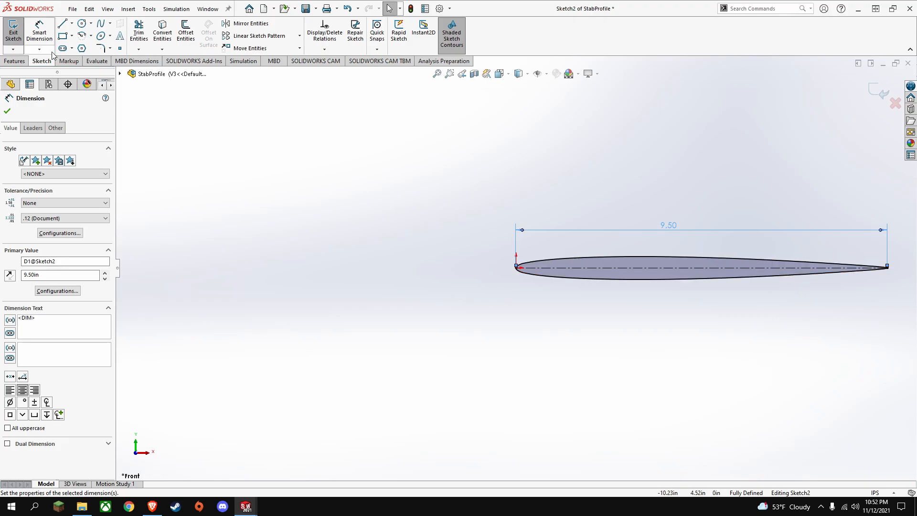
# - Close the V3 airfoil sketch and examine the resized V3 profile's fit to the wireframe in VStabAssembly
pyautogui.click(6, 44)
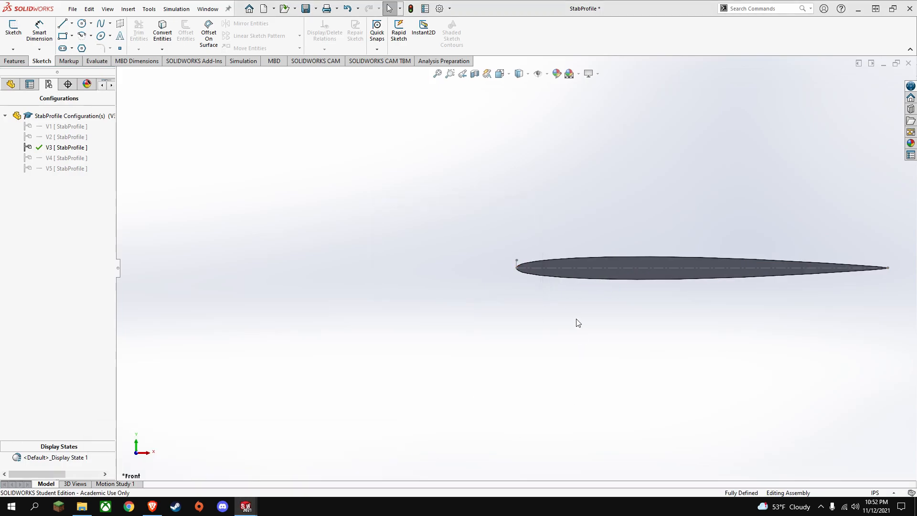
pyautogui.hotkey('ctrl', 'Tab')
pyautogui.scroll(-5, 534, 217)
pyautogui.scroll(1, 534, 216)
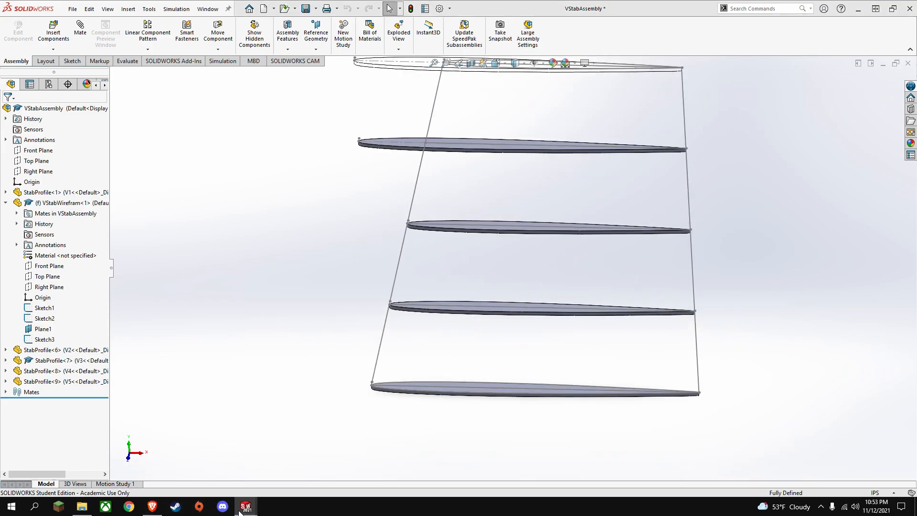
# - Go back to the StabProfile part, activate the V4 configuration and open its airfoil sketch for editing
pyautogui.click(348, 454)
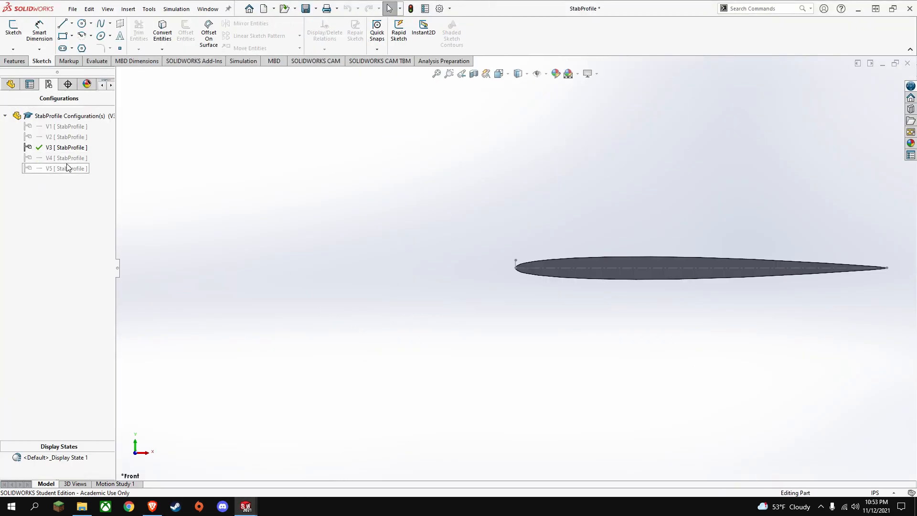
pyautogui.doubleClick(48, 158)
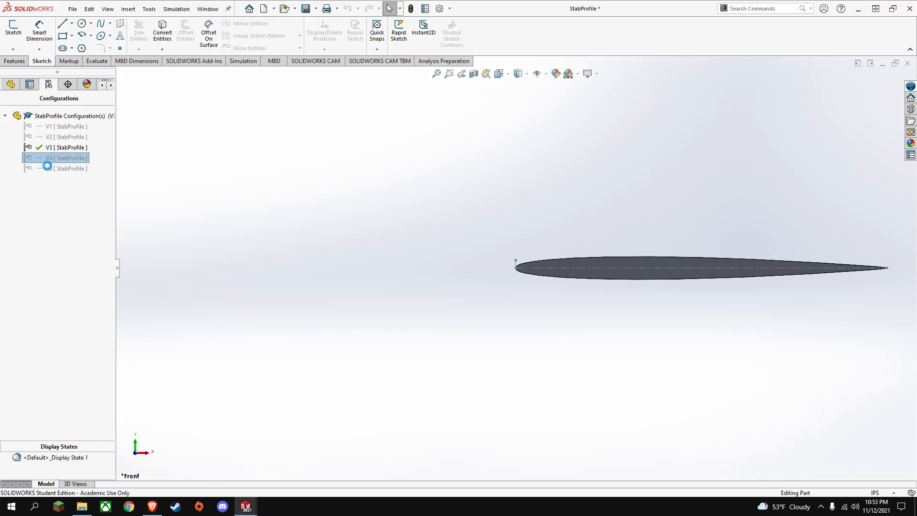
pyautogui.rightClick(610, 235)
pyautogui.click(638, 238)
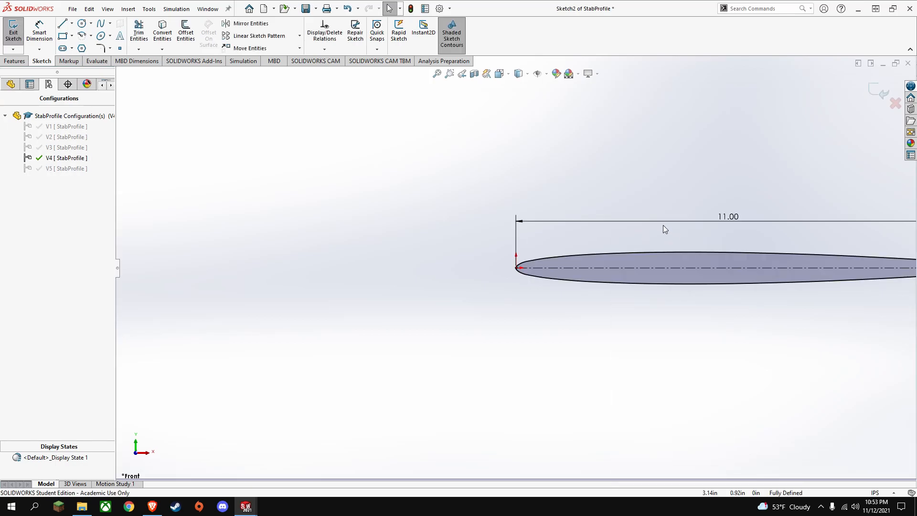
# - Set the V4 airfoil's chord length to 11.00in-(3*0.75) and exit the sketch
pyautogui.doubleClick(719, 219)
pyautogui.click(719, 227)
pyautogui.write('-(1*0.75)')
pyautogui.moveTo(703, 250)
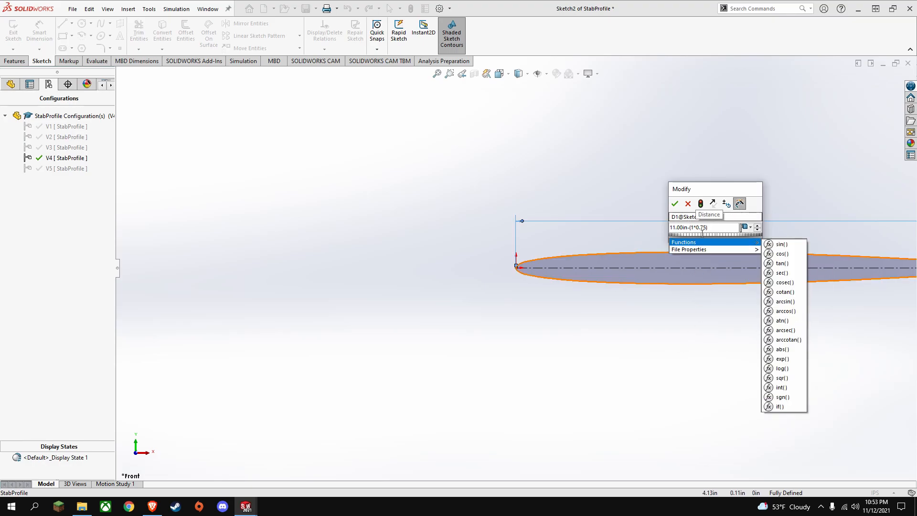
pyautogui.press('Delete')
pyautogui.write('3')
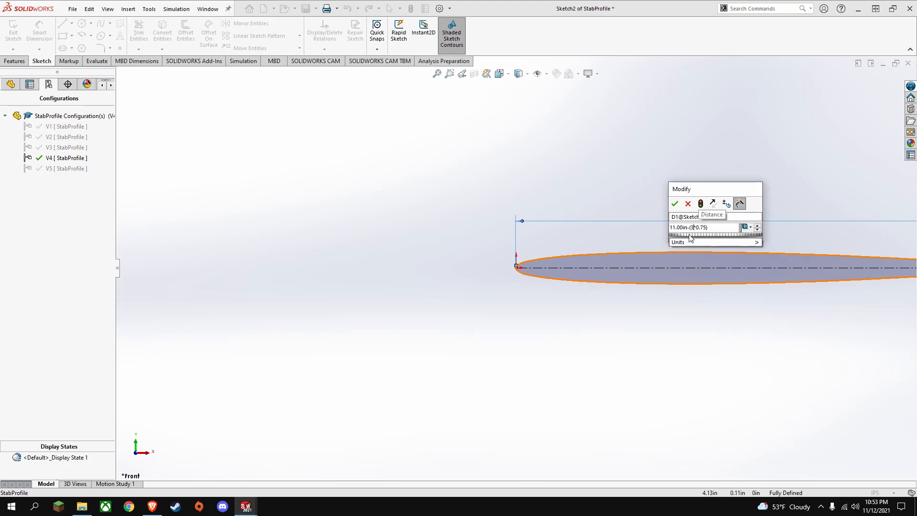
pyautogui.press('Return')
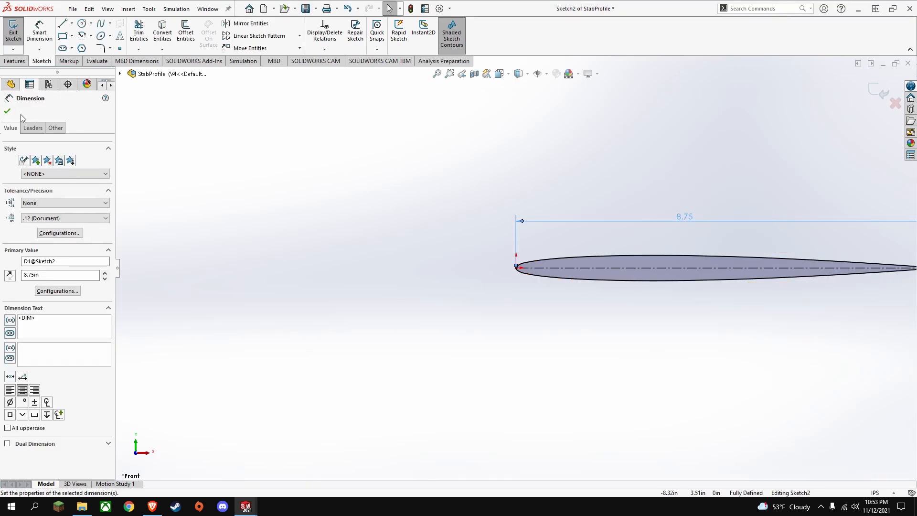
pyautogui.click(7, 110)
pyautogui.click(13, 30)
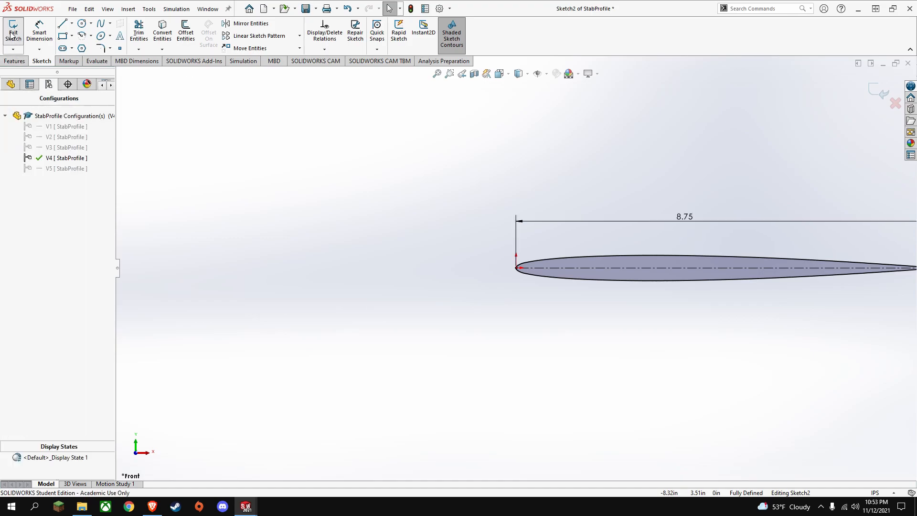
# - Activate the V5 configuration and open its airfoil sketch for editing
pyautogui.doubleClick(40, 169)
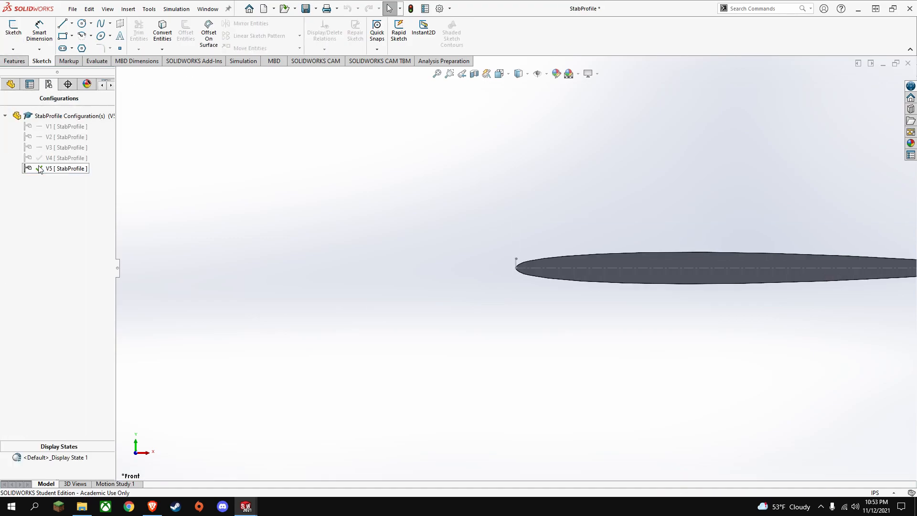
pyautogui.rightClick(654, 260)
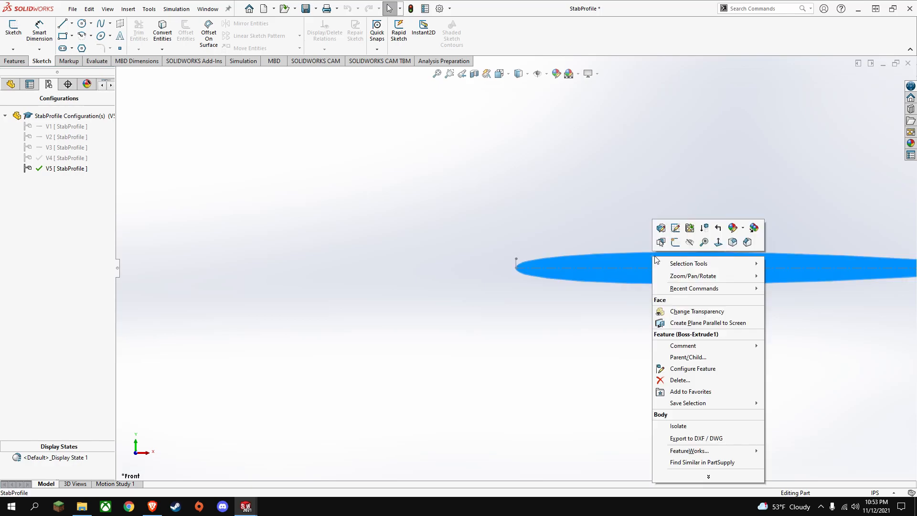
pyautogui.click(675, 228)
# - Set the V5 airfoil's chord length to 8 in and rebuild the part to close the sketch
pyautogui.doubleClick(736, 221)
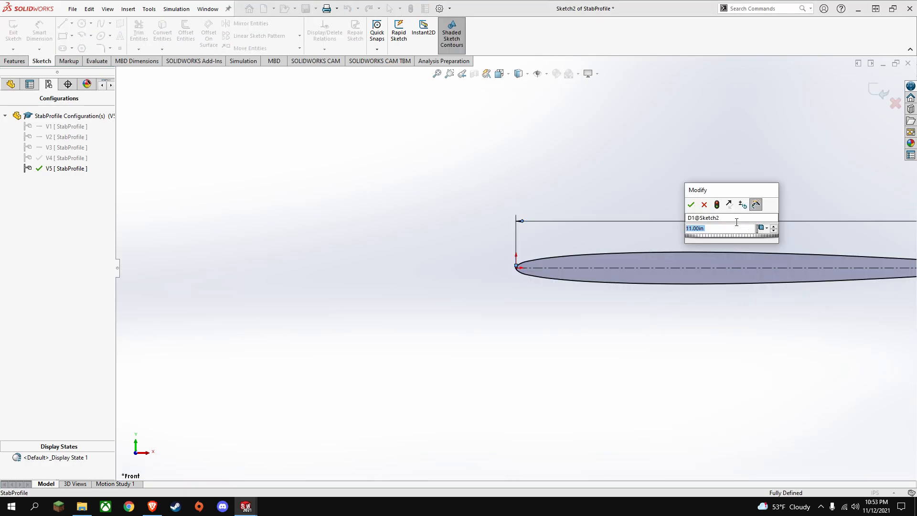
pyautogui.write('8')
pyautogui.press('Return')
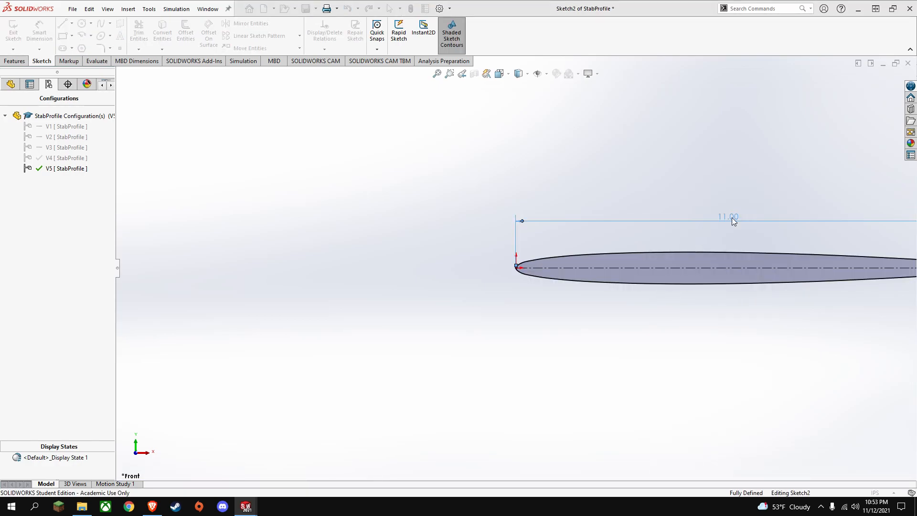
pyautogui.hotkey('ctrl', 'b')
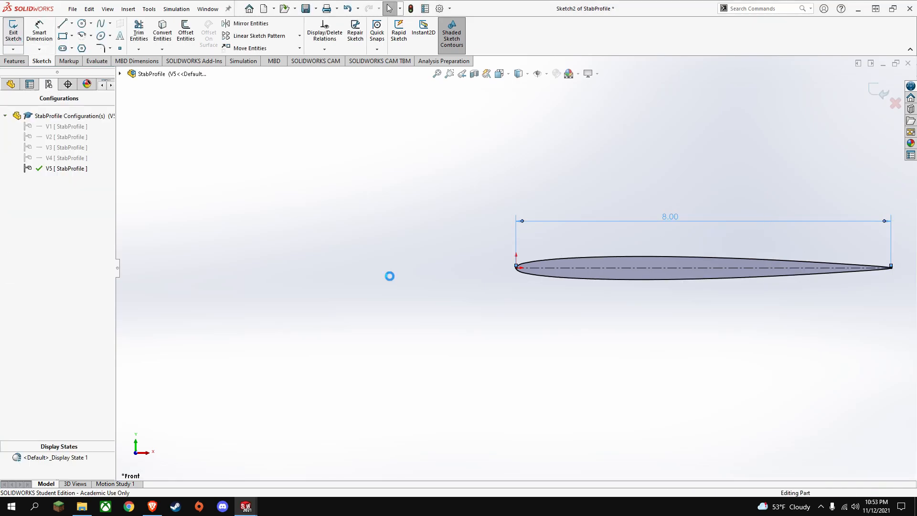
# - Return to VStabAssembly and inspect how all five airfoil profiles follow the wireframe's leading and trailing edges
pyautogui.moveTo(247, 510)
pyautogui.click(176, 473)
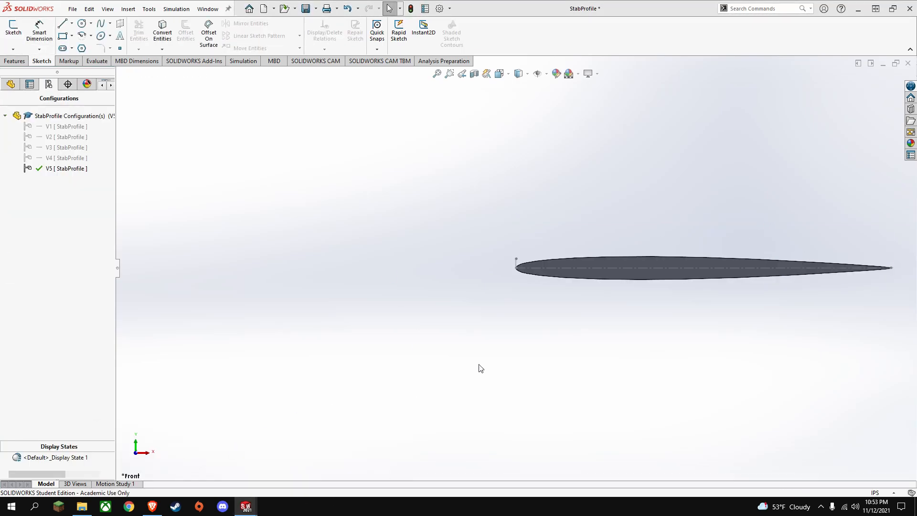
pyautogui.moveTo(533, 322); pyautogui.dragTo(554, 328, button='middle')
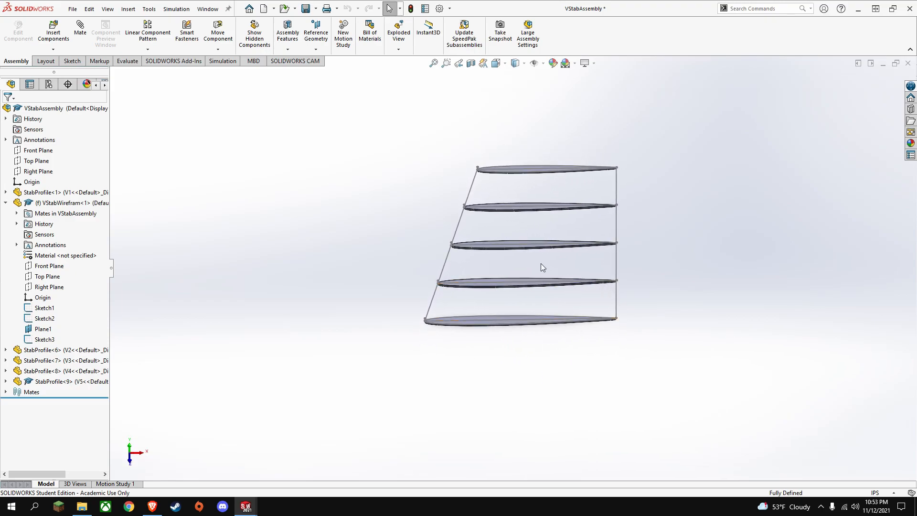
pyautogui.scroll(-3, 541, 263)
pyautogui.scroll(2, 540, 262)
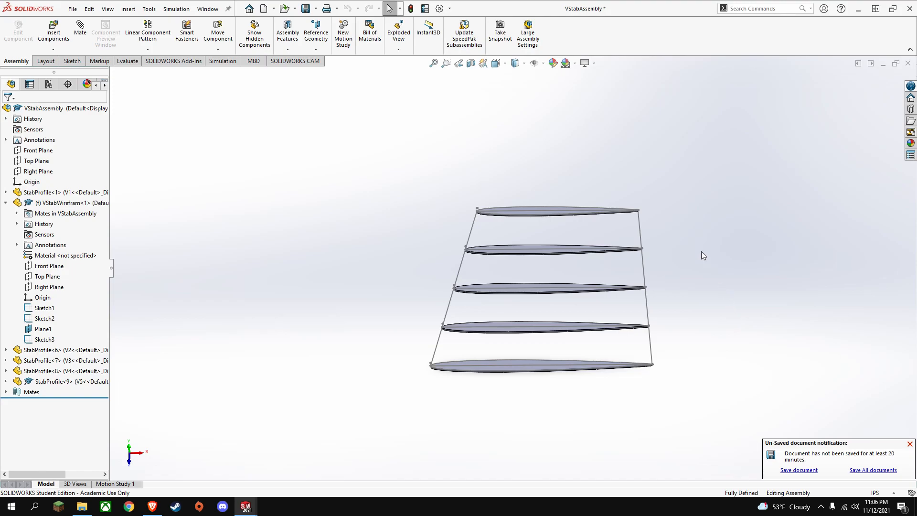
pyautogui.scroll(-3, 699, 253)
pyautogui.scroll(3, 664, 277)
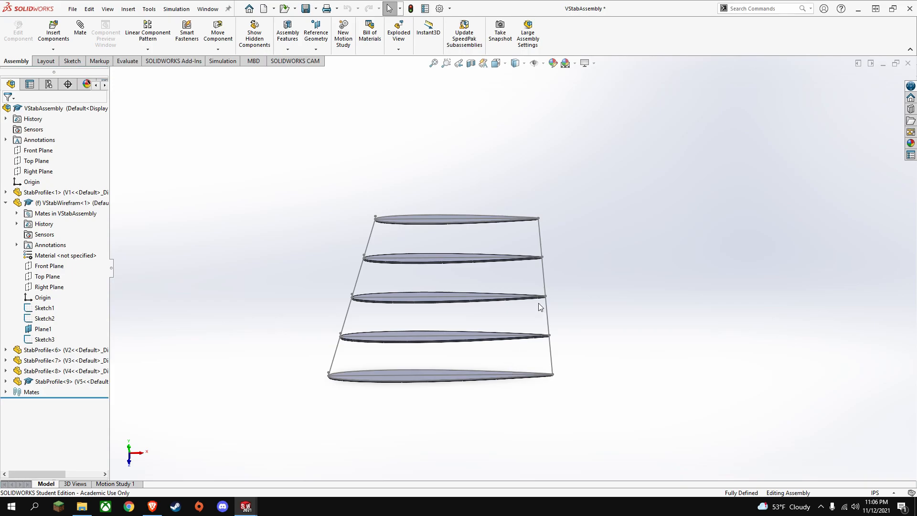
# - Edit the uppermost stabilizer profile, the V5 component, in the context of the assembly
pyautogui.scroll(-3, 447, 228)
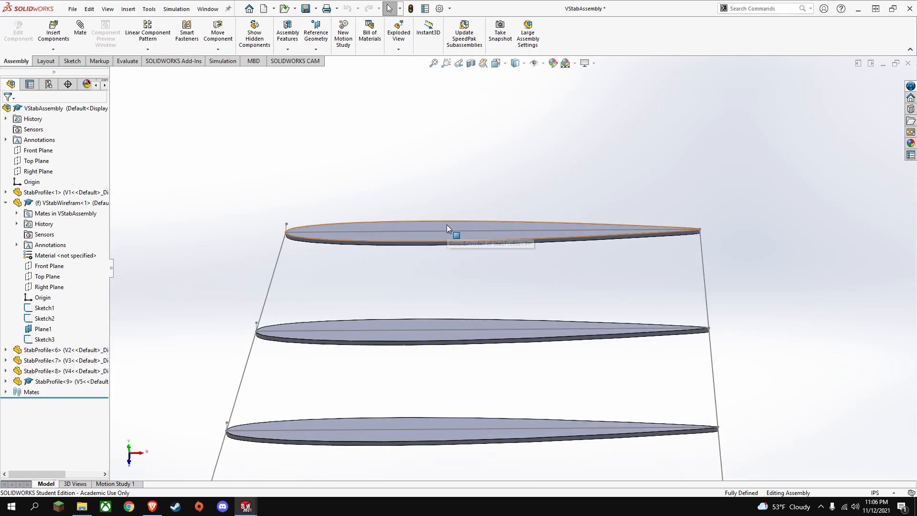
pyautogui.rightClick(447, 228)
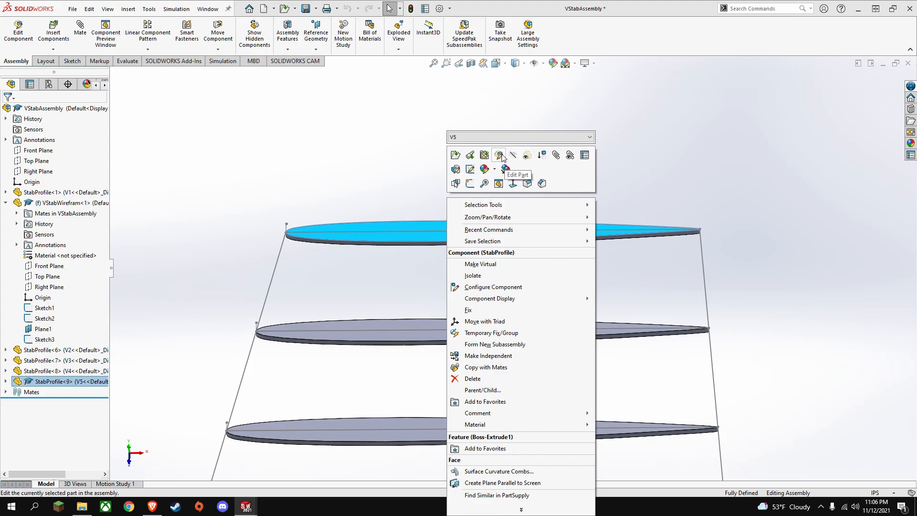
pyautogui.click(693, 174)
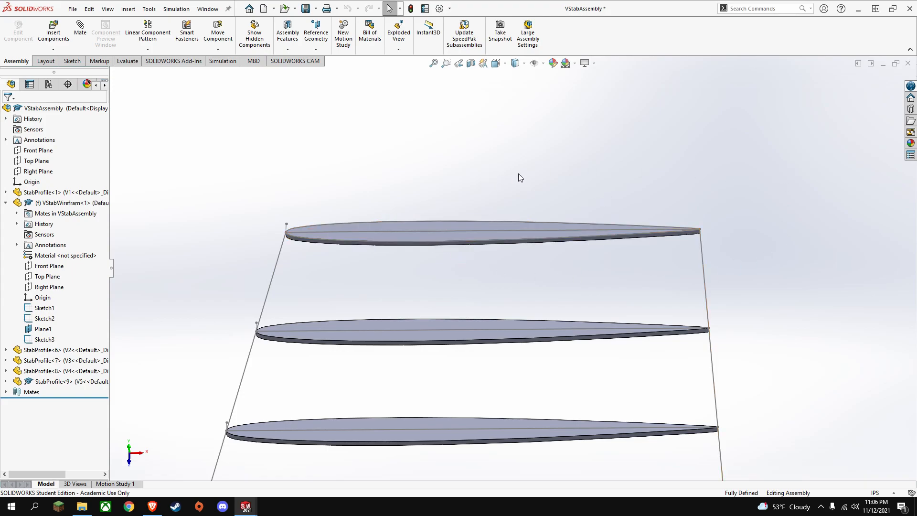
pyautogui.rightClick(431, 225)
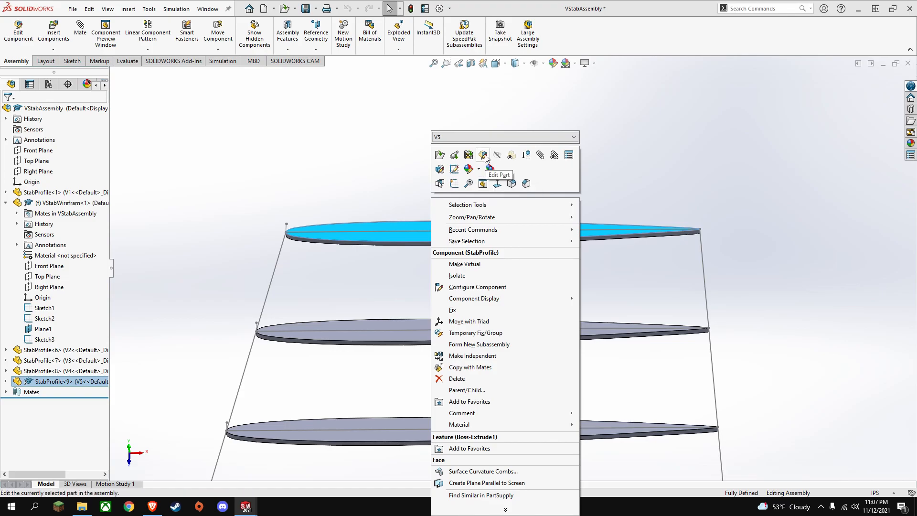
pyautogui.click(485, 158)
# - Start a new sketch on the upper face of the V5 profile and clear the face selection
pyautogui.rightClick(440, 224)
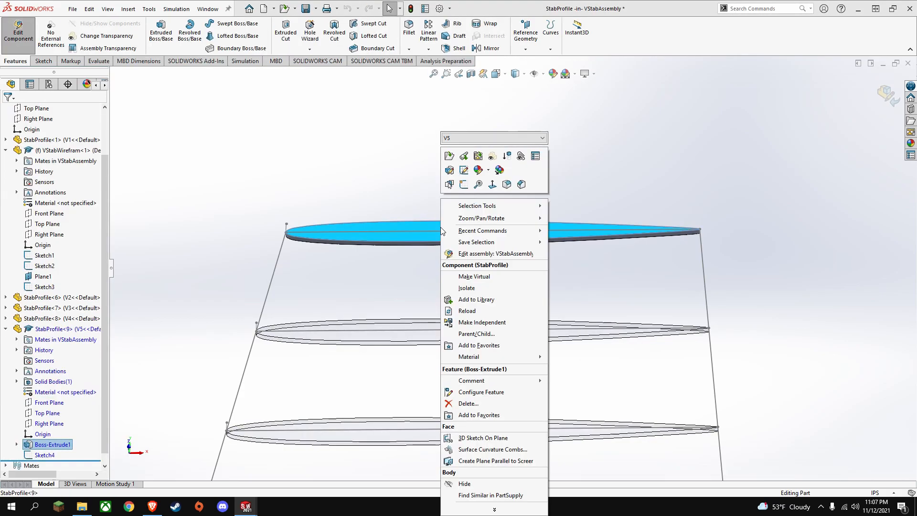
pyautogui.click(466, 187)
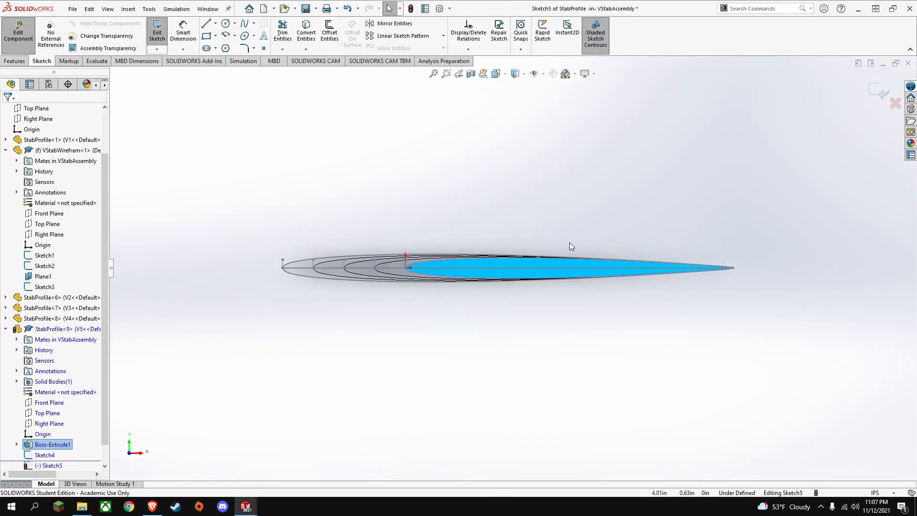
pyautogui.click(534, 220)
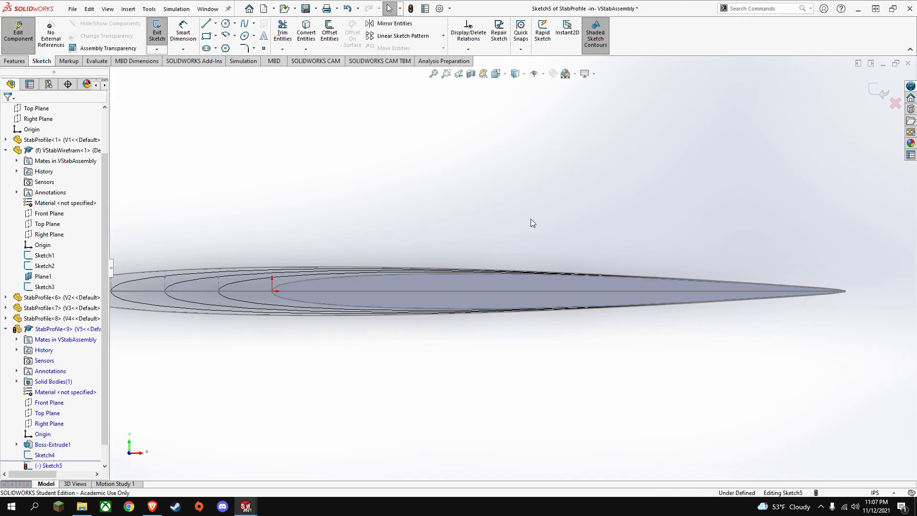
# - Sketch a corner rectangle about 0.47 in by 0.16 in across the leading edge of the V5 profile, starting in line with the origin
pyautogui.click(206, 36)
pyautogui.scroll(-5, 270, 282)
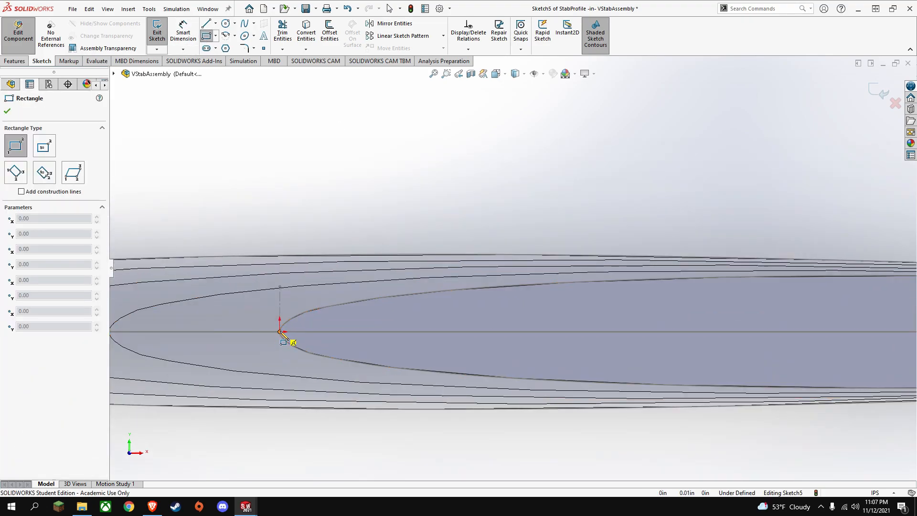
pyautogui.click(280, 351)
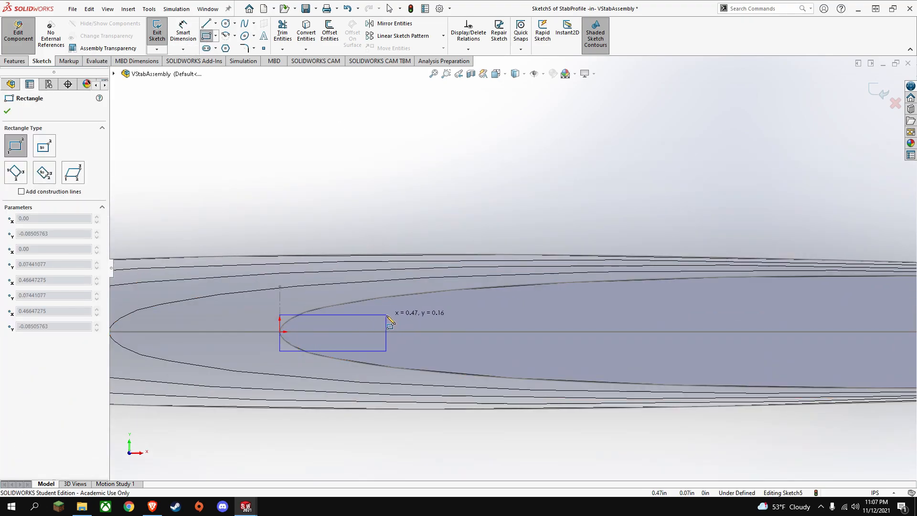
pyautogui.click(386, 315)
# - Sketch a second rectangle about 3.37 in long over the trailing portion of the V5 profile, starting in line with its tip
pyautogui.scroll(3, 514, 288)
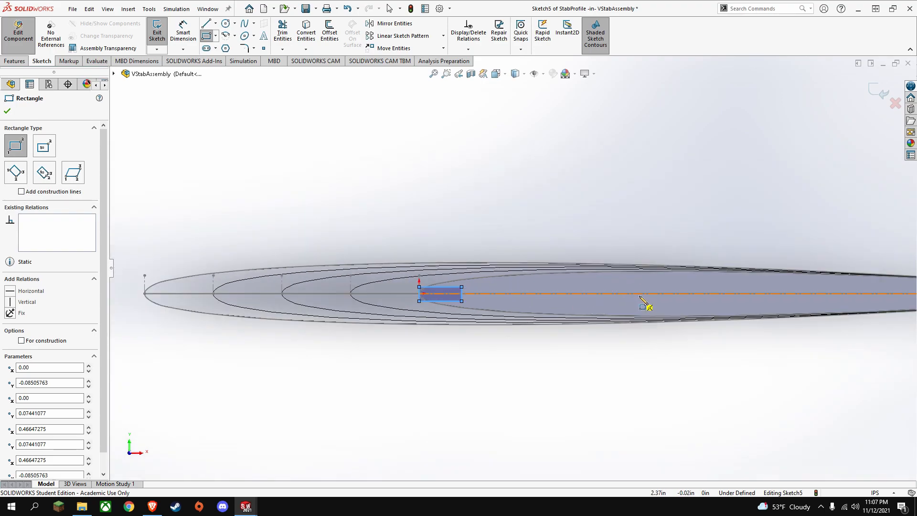
pyautogui.scroll(4, 668, 308)
pyautogui.scroll(-3, 789, 290)
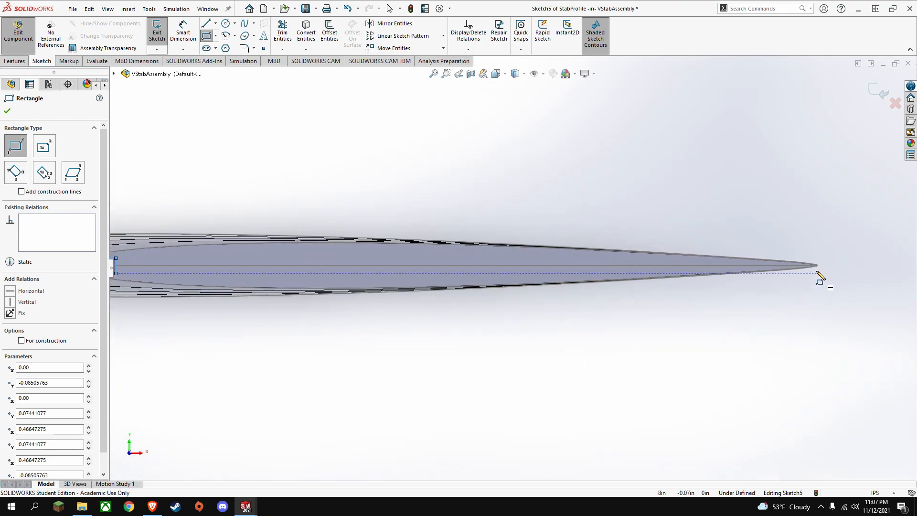
pyautogui.click(816, 286)
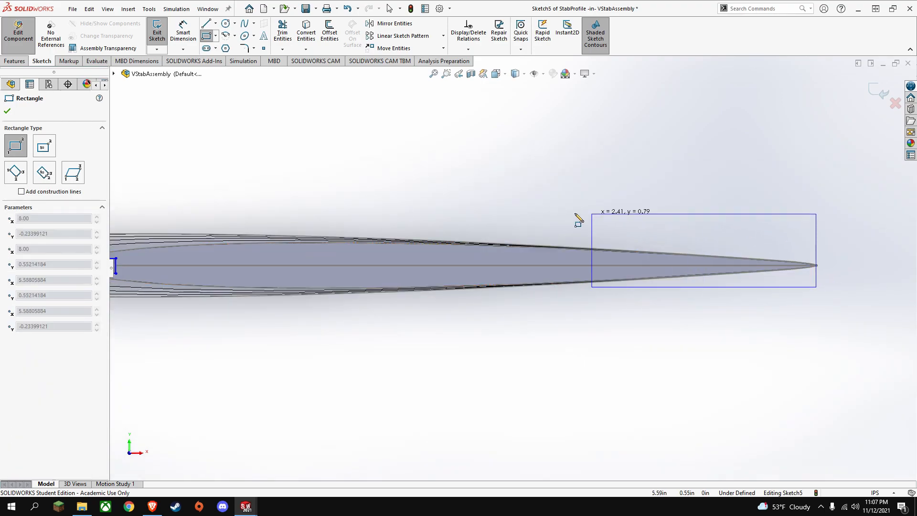
pyautogui.click(506, 206)
# - Sketch a circle centered on the chord line between the two rectangles, about 2.47 in behind the leading edge
pyautogui.click(226, 23)
pyautogui.click(302, 265)
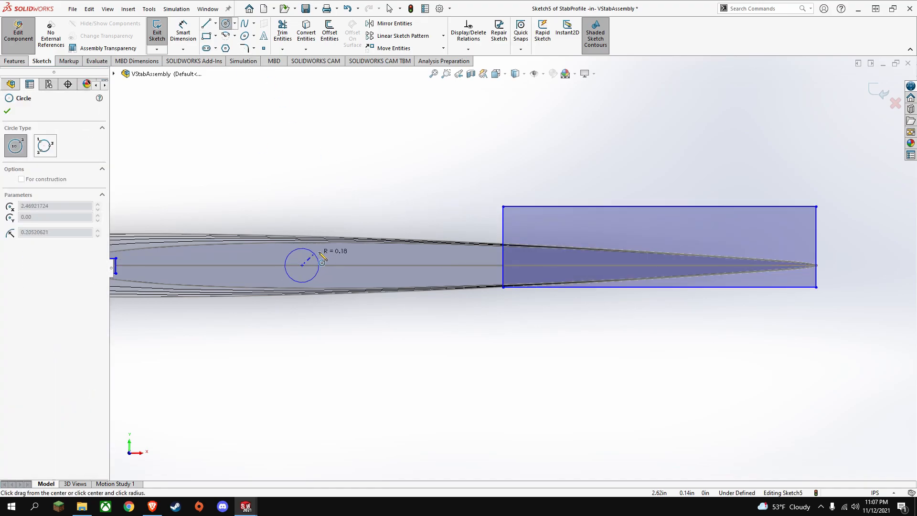
pyautogui.click(317, 262)
pyautogui.press('Escape')
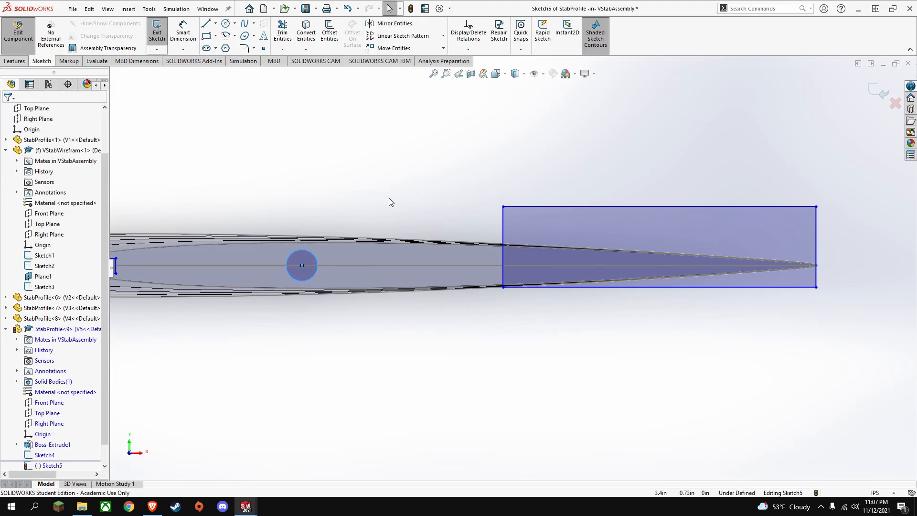
# - Dimension the leading-edge rectangle's length to 0.5 in
pyautogui.press('z')
pyautogui.scroll(-3, 375, 210)
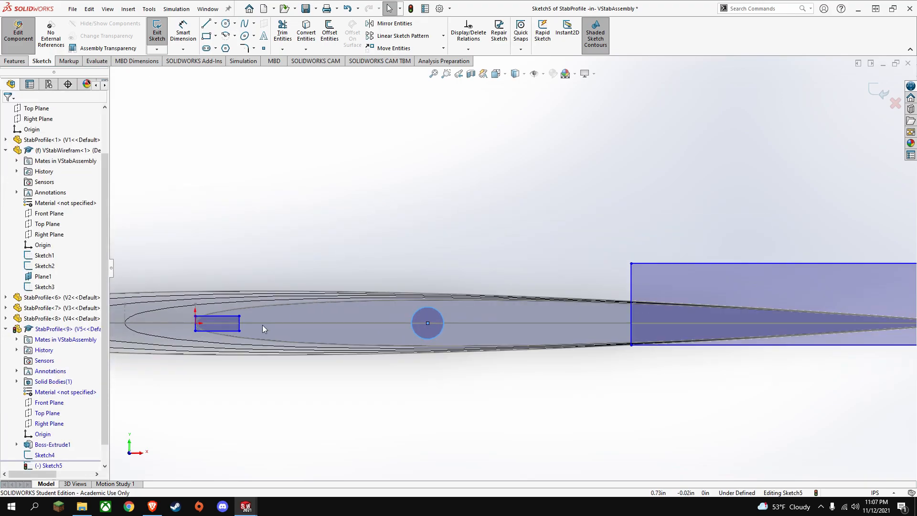
pyautogui.scroll(-2, 262, 325)
pyautogui.press('d')
pyautogui.click(225, 305)
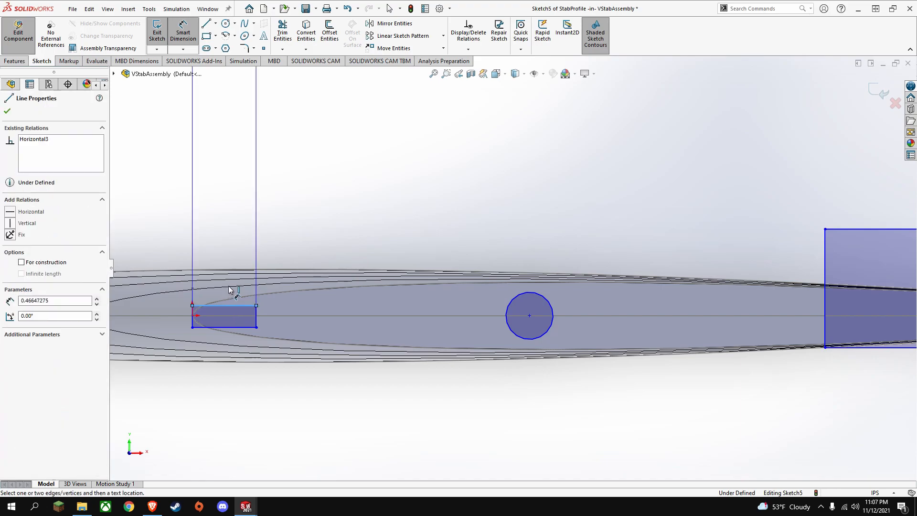
pyautogui.click(225, 296)
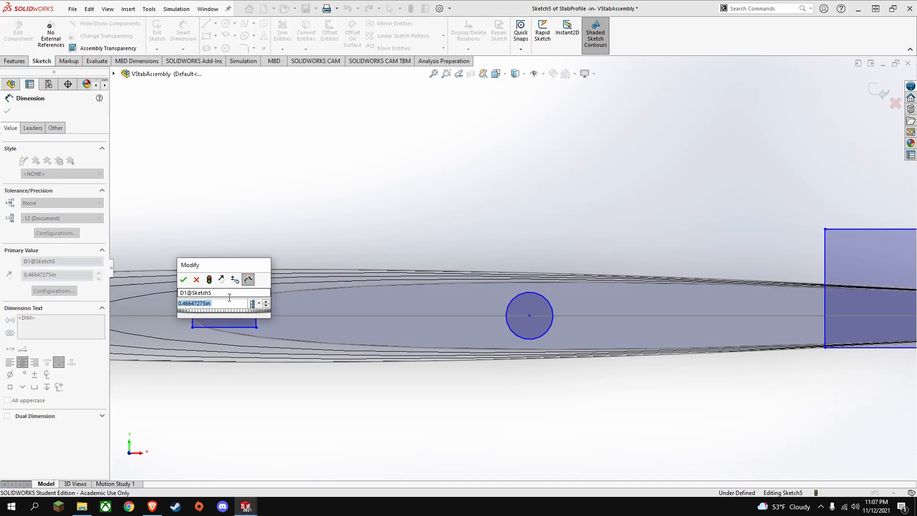
pyautogui.write('.5')
pyautogui.press('Return')
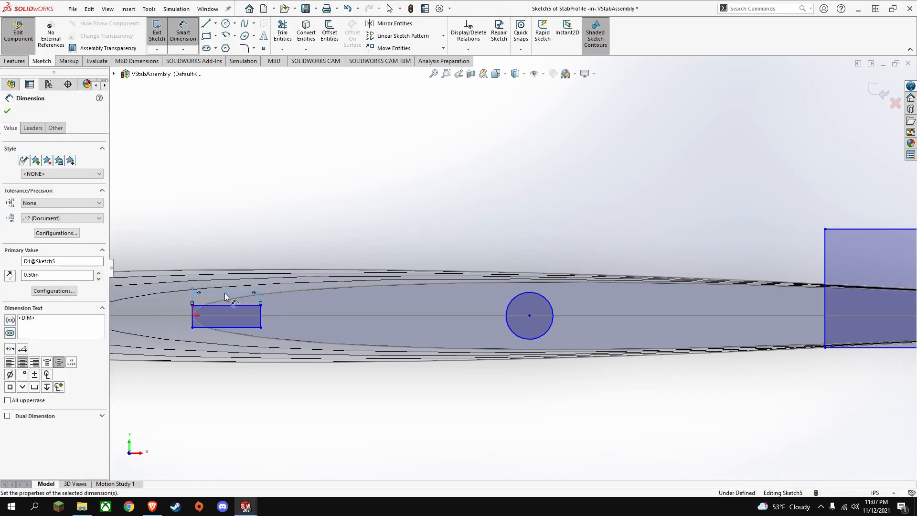
# - Dimension the leading-edge rectangle's height to 1/8 in
pyautogui.click(261, 322)
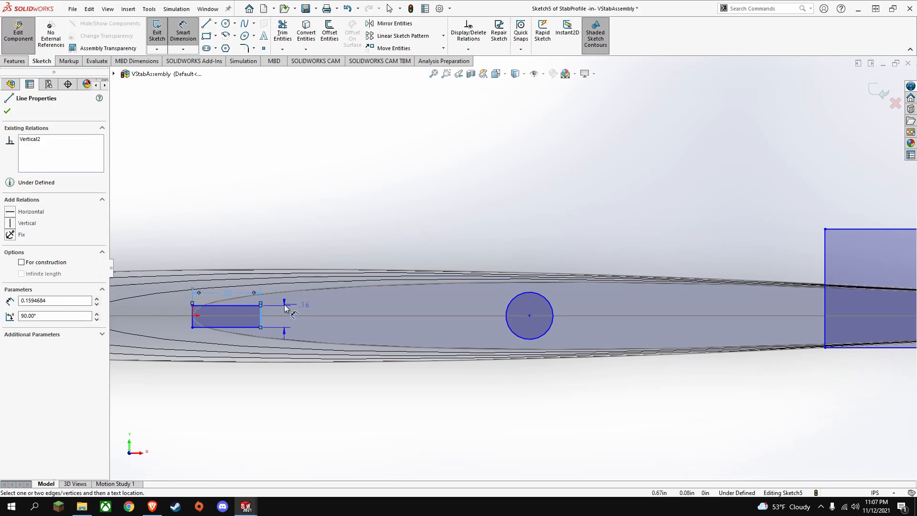
pyautogui.click(285, 302)
pyautogui.write('.125')
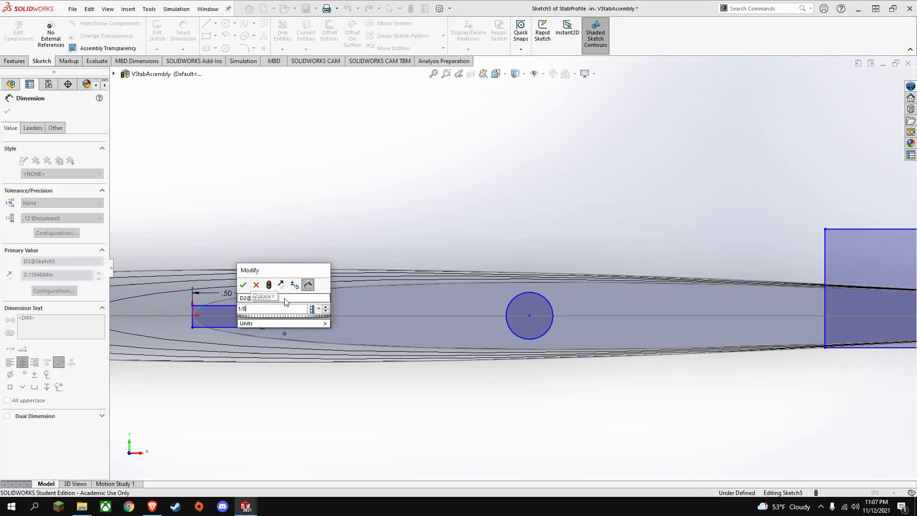
pyautogui.press('Return')
pyautogui.press('Escape')
# - Add a midpoint relation between the leading-edge rectangle's front vertical line and the profile origin
pyautogui.scroll(-5, 204, 307)
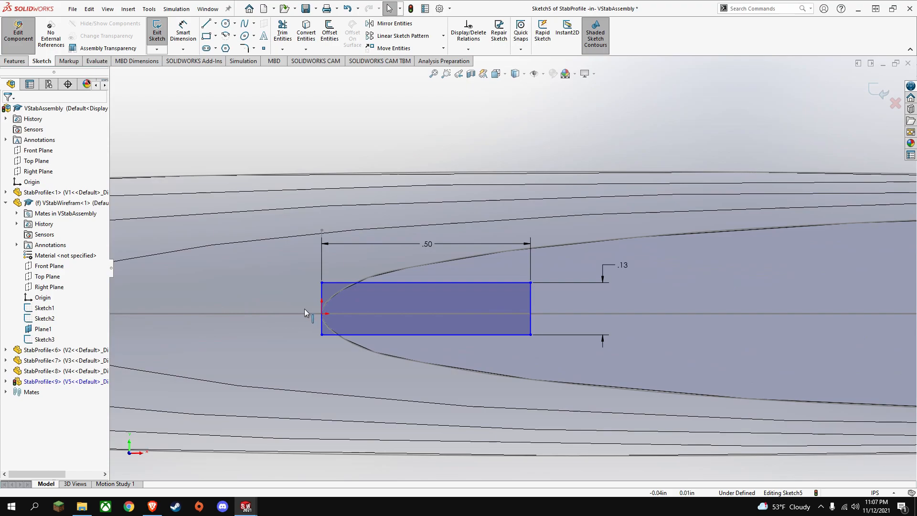
pyautogui.click(323, 309)
pyautogui.keyDown('ctrl'); pyautogui.click(322, 314); pyautogui.keyUp('ctrl')
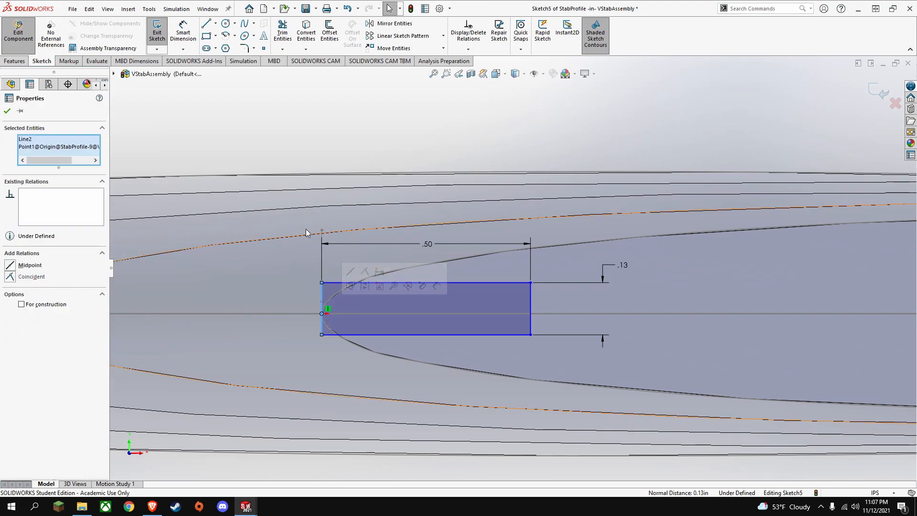
pyautogui.press('Escape')
pyautogui.click(321, 318)
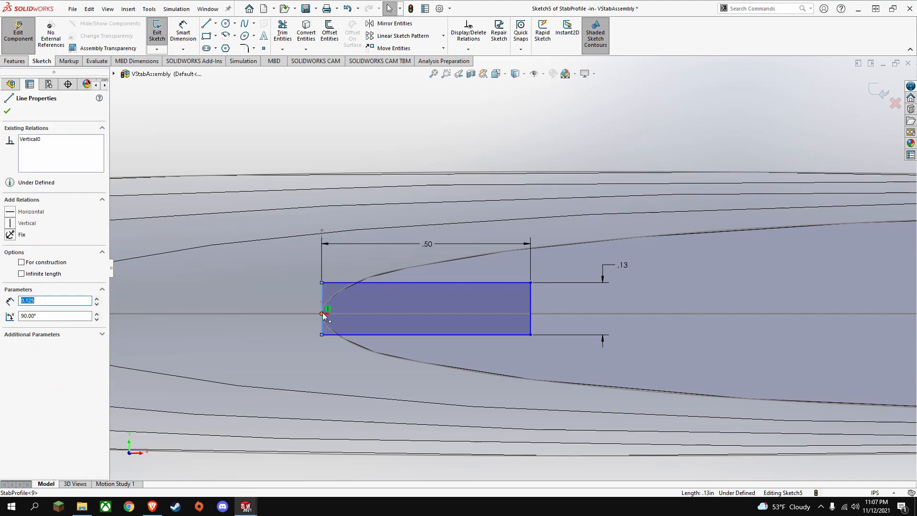
pyautogui.keyDown('ctrl'); pyautogui.click(322, 313); pyautogui.keyUp('ctrl')
pyautogui.click(351, 270)
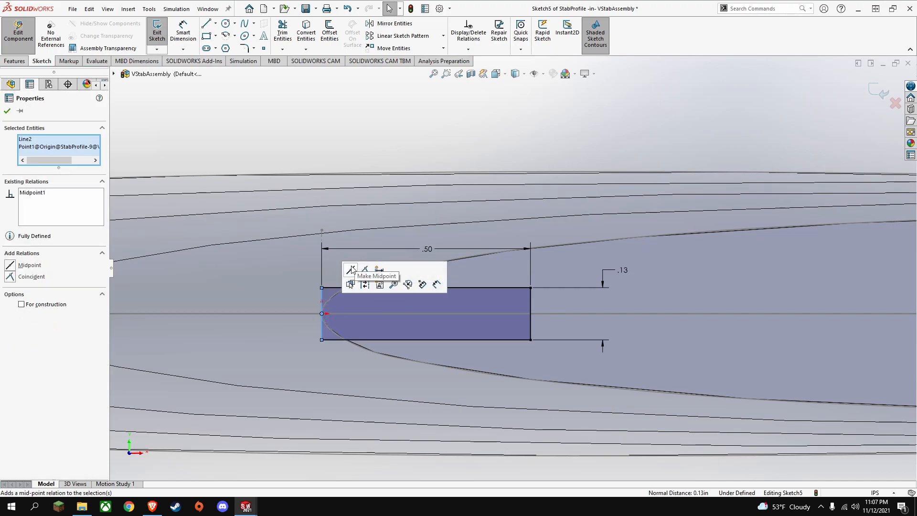
pyautogui.click(401, 142)
# - Center the large rectangle on the chord by making the trailing-edge point the midpoint of its rear vertical line
pyautogui.scroll(10, 760, 315)
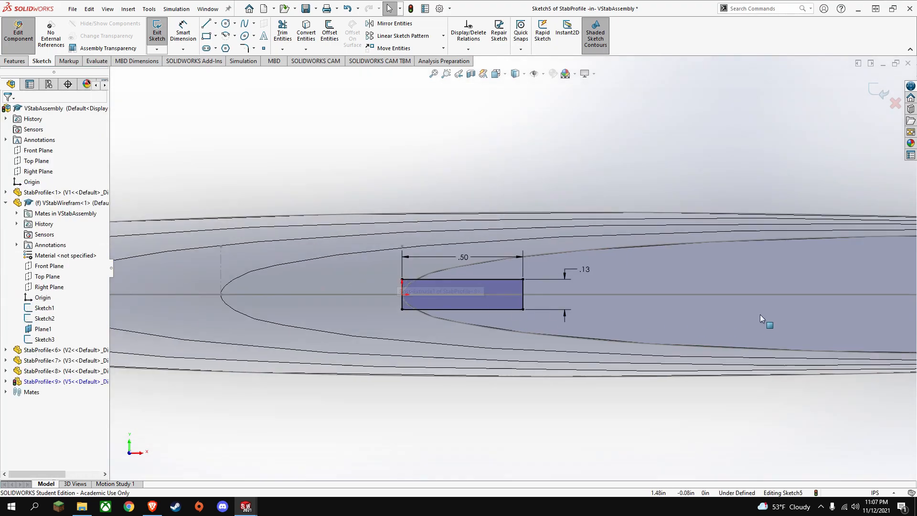
pyautogui.scroll(-5, 749, 270)
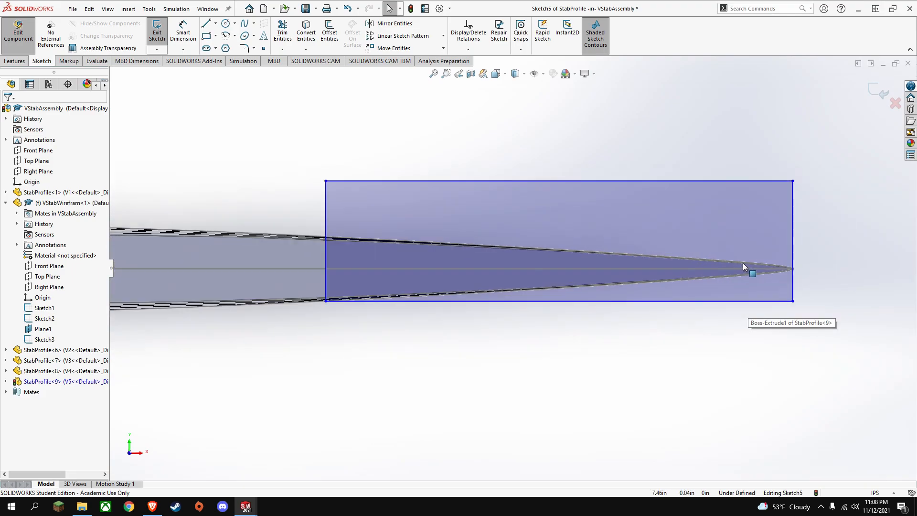
pyautogui.click(790, 278)
pyautogui.keyDown('ctrl'); pyautogui.click(790, 272); pyautogui.keyUp('ctrl')
pyautogui.click(806, 229)
pyautogui.click(811, 191)
# - Dimension the trailing rectangle's length to 3.4 in
pyautogui.click(183, 32)
pyautogui.scroll(2, 513, 268)
pyautogui.click(490, 239)
pyautogui.click(475, 191)
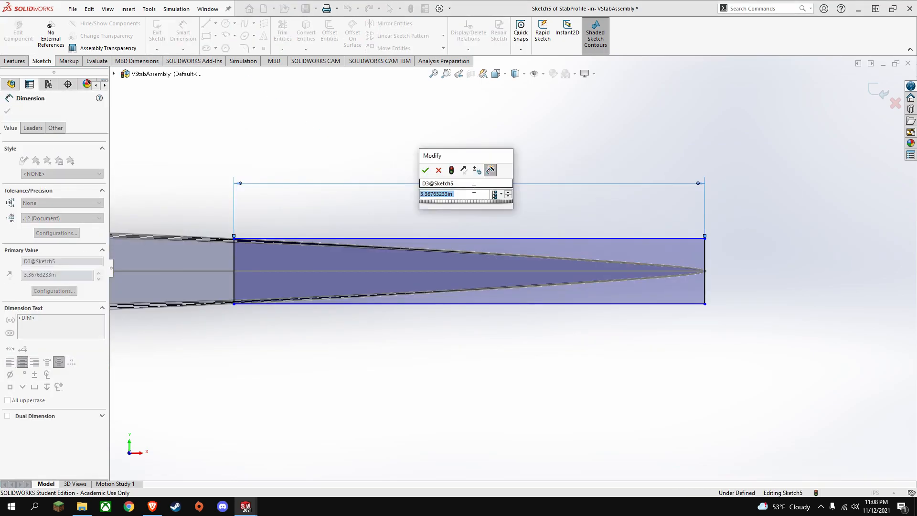
pyautogui.write('3.4')
pyautogui.press('Return')
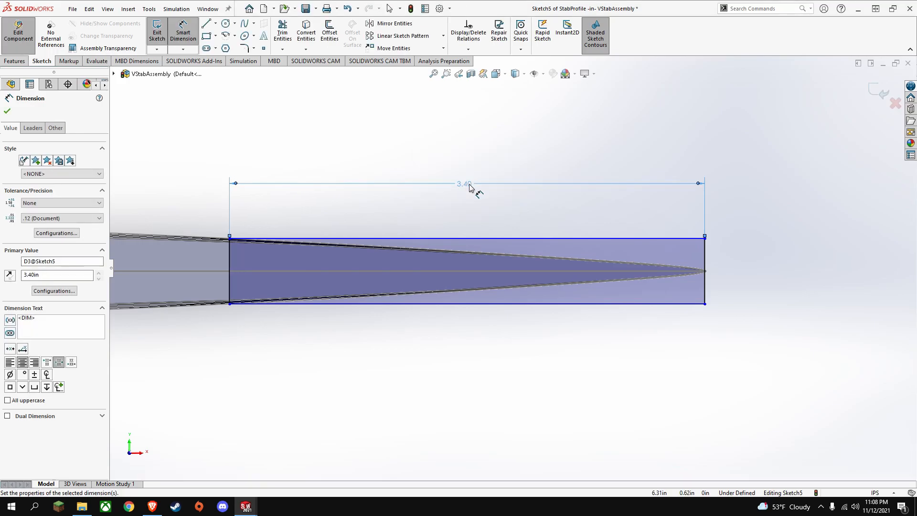
# - Dimension the trailing rectangle's height to 1 in
pyautogui.click(707, 258)
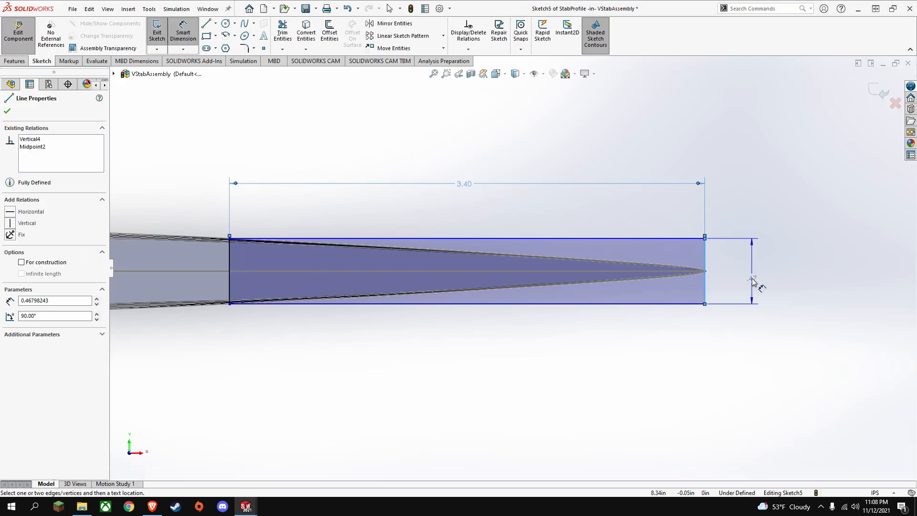
pyautogui.click(763, 282)
pyautogui.write('1')
pyautogui.press('Return')
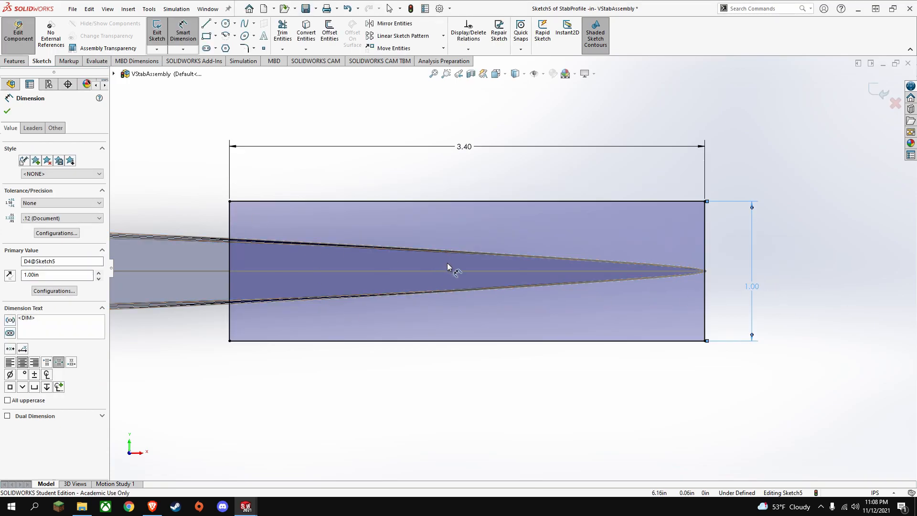
pyautogui.press('Escape')
# - Dimension the diameter of the circle on the chord line to 0.25 in
pyautogui.press('z')
pyautogui.scroll(2, 344, 296)
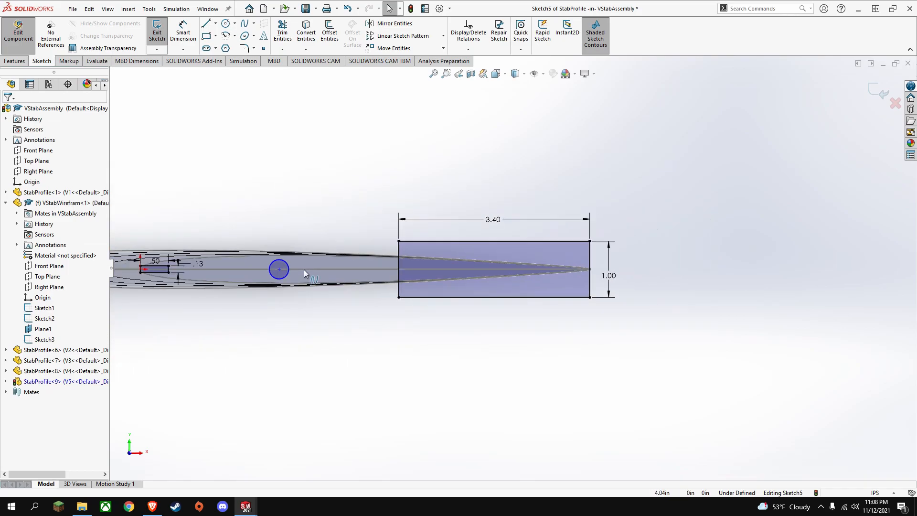
pyautogui.scroll(-4, 304, 269)
pyautogui.click(183, 35)
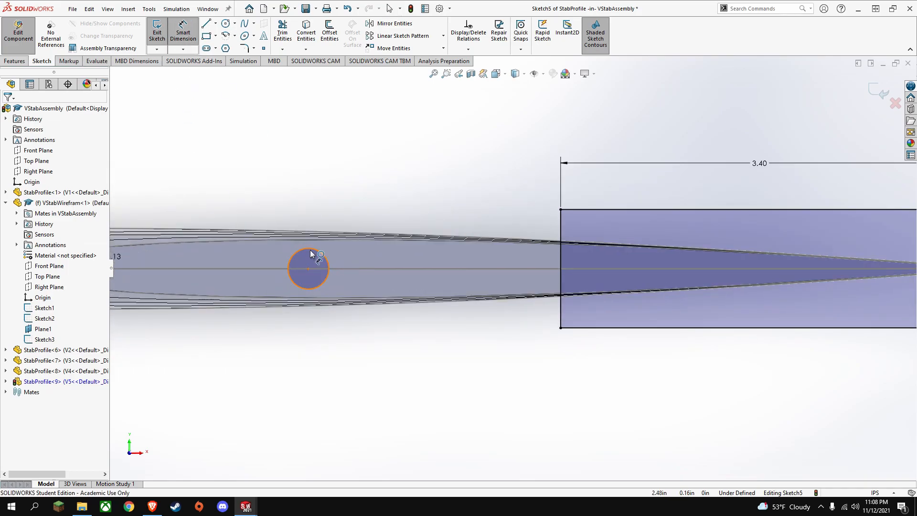
pyautogui.click(323, 254)
pyautogui.click(304, 202)
pyautogui.write('.25in')
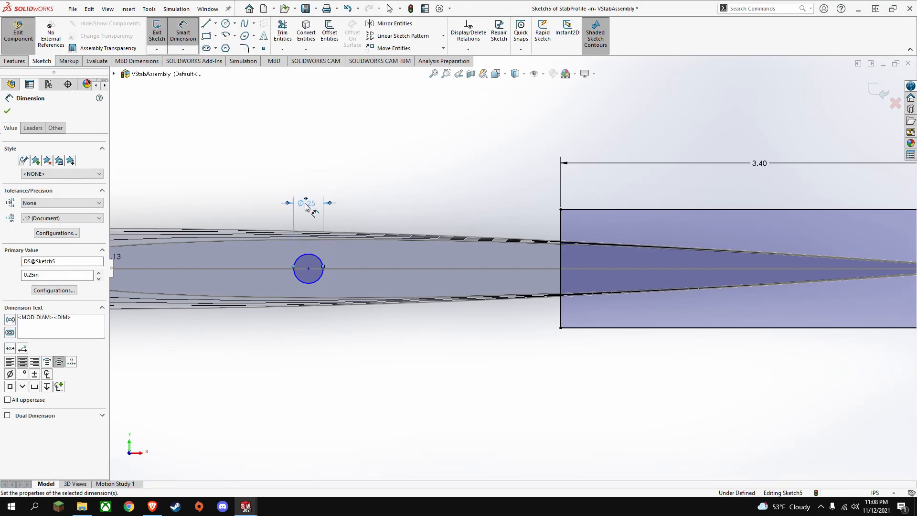
pyautogui.scroll(5, 352, 253)
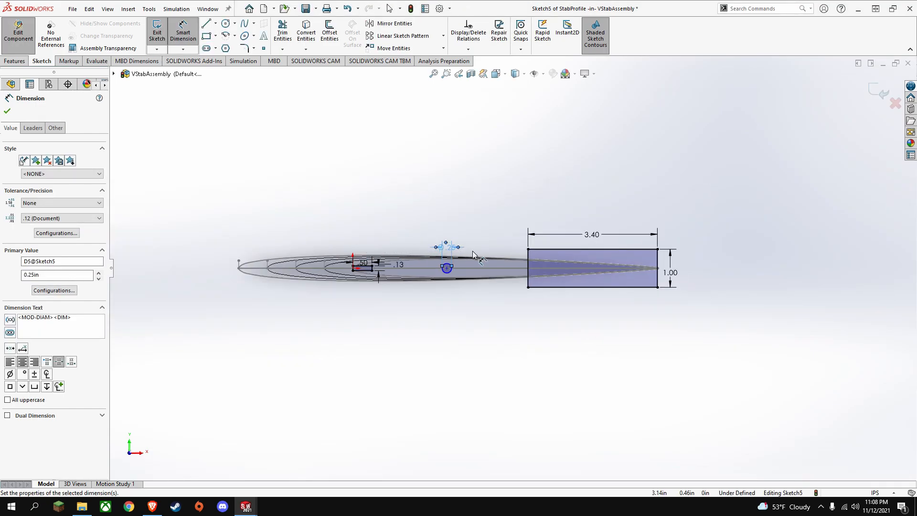
pyautogui.scroll(-2, 480, 245)
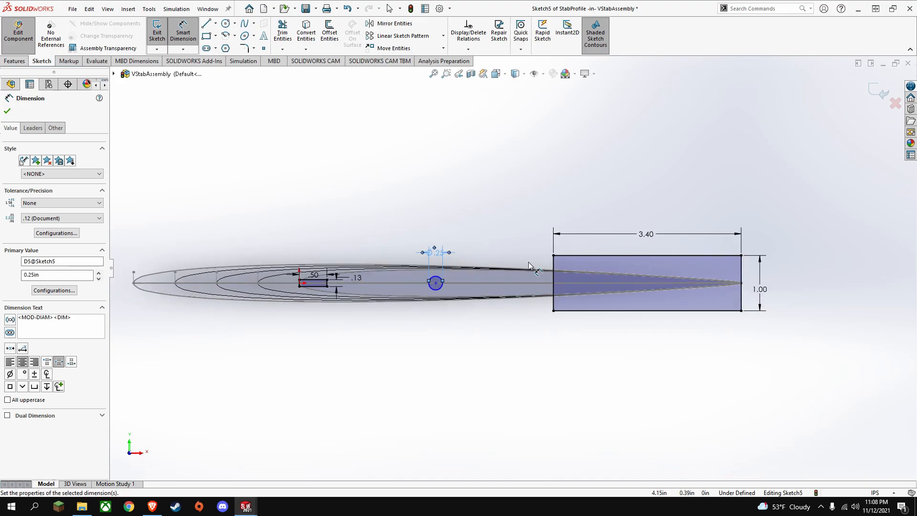
pyautogui.press('Escape')
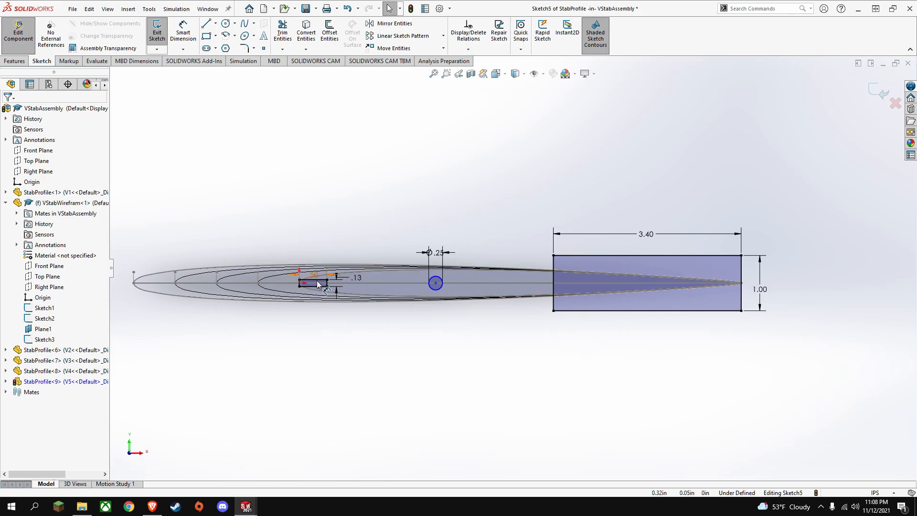
# - Examine how the small rectangle sits at the V5 leading edge relative to the origin and the larger profiles' leading edges
pyautogui.scroll(-5, 318, 283)
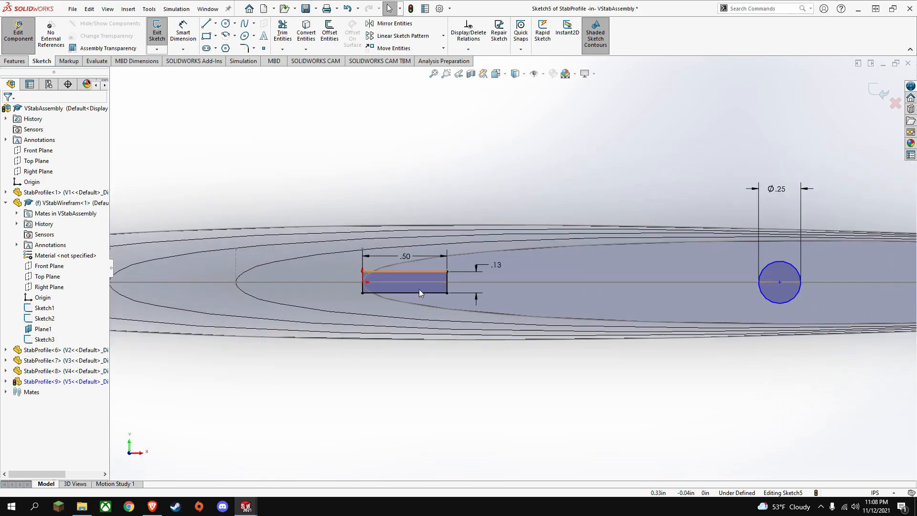
pyautogui.scroll(2, 408, 277)
pyautogui.scroll(-4, 444, 275)
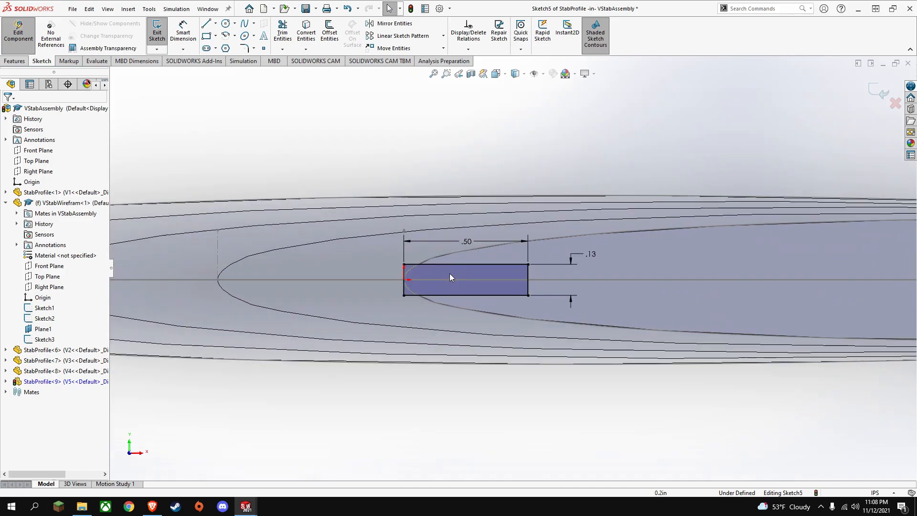
pyautogui.scroll(3, 241, 288)
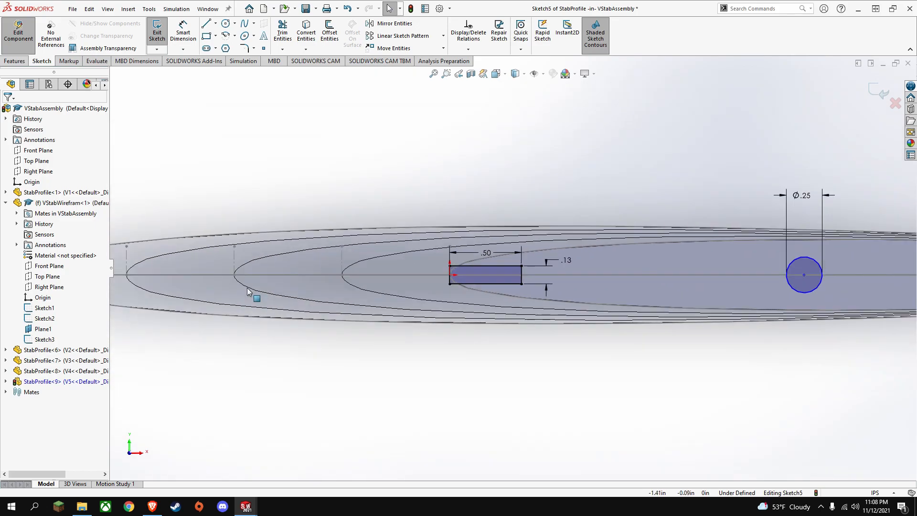
pyautogui.scroll(2, 167, 286)
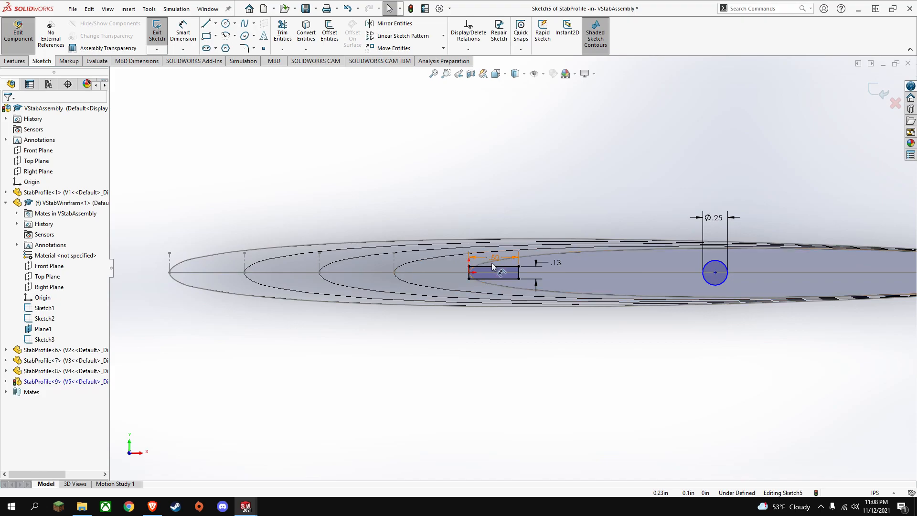
pyautogui.scroll(-3, 491, 263)
pyautogui.scroll(1, 469, 274)
pyautogui.scroll(-2, 458, 276)
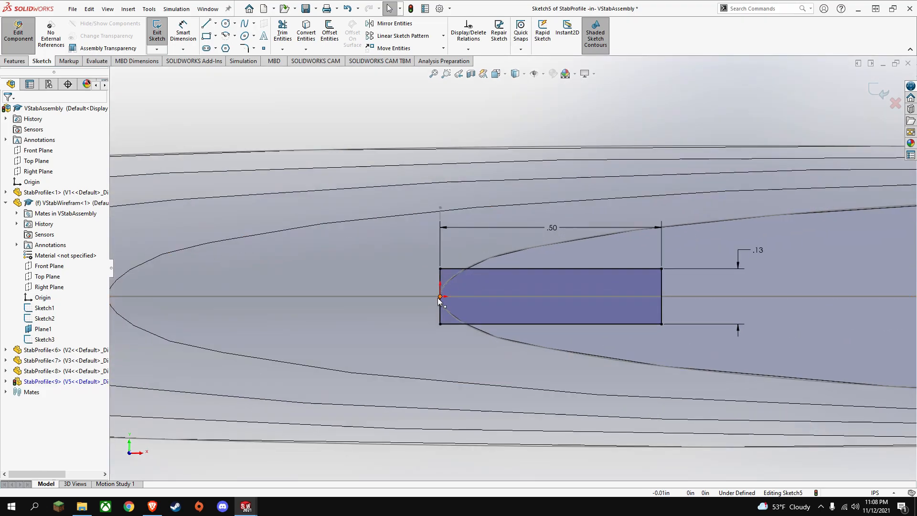
pyautogui.scroll(4, 606, 282)
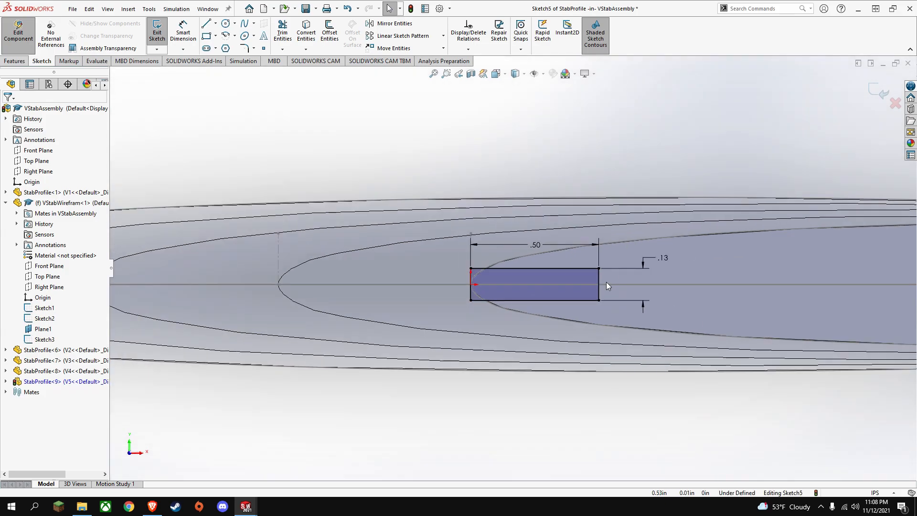
# - Examine how the trailing rectangle lines up with the trailing edges of the V5 profile and the profiles stacked with it
pyautogui.scroll(-5, 722, 270)
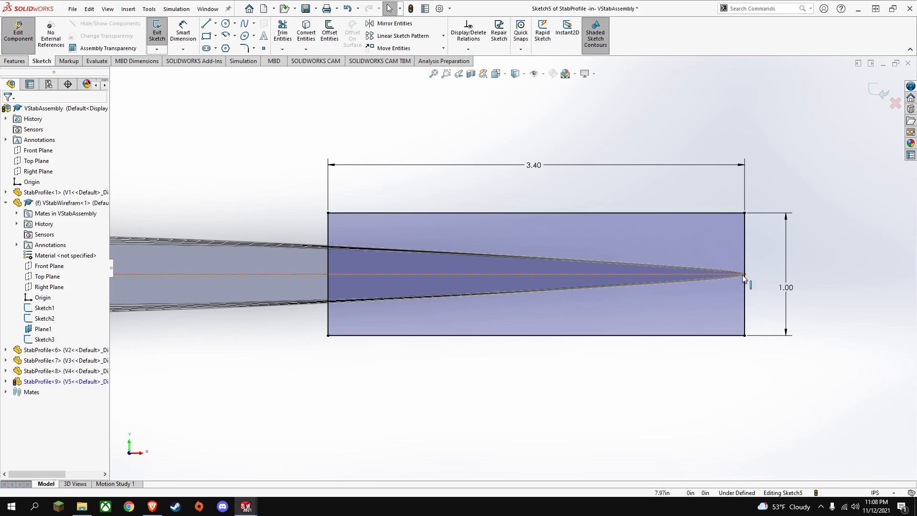
pyautogui.scroll(3, 654, 303)
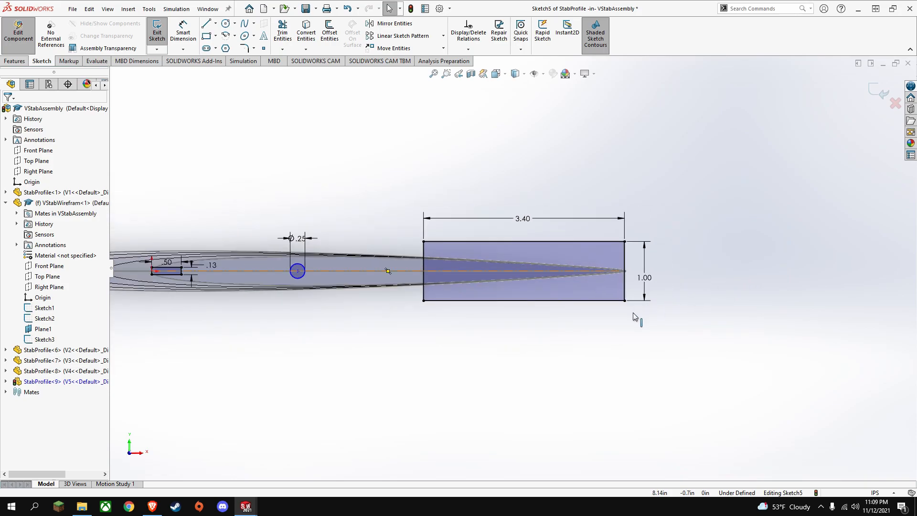
pyautogui.moveTo(634, 311)
pyautogui.mouseDown(button='middle')
pyautogui.moveTo(644, 305)
pyautogui.moveTo(641, 272)
pyautogui.mouseUp(button='middle')
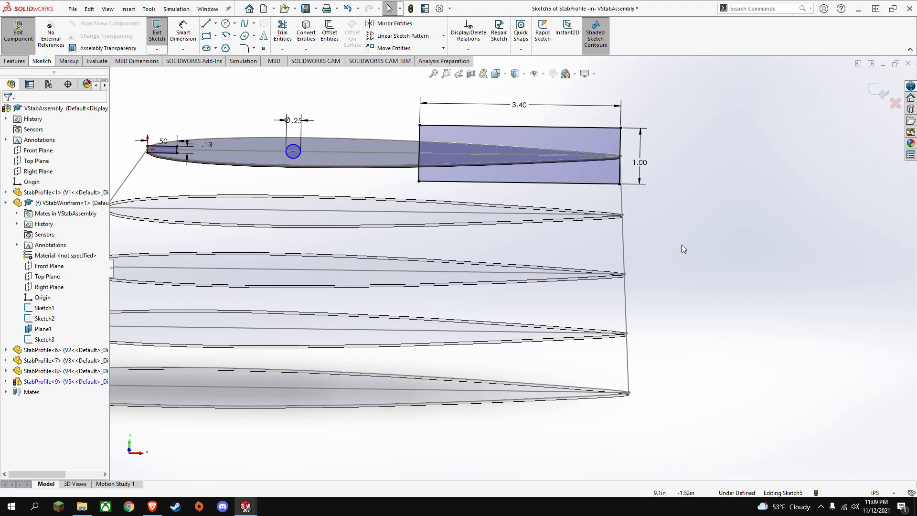
pyautogui.moveTo(682, 208); pyautogui.dragTo(630, 277, button='middle')
pyautogui.scroll(-6, 588, 265)
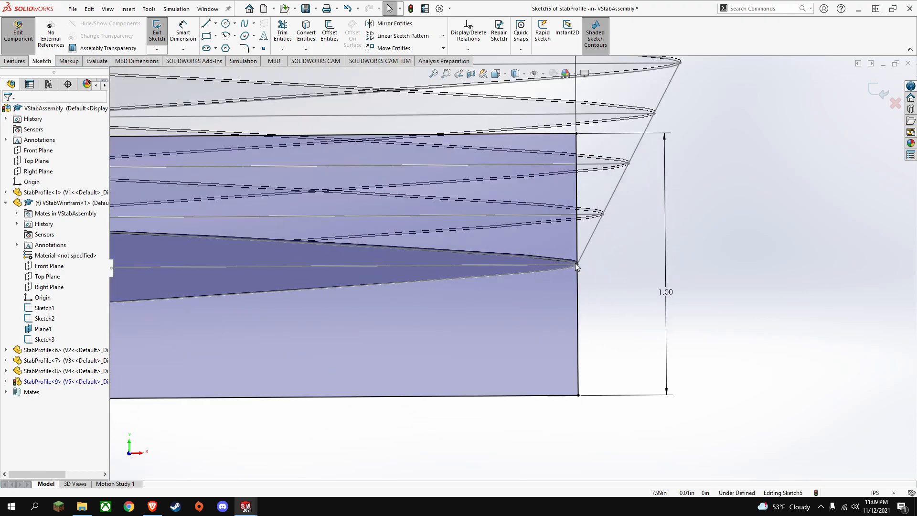
pyautogui.scroll(8, 549, 268)
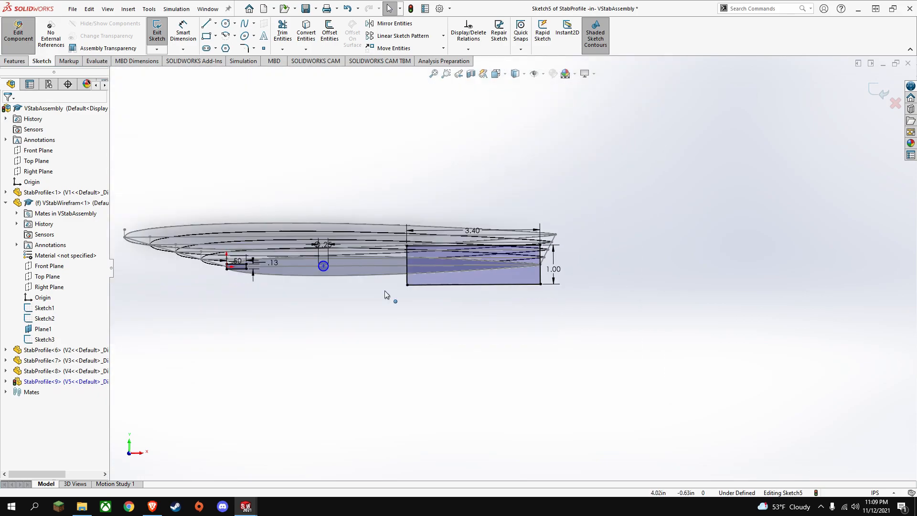
pyautogui.press('space')
pyautogui.click(420, 275)
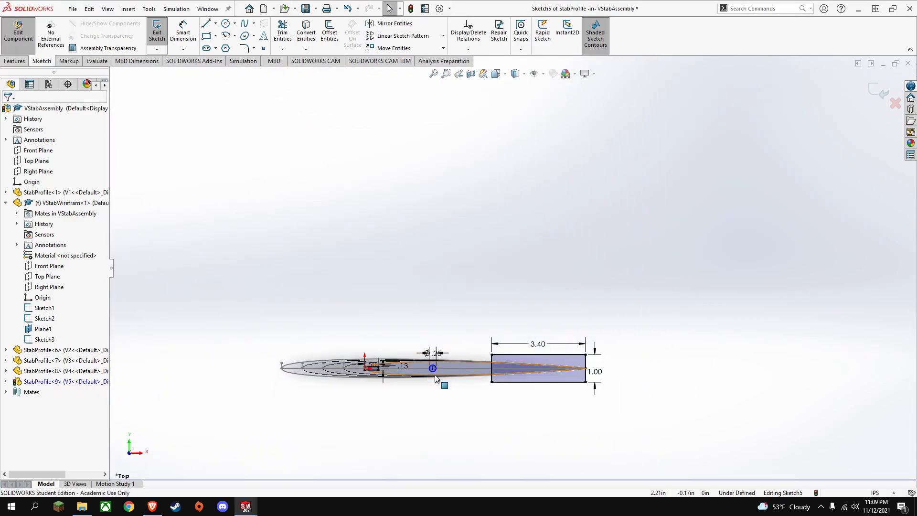
# - Examine where the circle on the V5 chord line lies relative to the other profiles
pyautogui.scroll(-5, 434, 378)
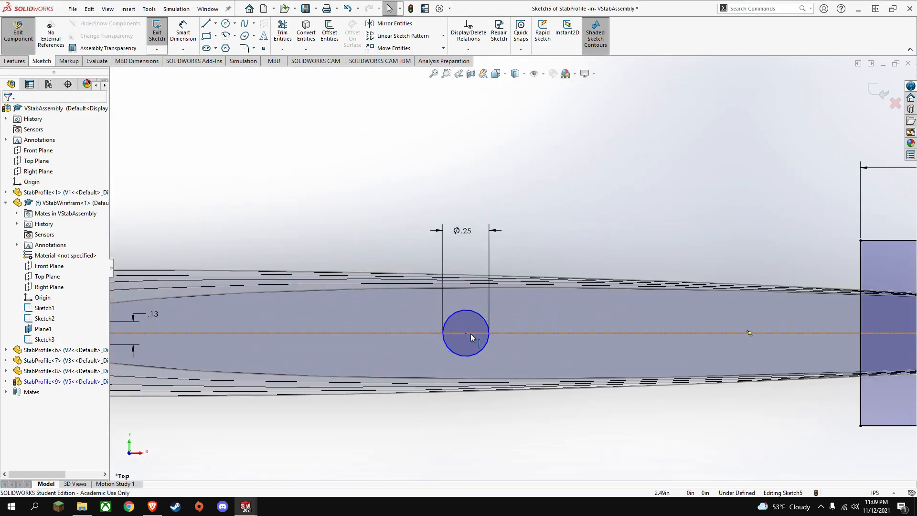
pyautogui.press('f')
pyautogui.moveTo(512, 335); pyautogui.dragTo(493, 368, button='middle')
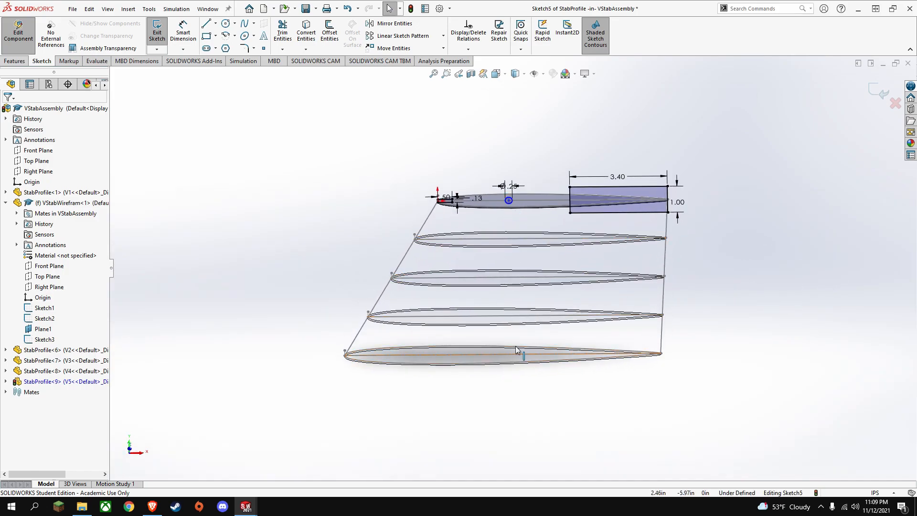
pyautogui.moveTo(543, 197); pyautogui.dragTo(546, 266, button='middle')
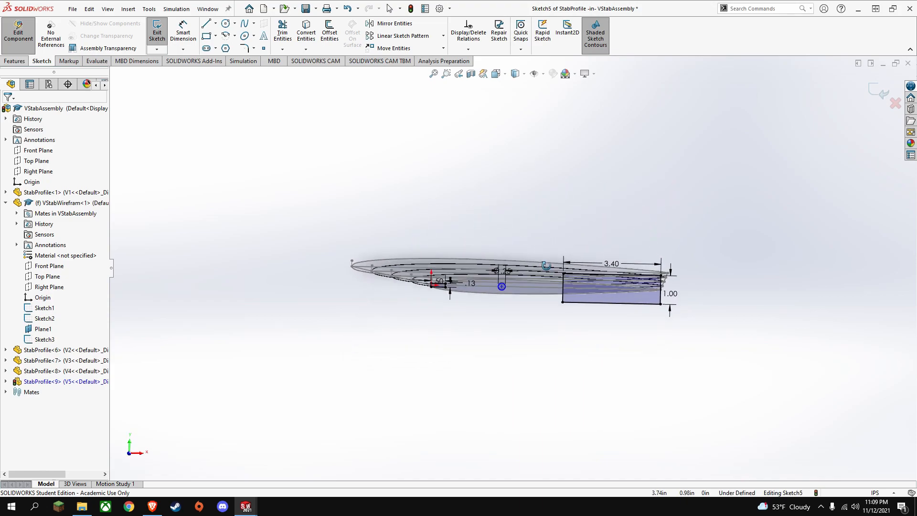
pyautogui.press('space')
pyautogui.click(454, 263)
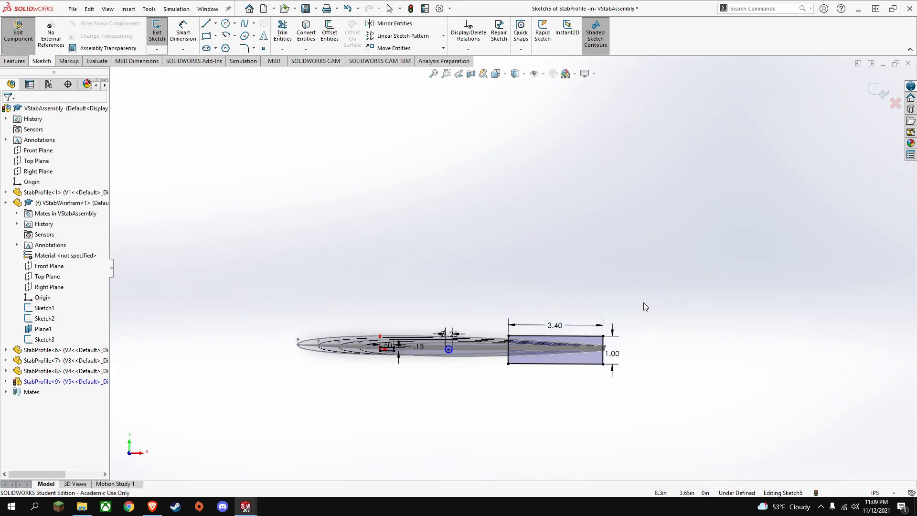
# - Dimension the horizontal distance from the circle's center to the trailing-edge point to 6 in
pyautogui.scroll(-5, 621, 301)
pyautogui.scroll(3, 553, 328)
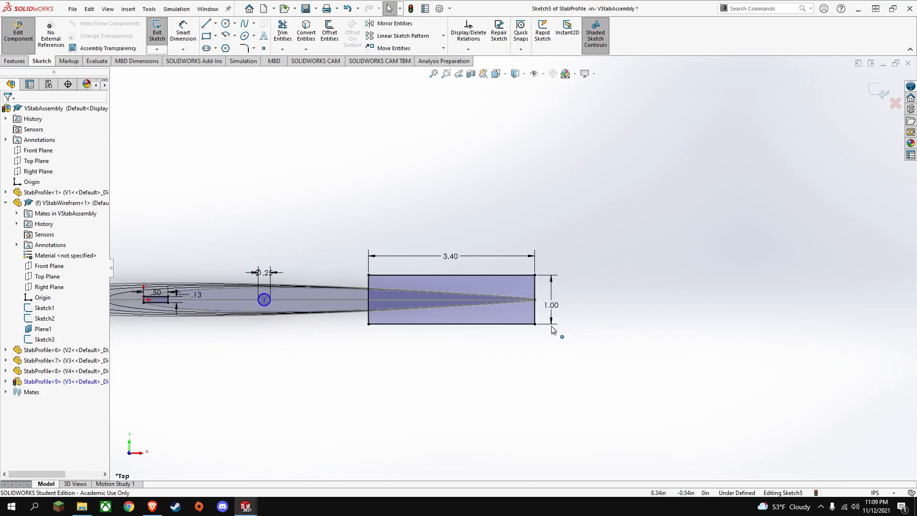
pyautogui.click(183, 32)
pyautogui.scroll(-3, 207, 307)
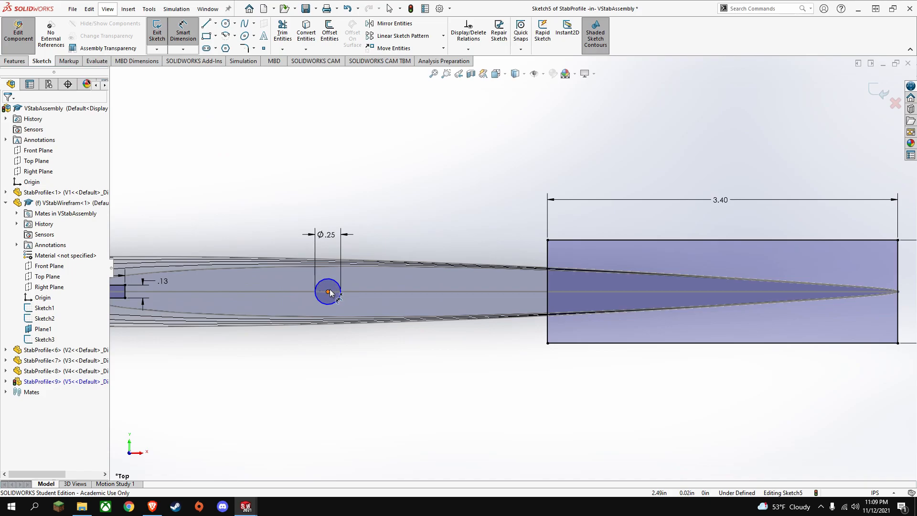
pyautogui.click(898, 291)
pyautogui.click(327, 291)
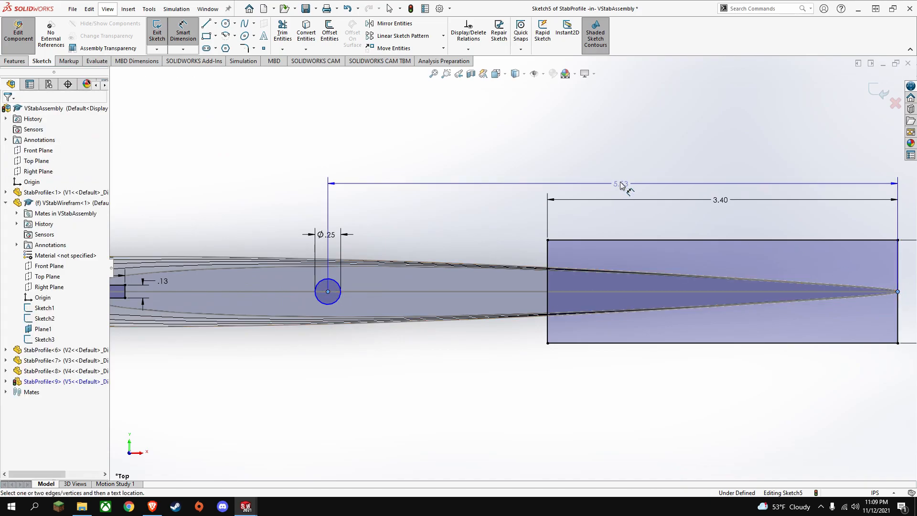
pyautogui.click(588, 162)
pyautogui.write('6in')
pyautogui.press('Return')
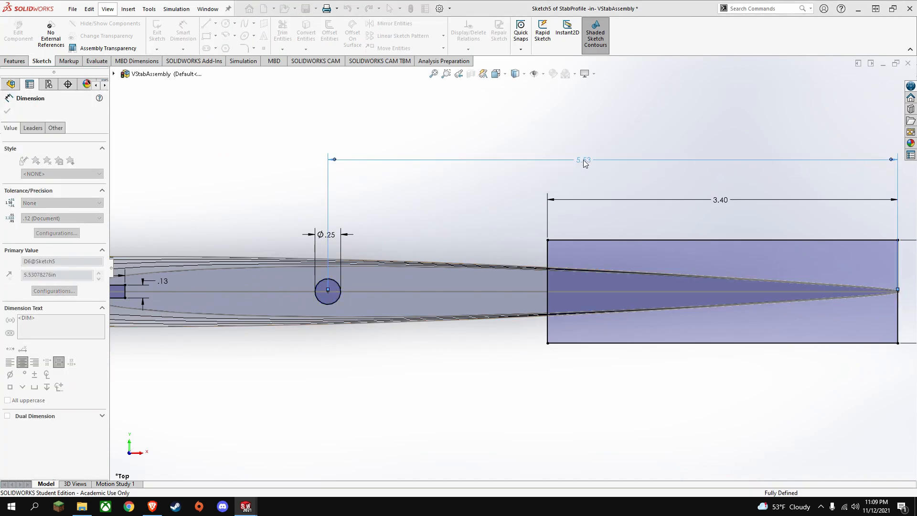
pyautogui.scroll(3, 507, 268)
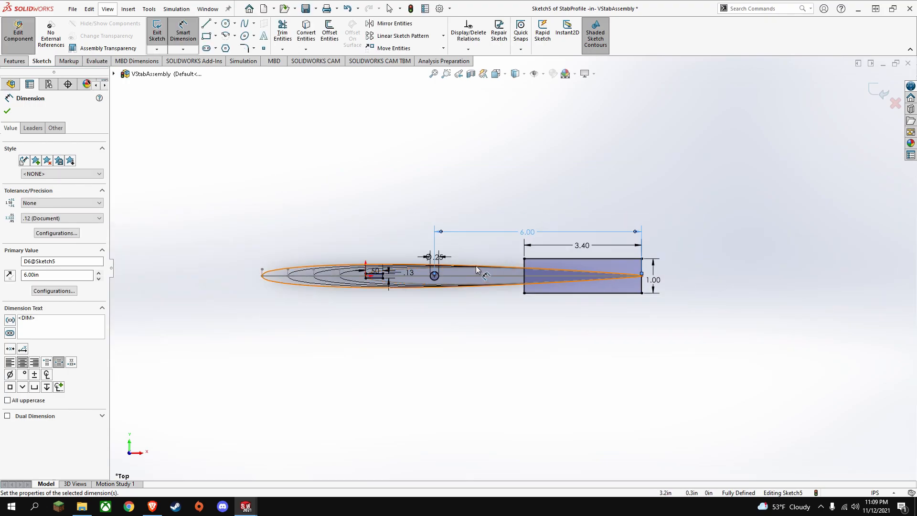
pyautogui.press('Escape')
pyautogui.press('Escape')
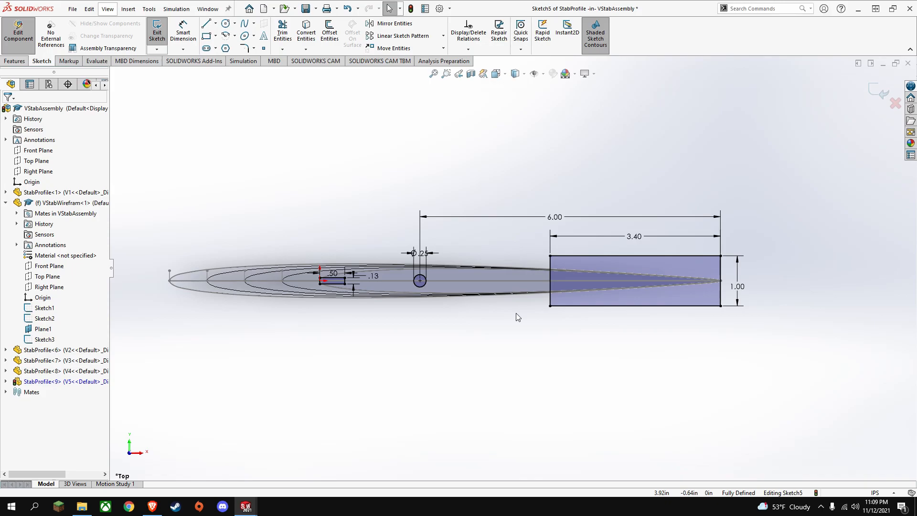
# - Cut the sketched rectangles and circle through the V5 profile with a blind 0.125 in Extruded Cut and finish editing the component
pyautogui.click(15, 61)
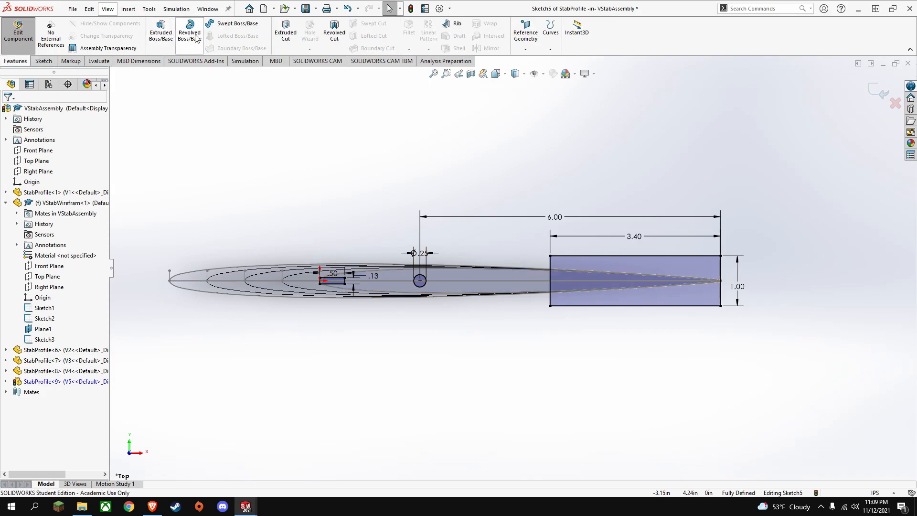
pyautogui.click(286, 36)
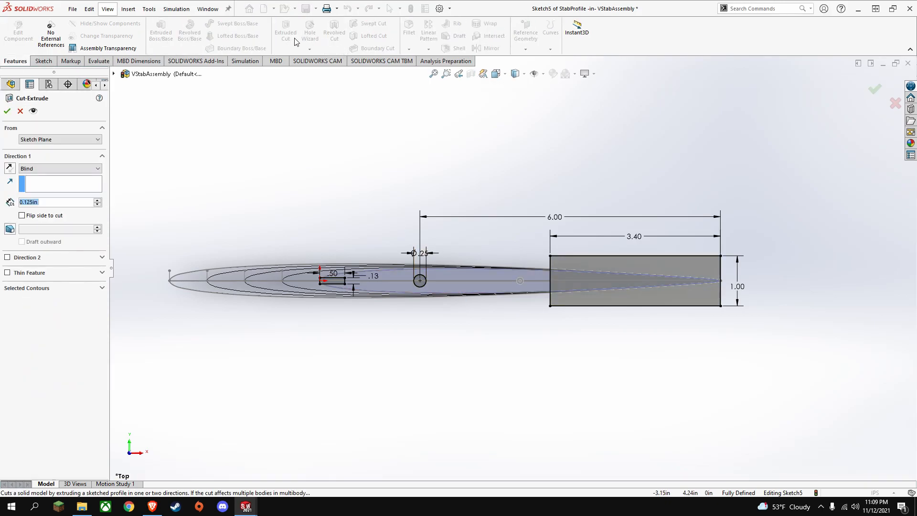
pyautogui.click(7, 111)
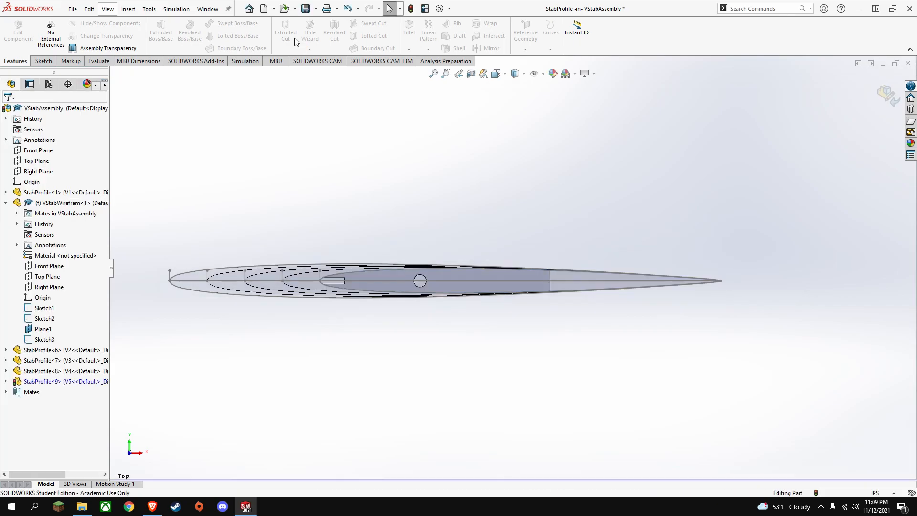
pyautogui.click(28, 38)
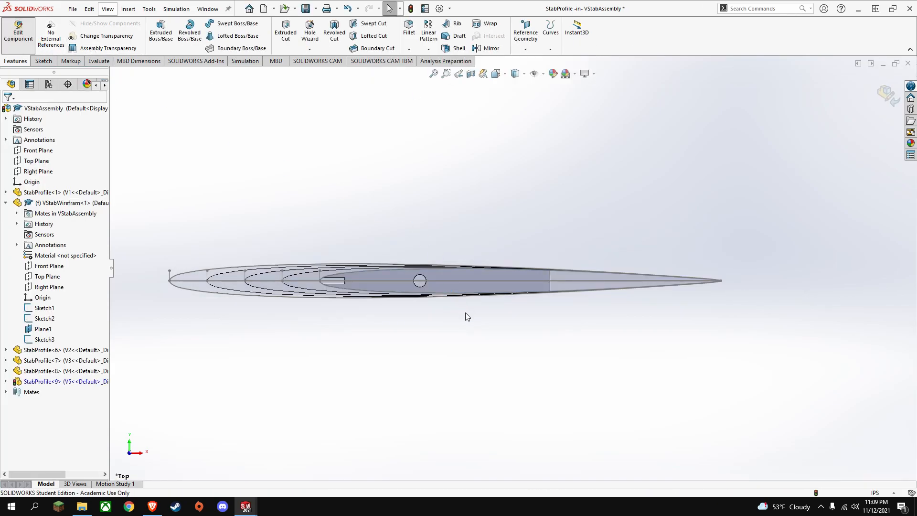
# - Examine the leading-edge slot, spar hole and trailing-edge cutout on the V5 profile in the assembly
pyautogui.moveTo(514, 340); pyautogui.dragTo(515, 275, button='middle')
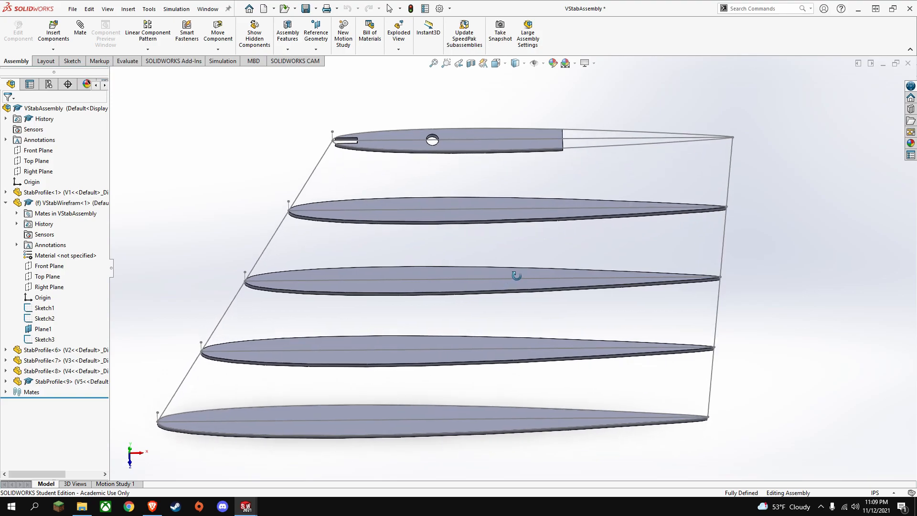
pyautogui.scroll(-5, 316, 165)
pyautogui.scroll(8, 546, 242)
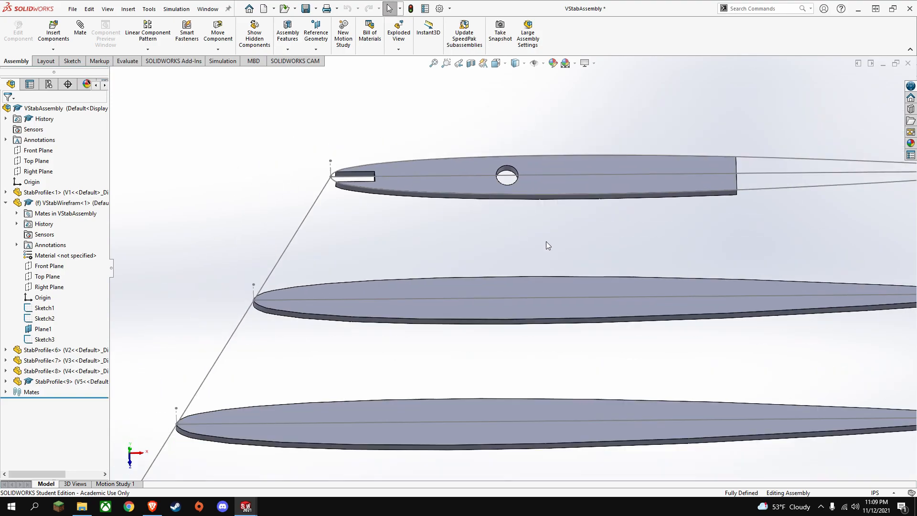
pyautogui.scroll(-8, 430, 230)
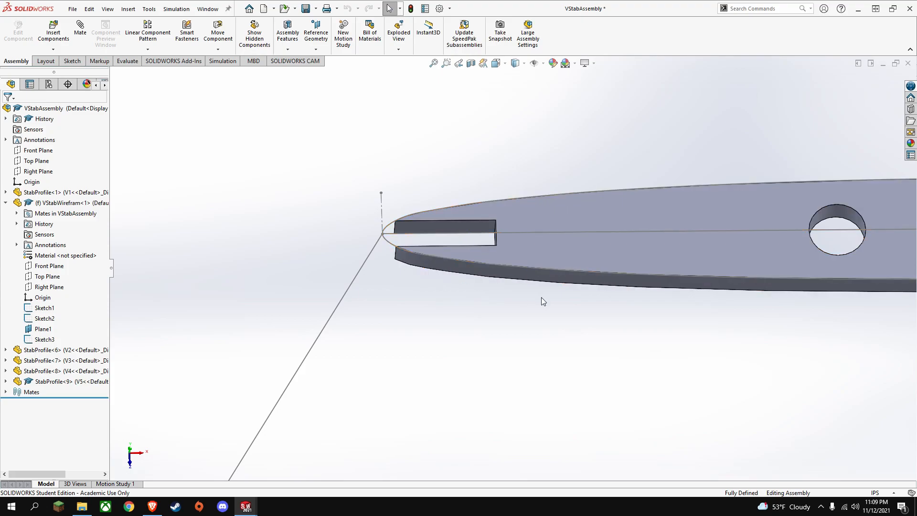
pyautogui.scroll(3, 541, 297)
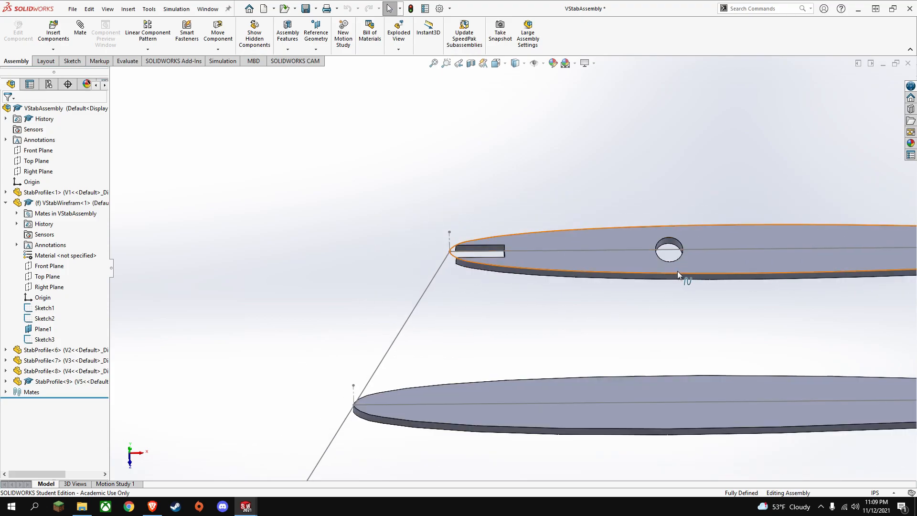
pyautogui.scroll(4, 678, 271)
pyautogui.scroll(-3, 678, 268)
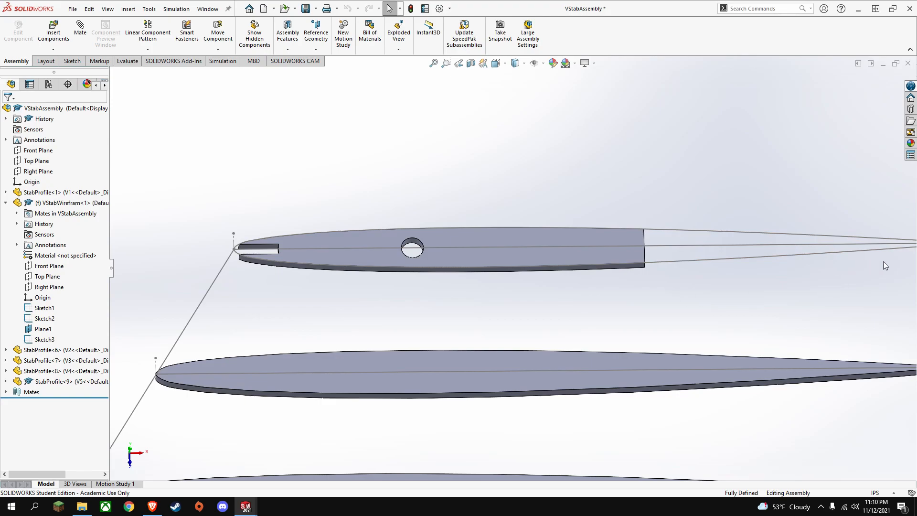
pyautogui.scroll(2, 781, 270)
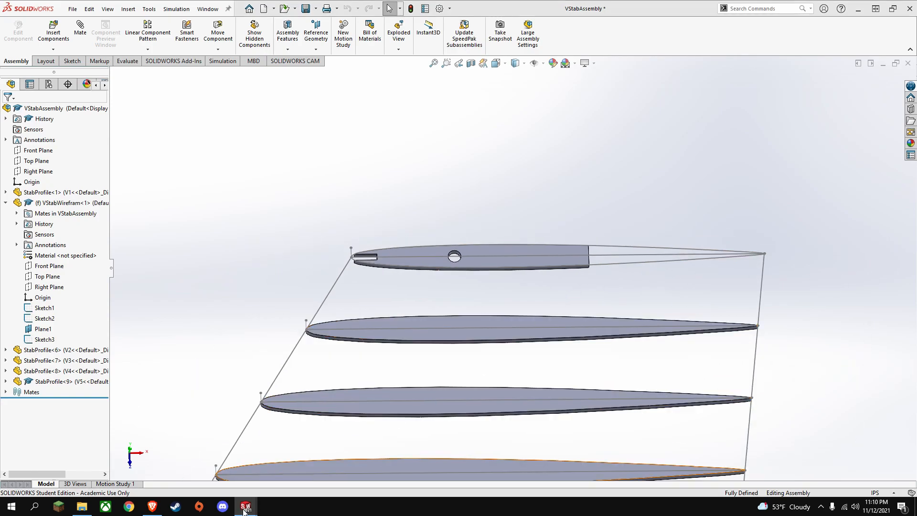
# - Switch to the StabProfile part and activate its V4 configuration
pyautogui.moveTo(245, 509)
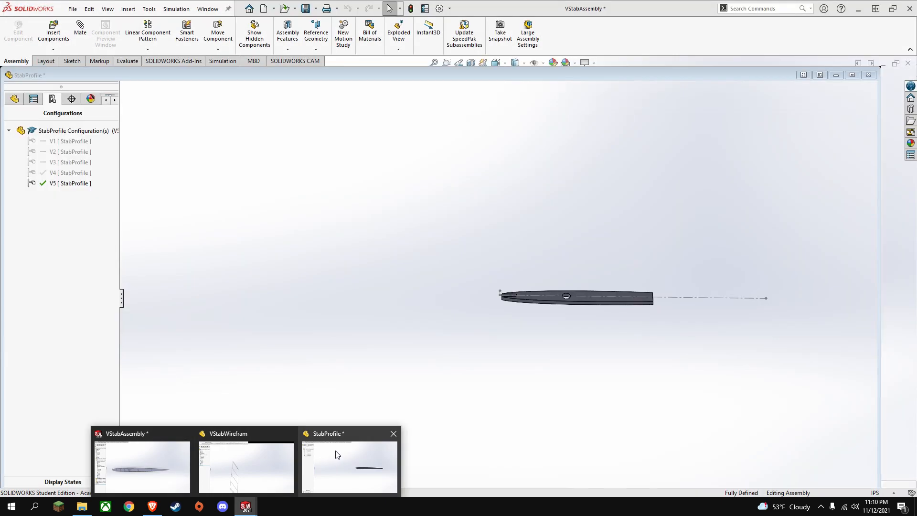
pyautogui.click(337, 455)
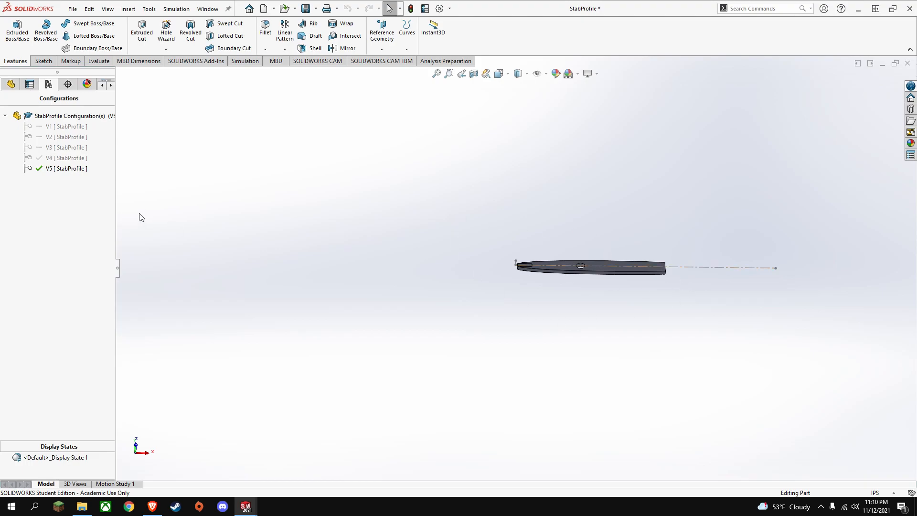
pyautogui.doubleClick(67, 157)
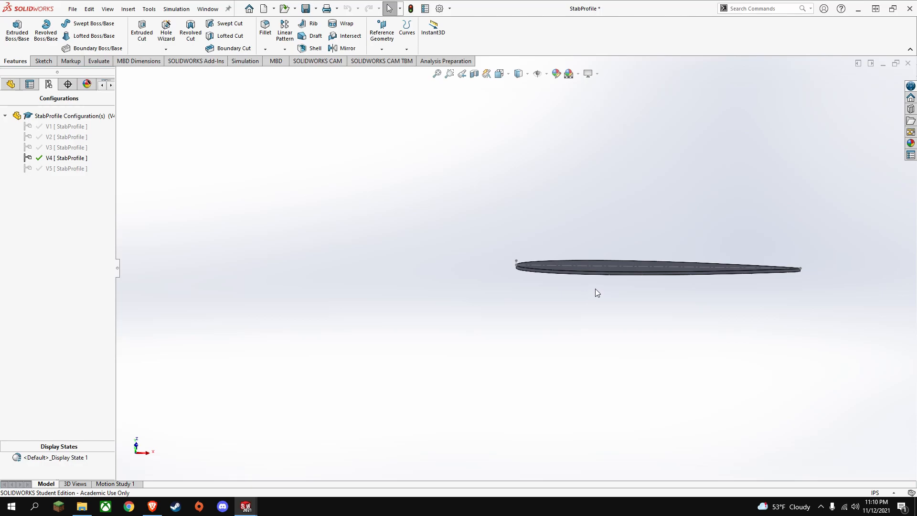
# - Unsuppress Cut-Extrude1 in the V4 configuration and return to the VStabAssembly window
pyautogui.click(16, 85)
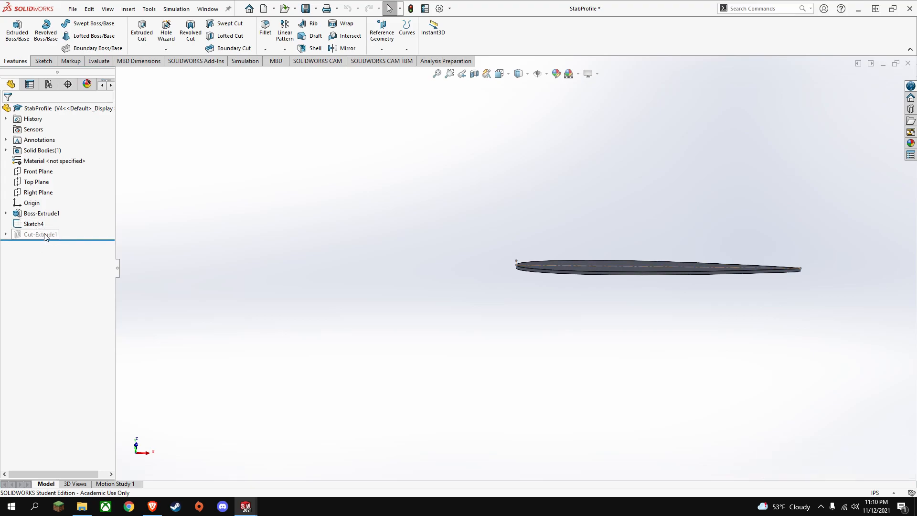
pyautogui.rightClick(45, 237)
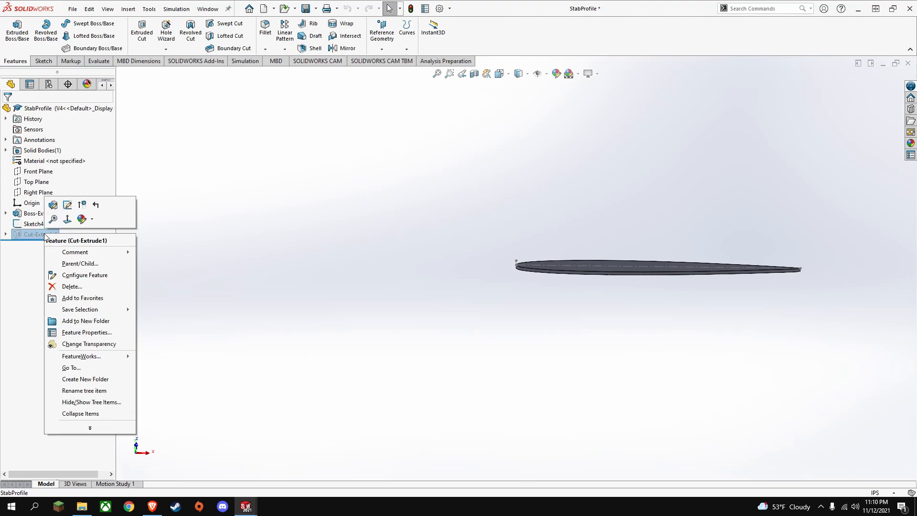
pyautogui.click(81, 208)
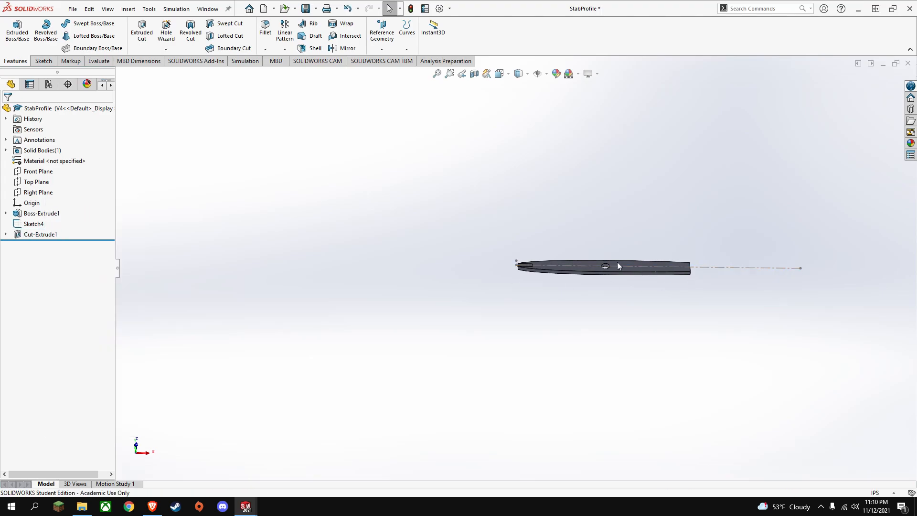
pyautogui.scroll(-4, 638, 267)
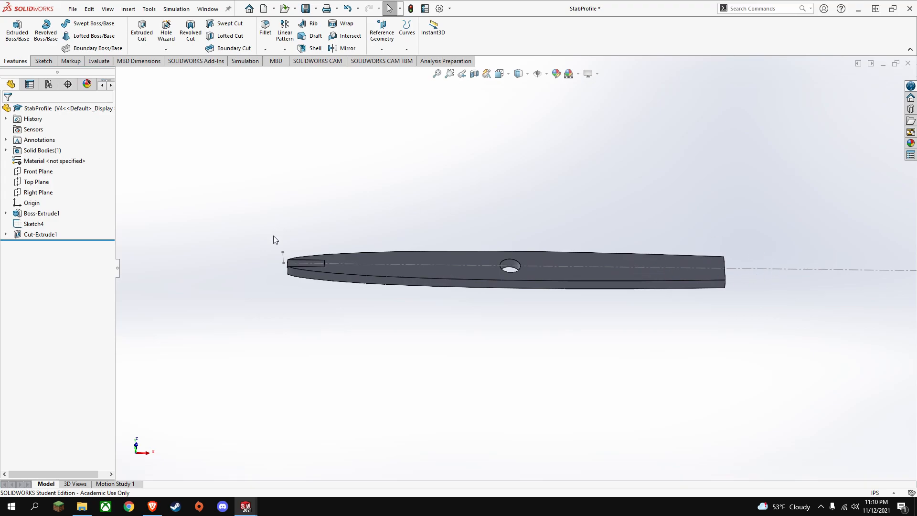
pyautogui.moveTo(246, 508)
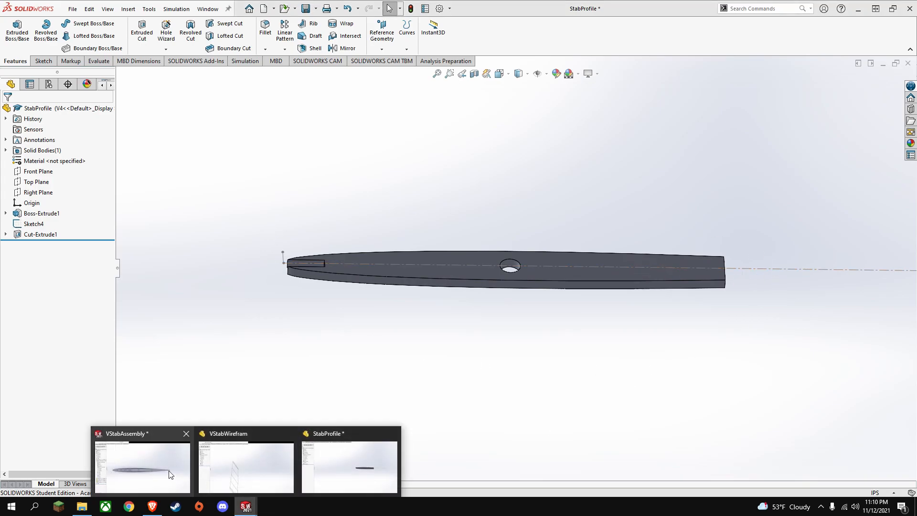
pyautogui.click(185, 477)
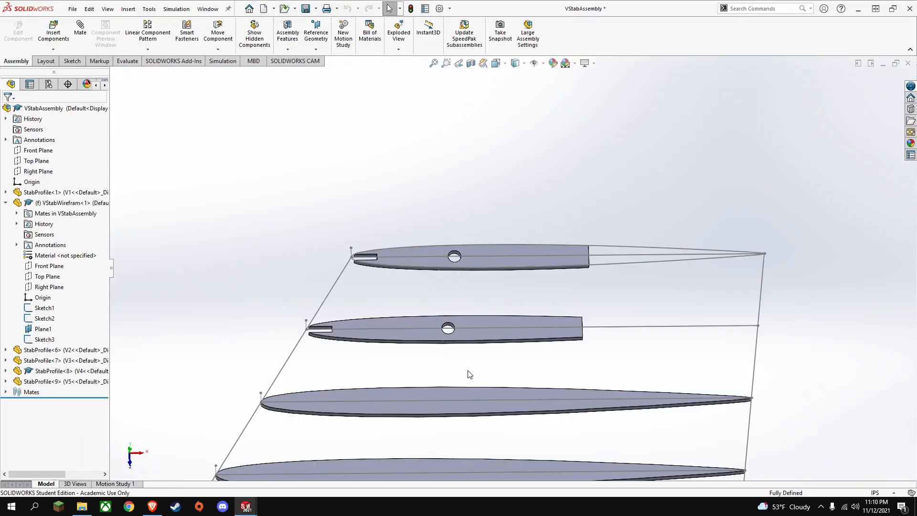
# - Examine the leading-edge slot, spar hole and trailing-edge cutout of the V4 profile beside the V5 profile
pyautogui.scroll(4, 468, 374)
pyautogui.scroll(-2, 530, 284)
pyautogui.moveTo(452, 317); pyautogui.dragTo(462, 232, button='middle')
pyautogui.scroll(-4, 390, 309)
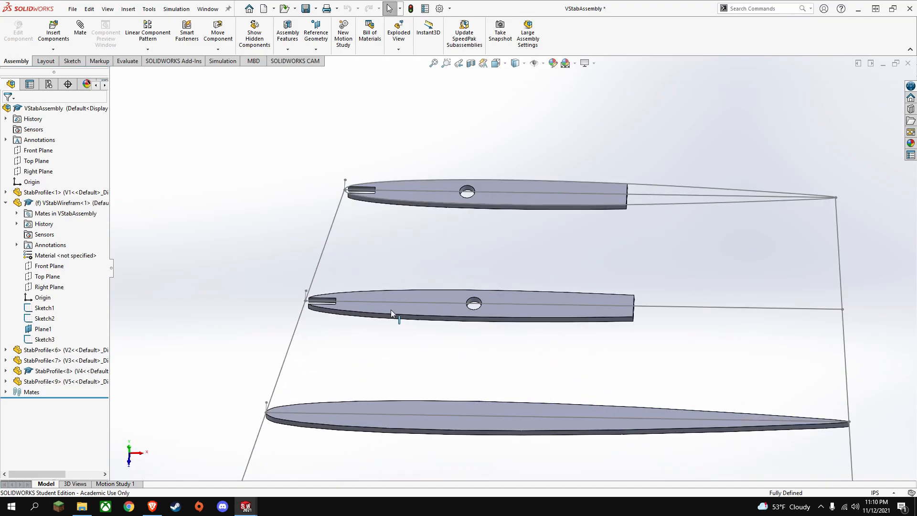
pyautogui.scroll(-5, 325, 302)
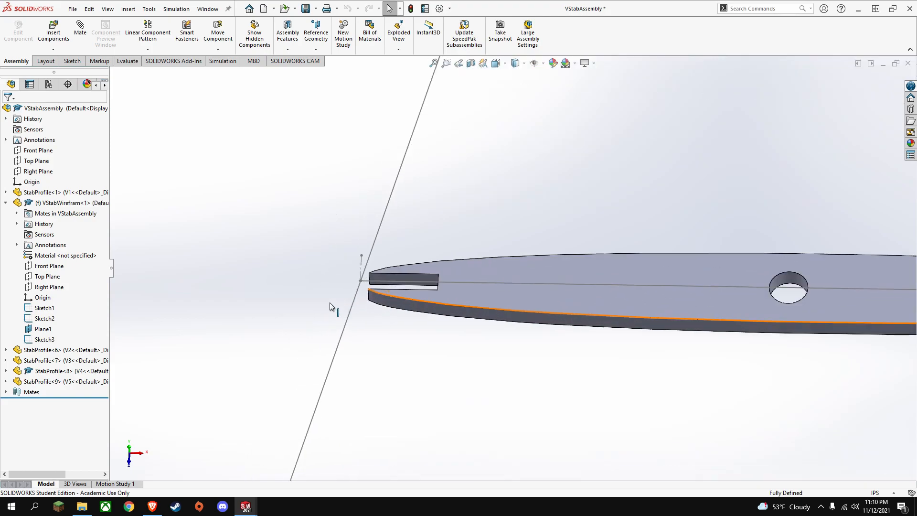
pyautogui.scroll(5, 477, 294)
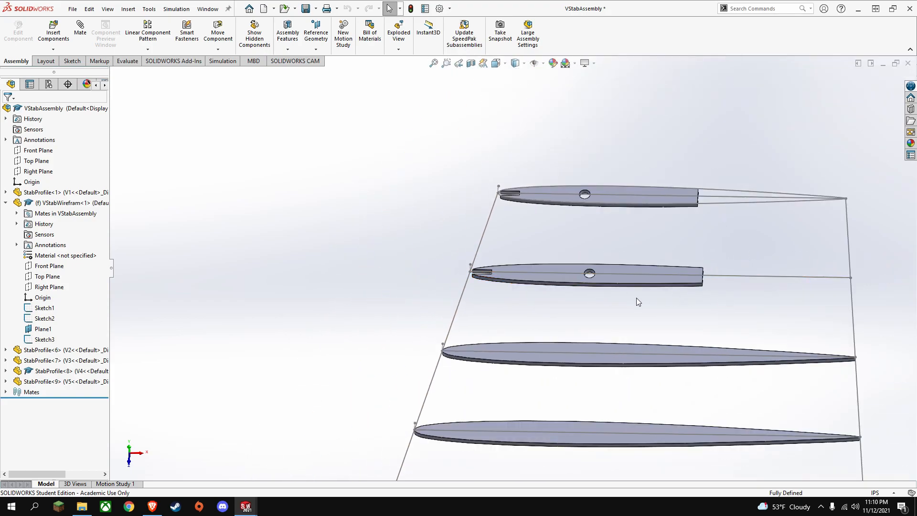
# - Check the alignment of the V4 and V5 spar holes and trailing-edge cuts in the assembly's top view
pyautogui.moveTo(583, 302); pyautogui.dragTo(585, 430, button='middle')
pyautogui.press('space')
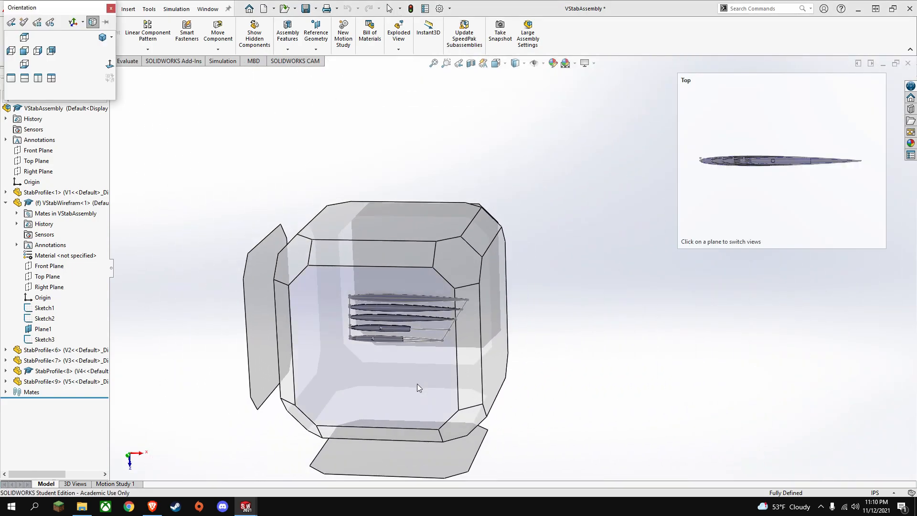
pyautogui.press('Escape')
pyautogui.hotkey('ctrl', '5')
pyautogui.scroll(-7, 494, 274)
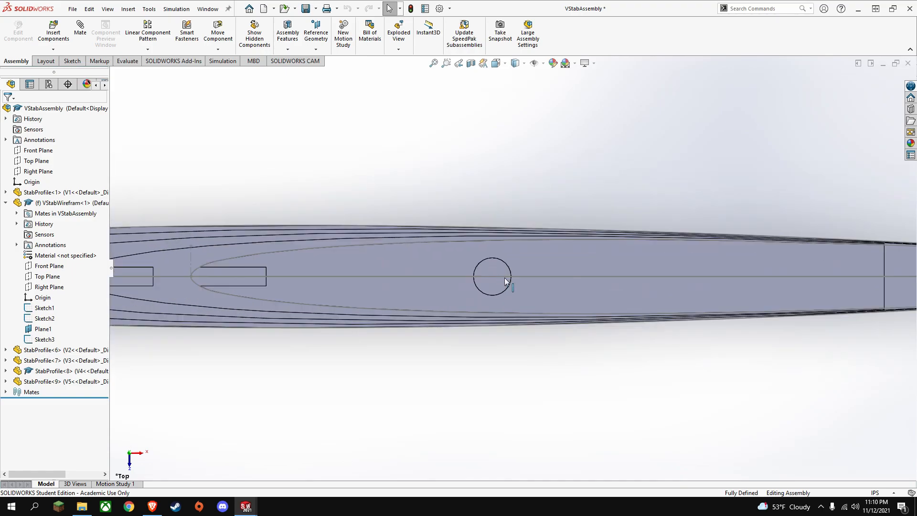
pyautogui.click(897, 300)
pyautogui.press('f')
pyautogui.click(515, 327)
pyautogui.scroll(4, 521, 341)
pyautogui.moveTo(522, 348); pyautogui.dragTo(518, 230, button='middle')
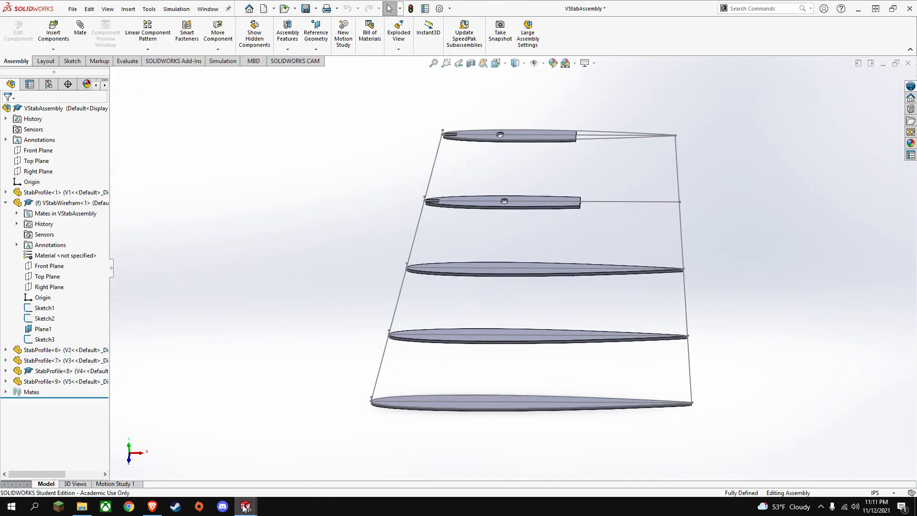
# - Switch to the StabProfile part, activate its V3 configuration and unsuppress Cut-Extrude1 in it
pyautogui.moveTo(244, 508)
pyautogui.click(319, 454)
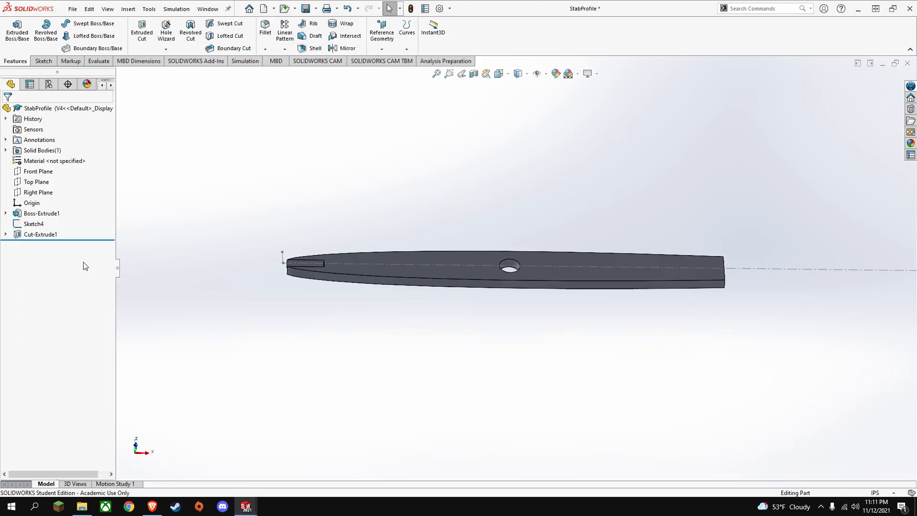
pyautogui.click(48, 84)
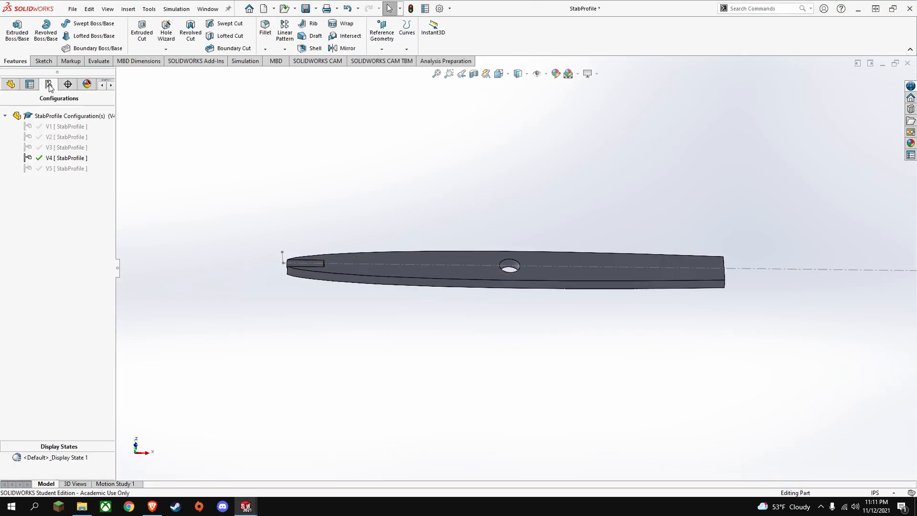
pyautogui.doubleClick(41, 147)
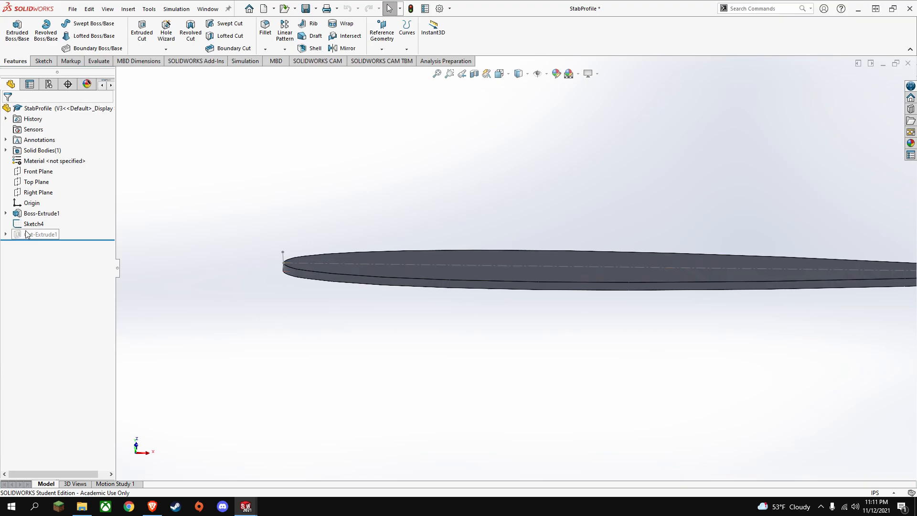
pyautogui.rightClick(30, 235)
pyautogui.click(57, 205)
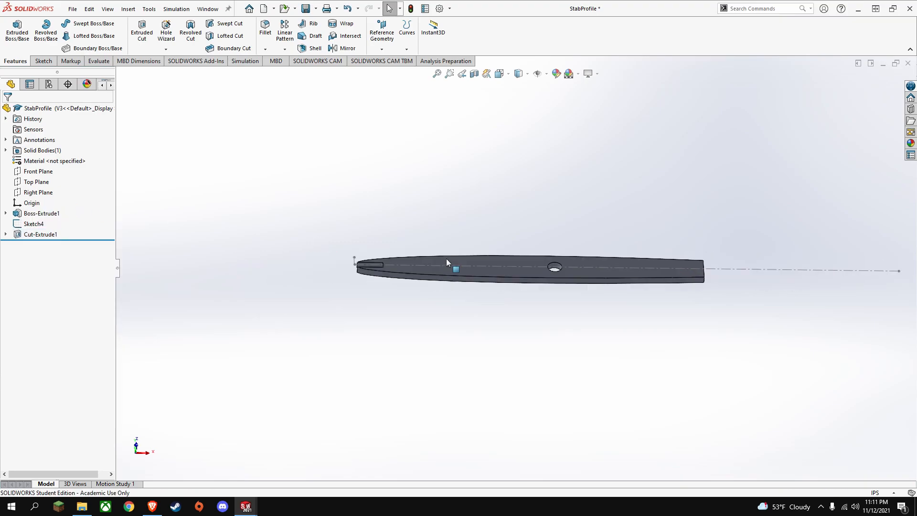
# - Activate the V2 configuration of StabProfile and unsuppress Cut-Extrude1 in it
pyautogui.click(48, 84)
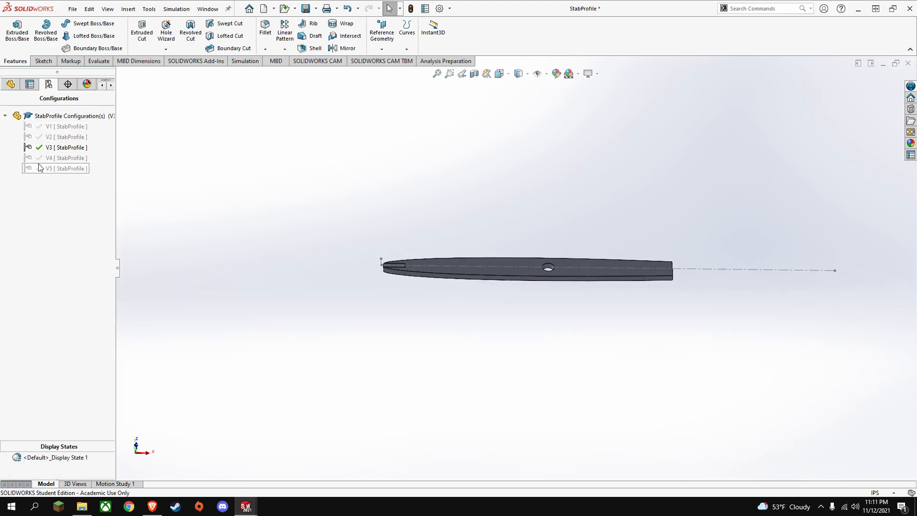
pyautogui.doubleClick(43, 137)
pyautogui.click(10, 84)
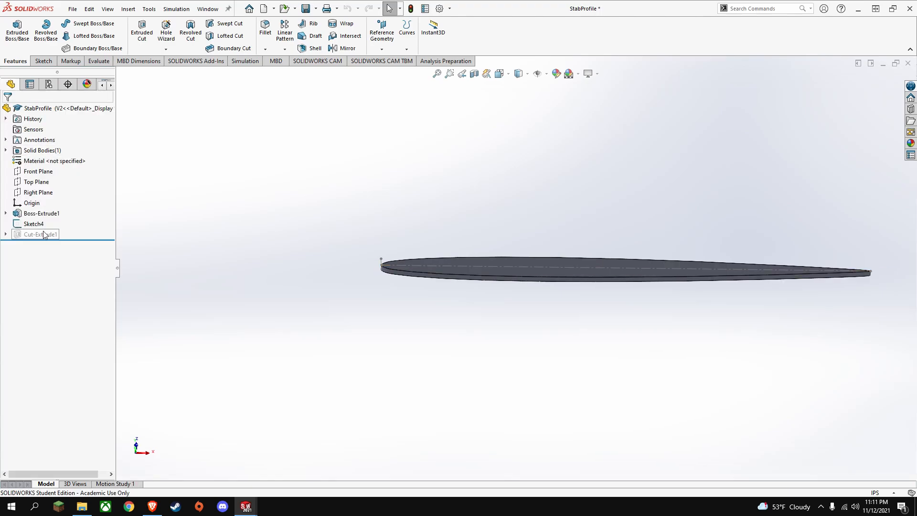
pyautogui.rightClick(42, 234)
pyautogui.click(79, 203)
# - Activate the V1 configuration of StabProfile and unsuppress Cut-Extrude1 in it
pyautogui.click(48, 84)
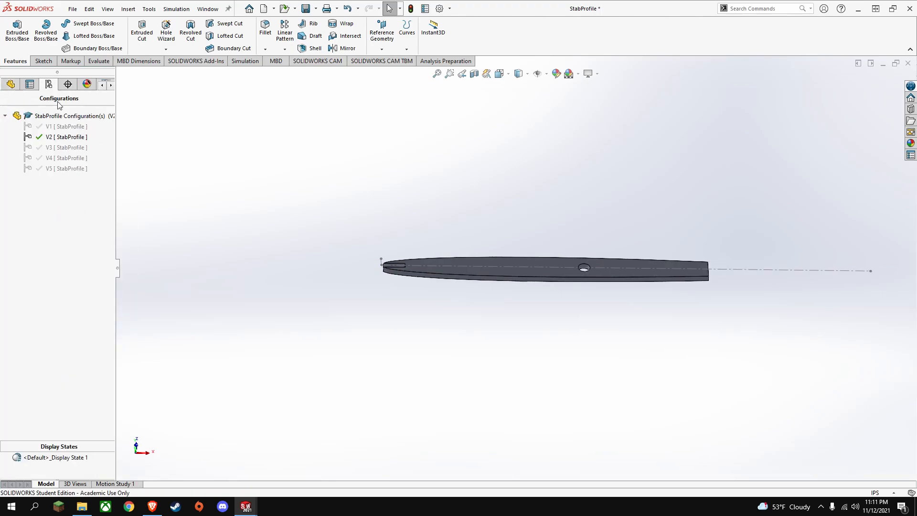
pyautogui.doubleClick(60, 127)
pyautogui.click(10, 85)
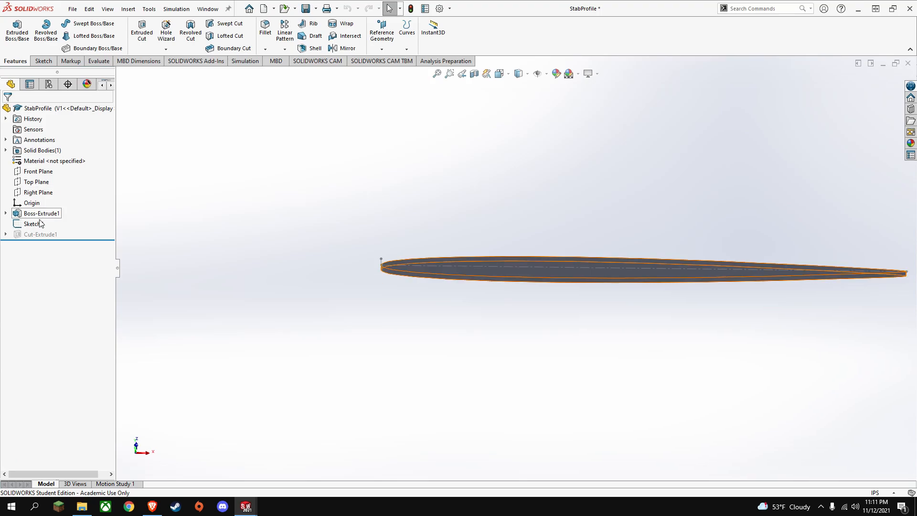
pyautogui.rightClick(40, 235)
pyautogui.click(80, 202)
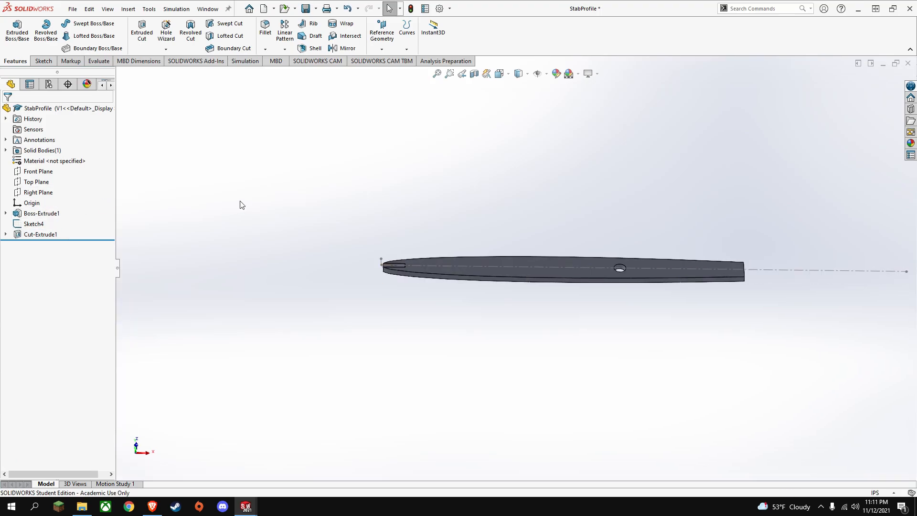
# - Return to the VStabAssembly window and examine how the slots, spar holes and trailing-edge cuts line up across all five profiles
pyautogui.moveTo(246, 506)
pyautogui.click(171, 454)
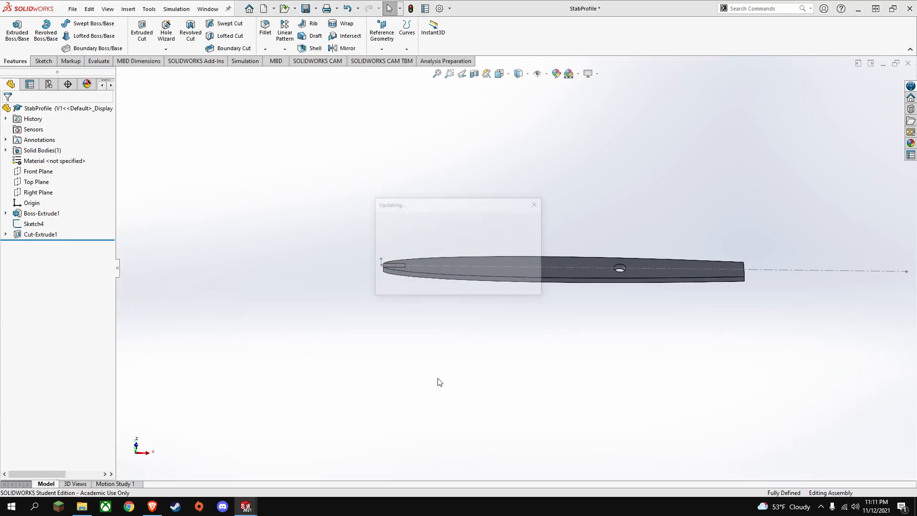
pyautogui.scroll(5, 511, 322)
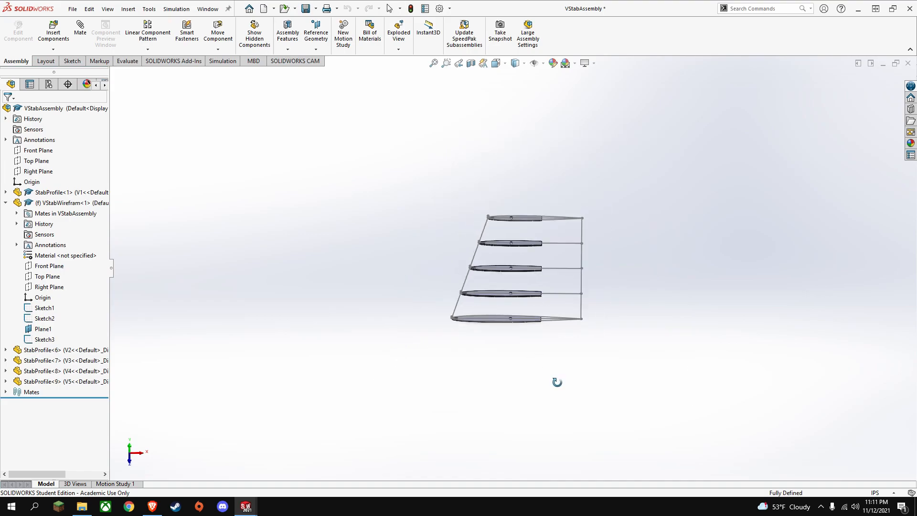
pyautogui.scroll(-10, 535, 324)
pyautogui.scroll(3, 449, 302)
pyautogui.moveTo(471, 283); pyautogui.dragTo(434, 325, button='middle')
pyautogui.press('space')
pyautogui.click(434, 325)
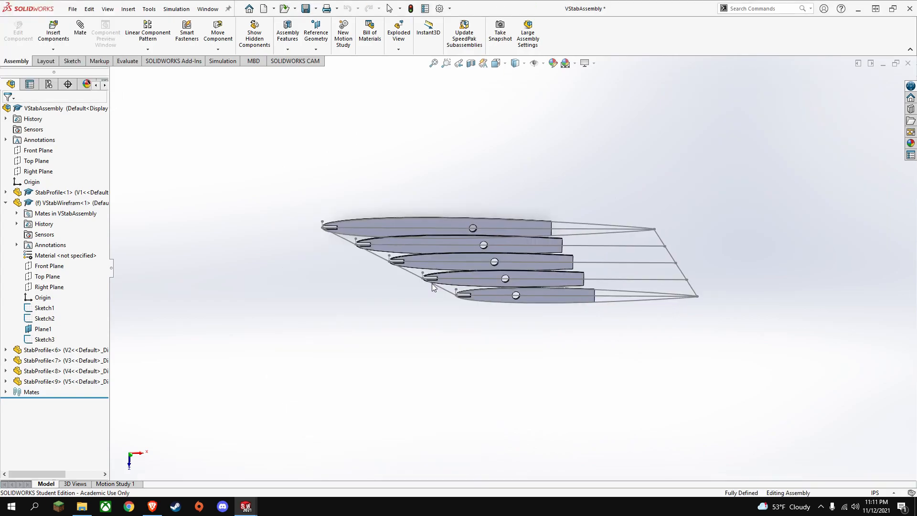
pyautogui.scroll(-3, 486, 268)
pyautogui.scroll(3, 484, 277)
pyautogui.moveTo(485, 276); pyautogui.dragTo(499, 266, button='middle')
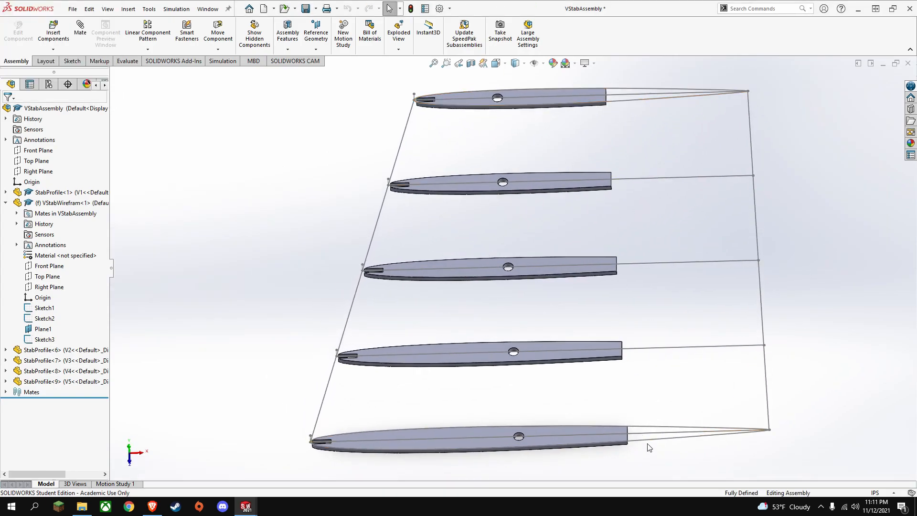
# - Inspect the V1 profile's openings against the wireframe outline and review the complete stack of profiles
pyautogui.press('f')
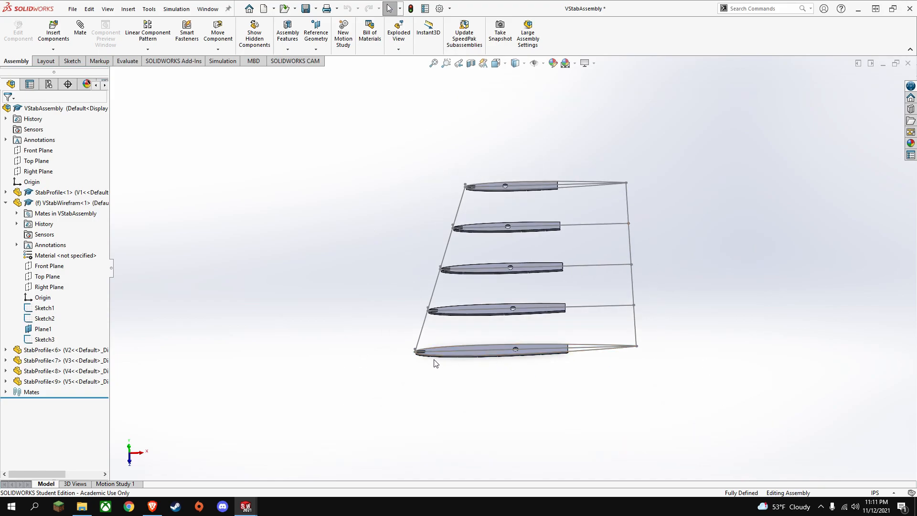
pyautogui.scroll(-5, 436, 365)
pyautogui.scroll(3, 446, 308)
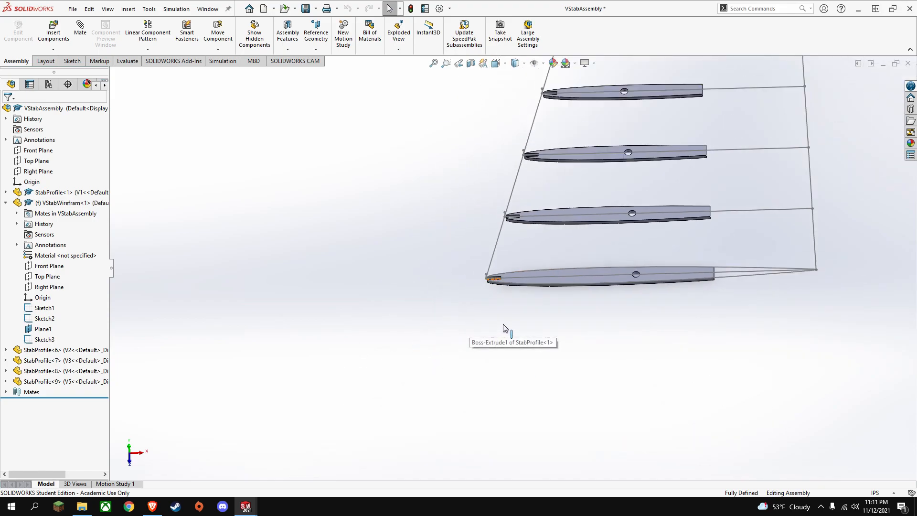
pyautogui.scroll(4, 505, 286)
pyautogui.moveTo(558, 161); pyautogui.dragTo(562, 208, button='middle')
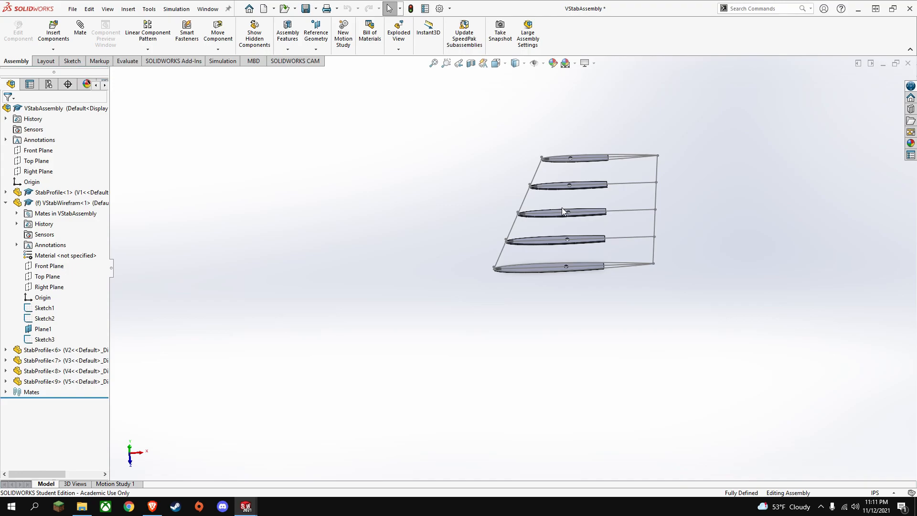
pyautogui.scroll(-5, 559, 210)
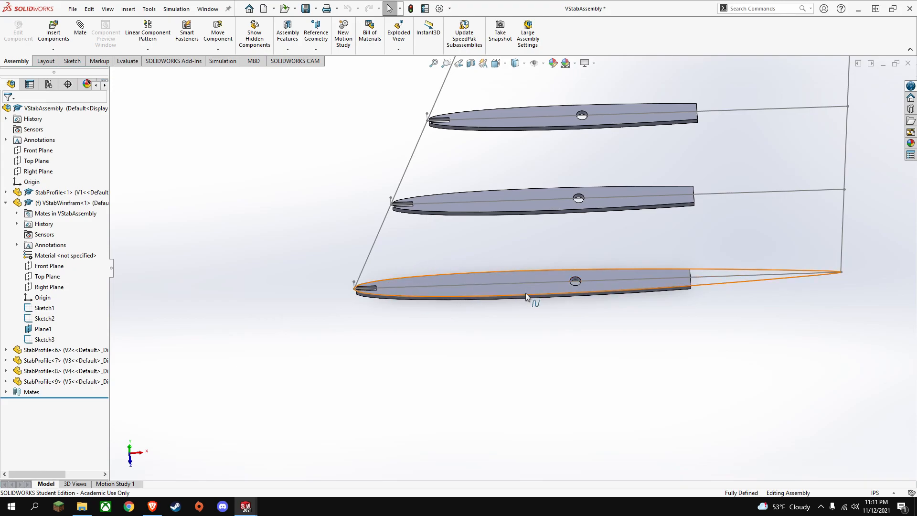
pyautogui.press('z')
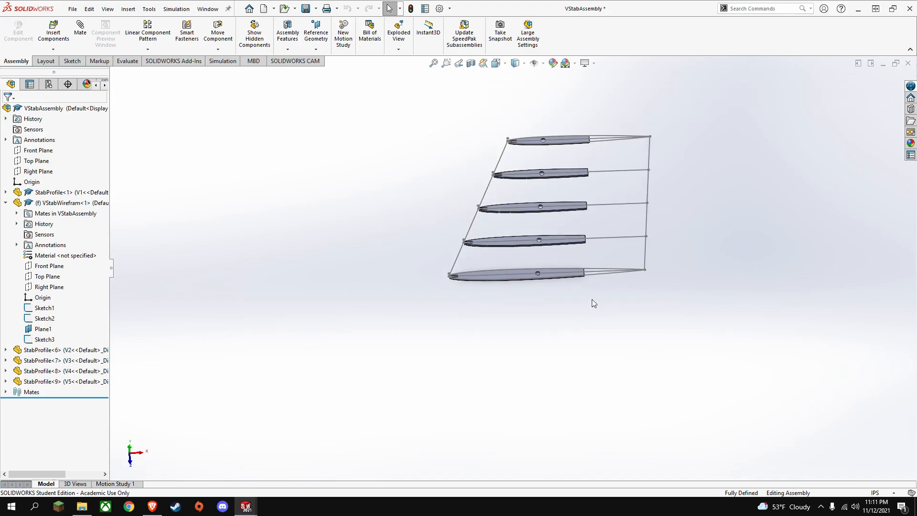